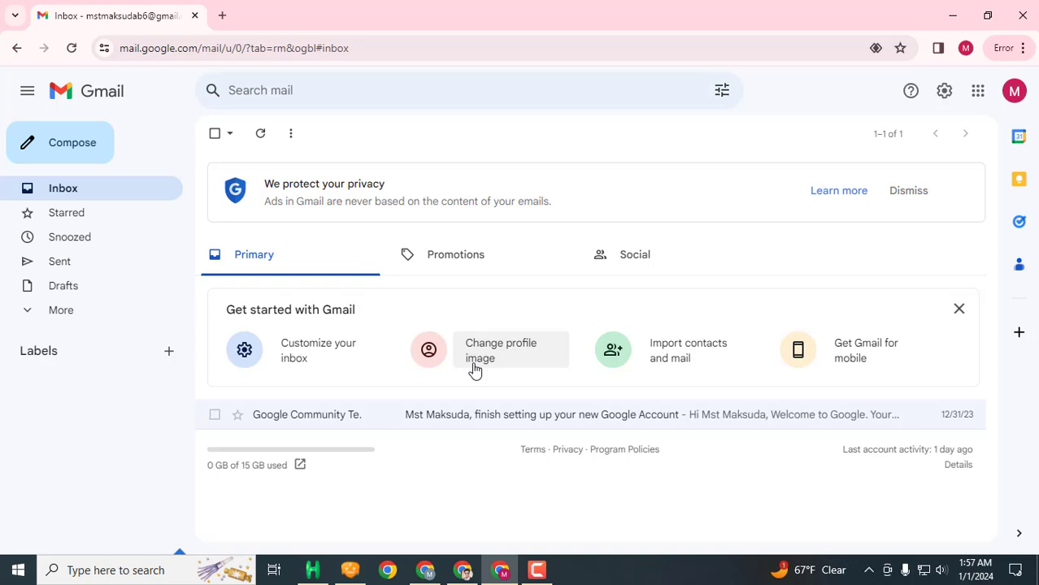
click(222, 16)
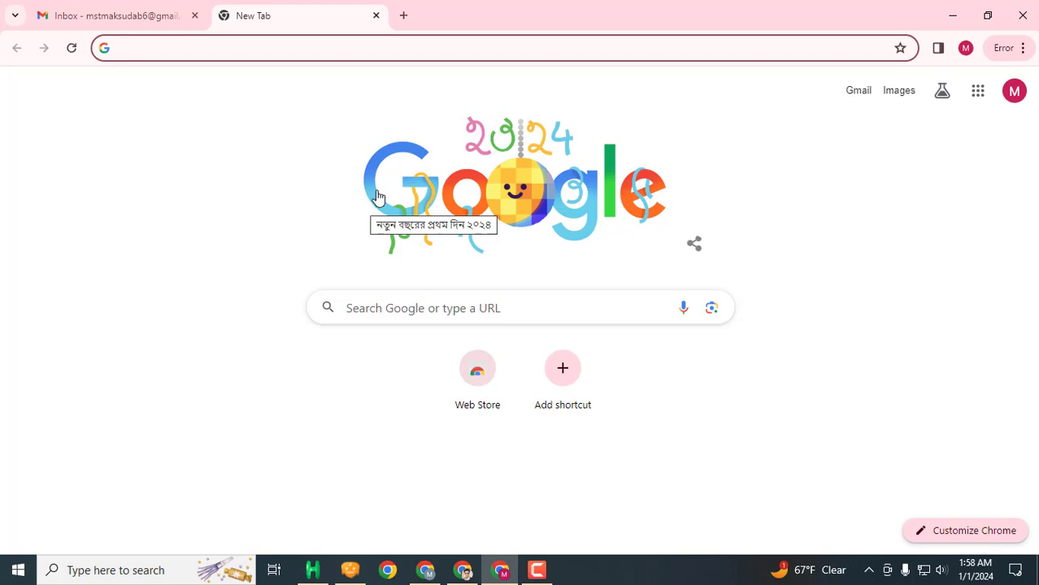
click(310, 51)
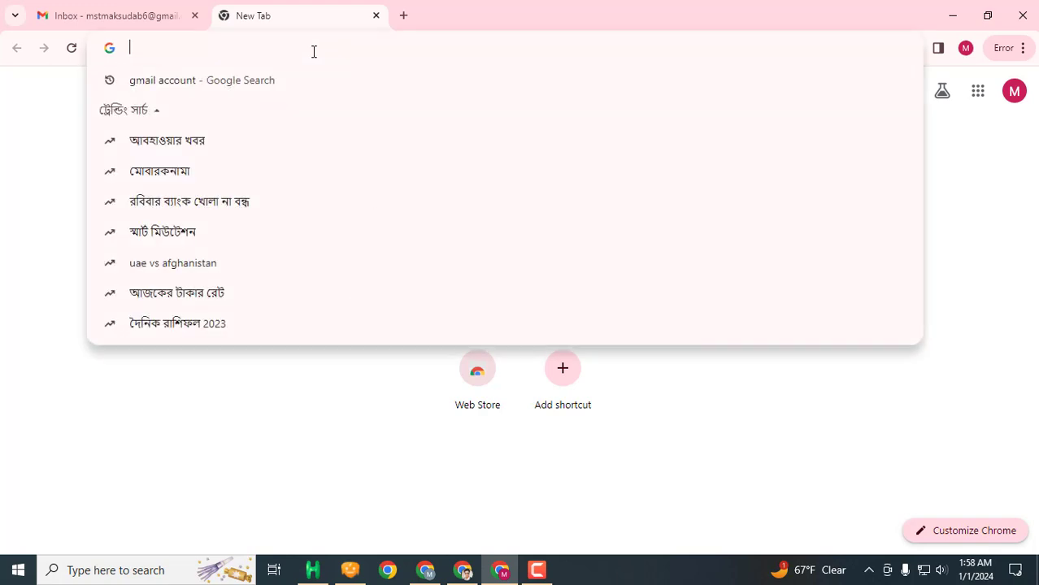
right_click(305, 47)
click(374, 169)
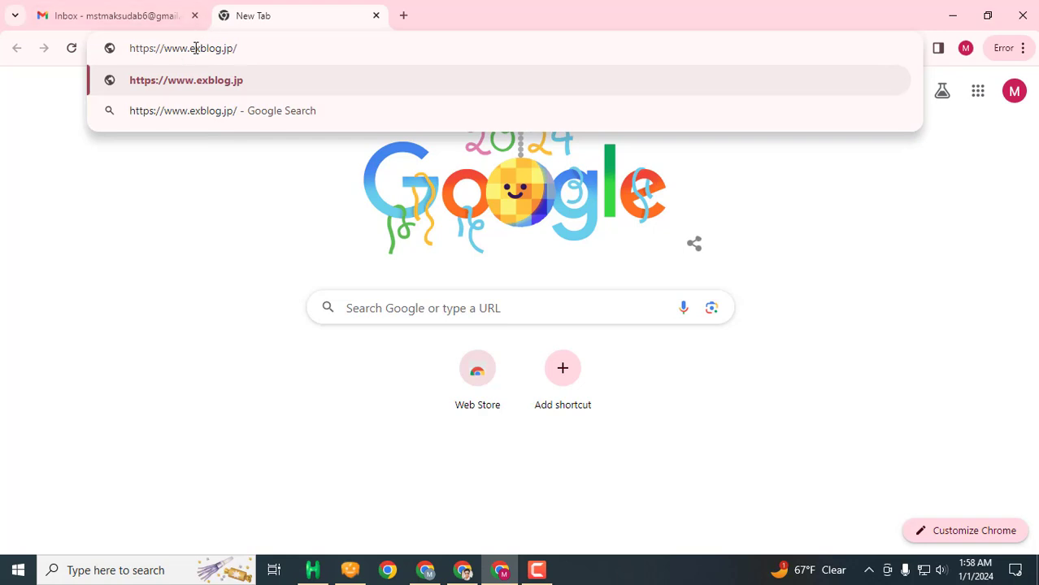
drag(190, 48, 407, 21)
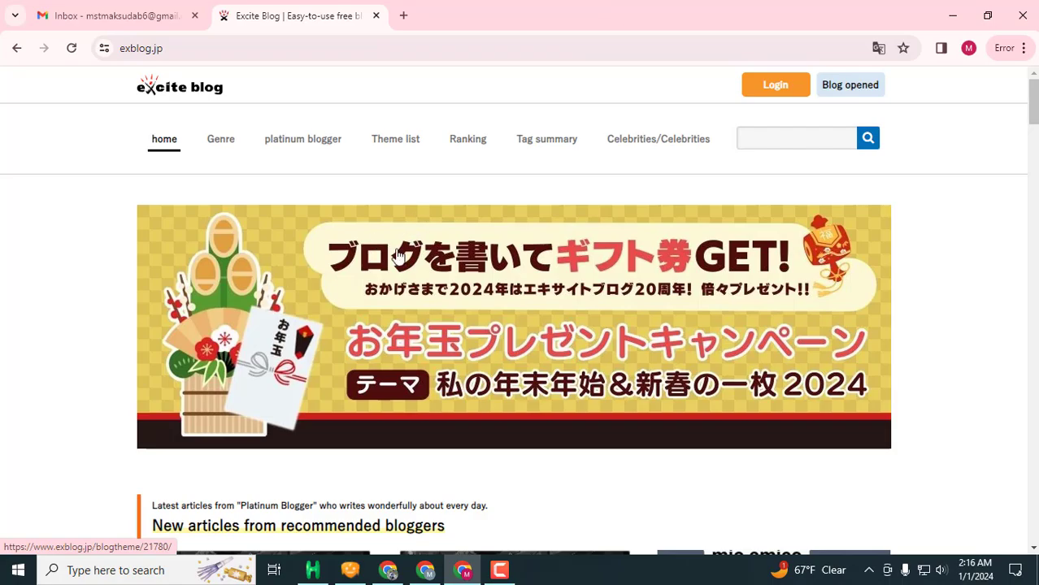
Step: Look through the Excite Blog home page, including its recommended articles, rankings and genre list
scroll(406, 243, down, 10)
scroll(405, 244, up, 8)
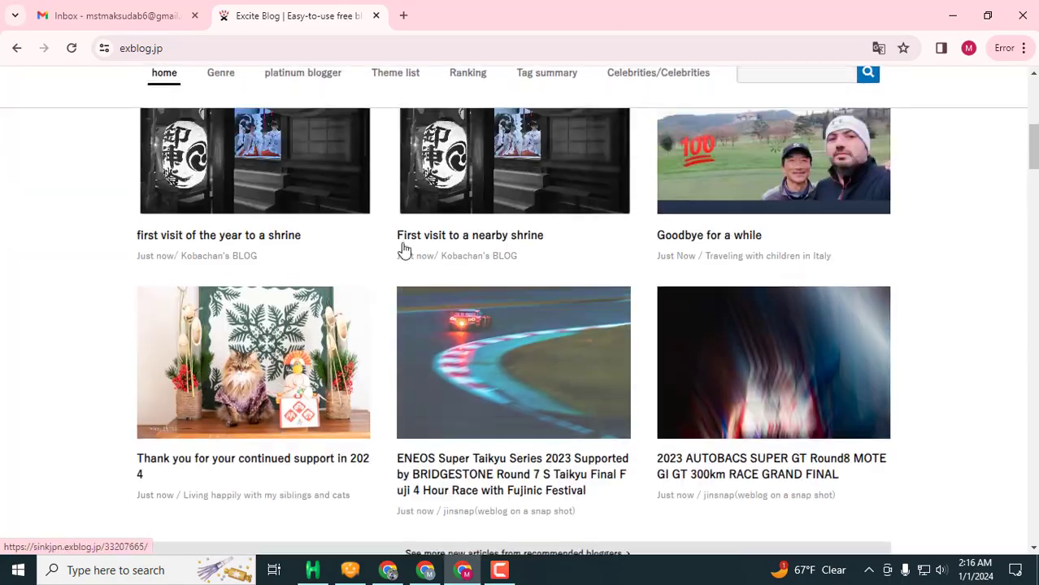
scroll(412, 240, down, 4)
scroll(413, 258, down, 12)
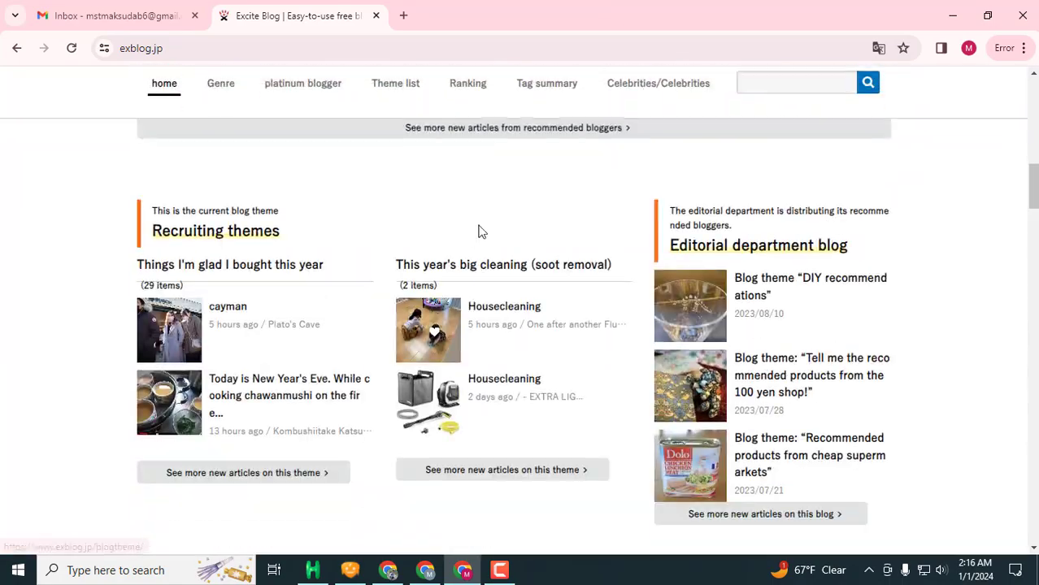
scroll(488, 252, down, 12)
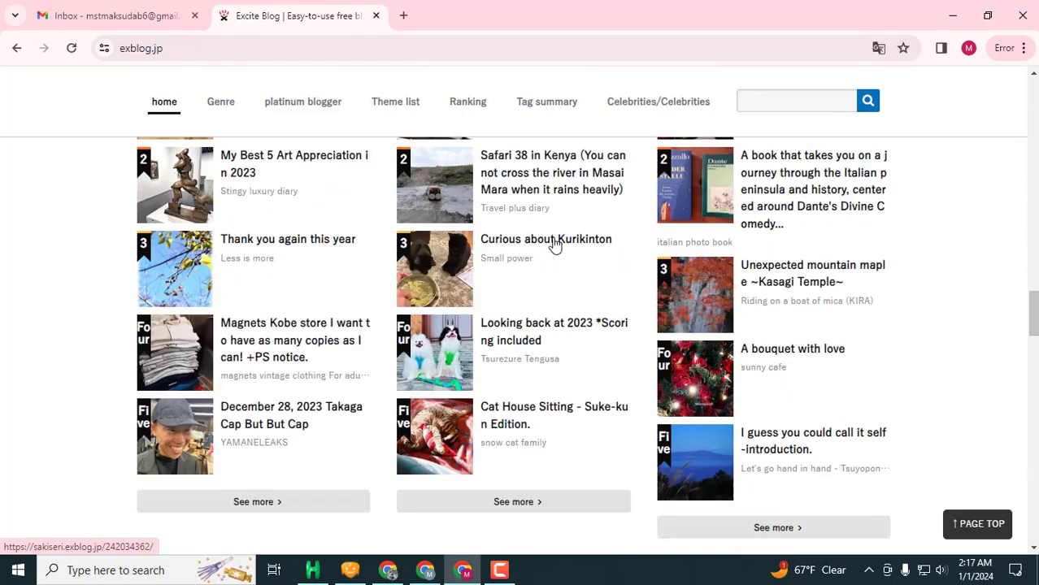
scroll(537, 248, down, 15)
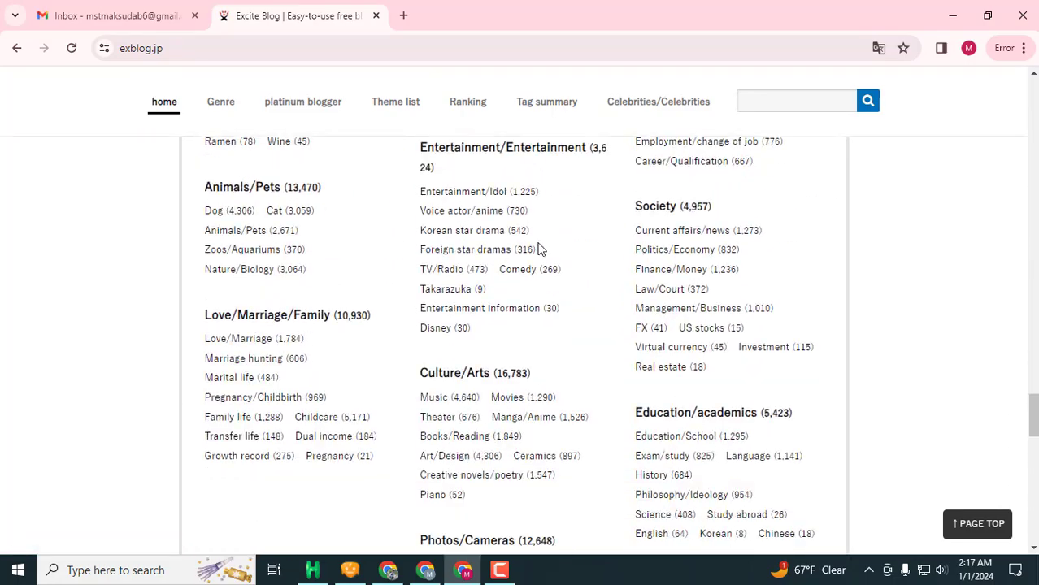
scroll(536, 246, up, 12)
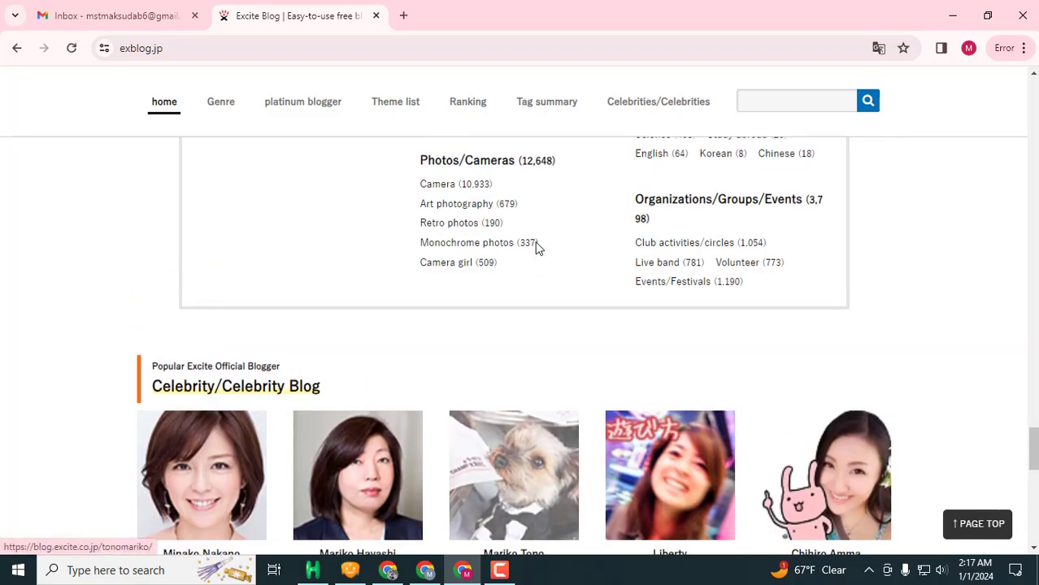
scroll(561, 259, up, 15)
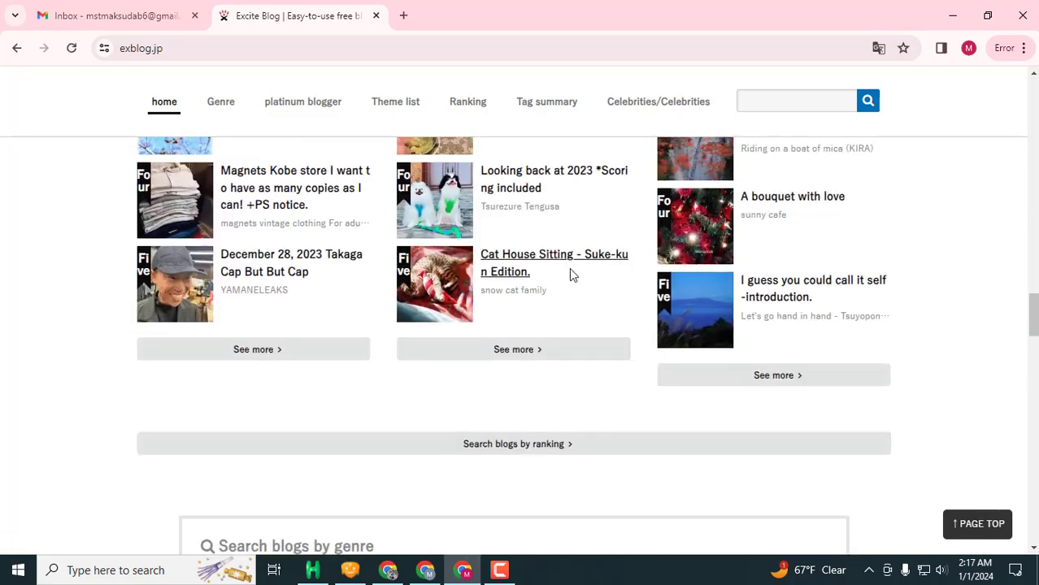
scroll(556, 259, up, 15)
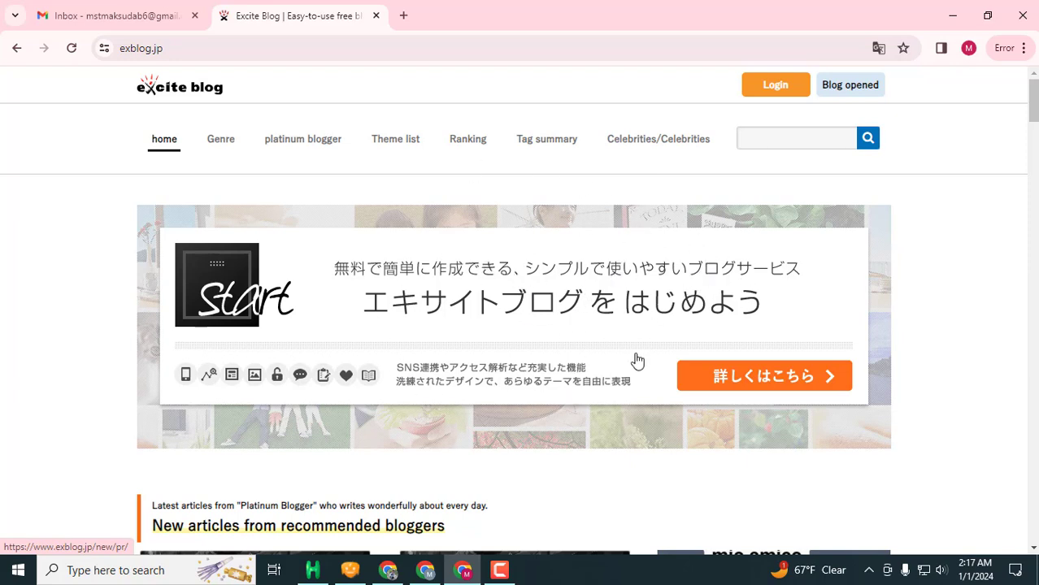
Step: Open the free new-registration form for an Excite ID from the login page and review its required fields
click(781, 88)
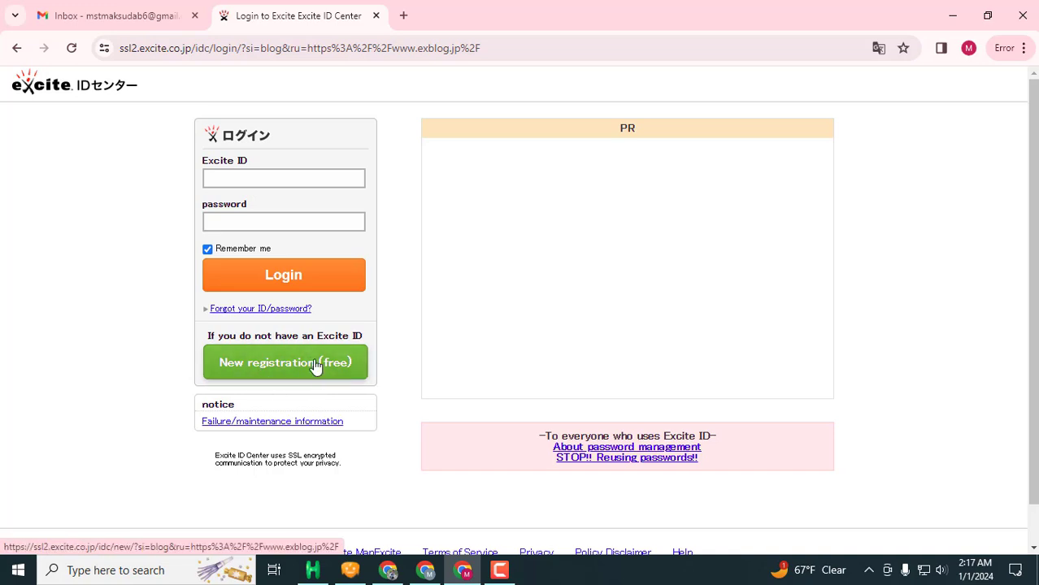
click(279, 367)
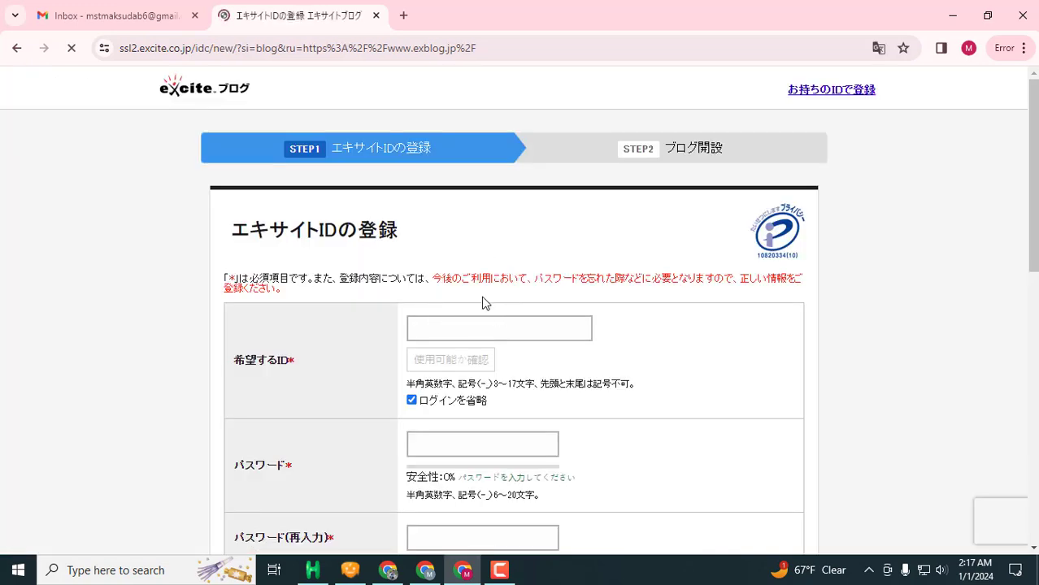
scroll(531, 250, down, 2)
scroll(581, 276, down, 6)
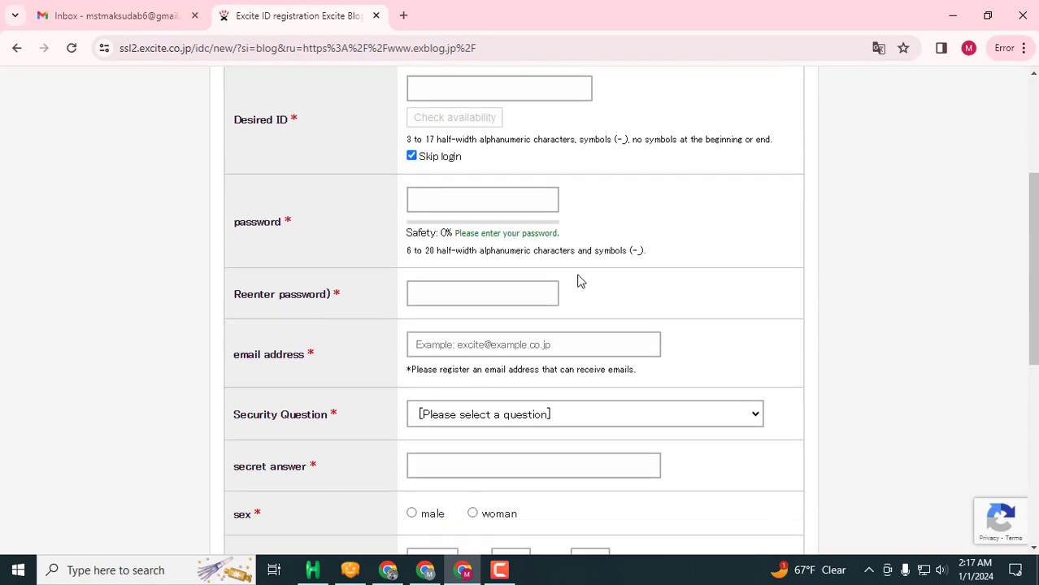
scroll(552, 309, up, 4)
scroll(552, 309, up, 5)
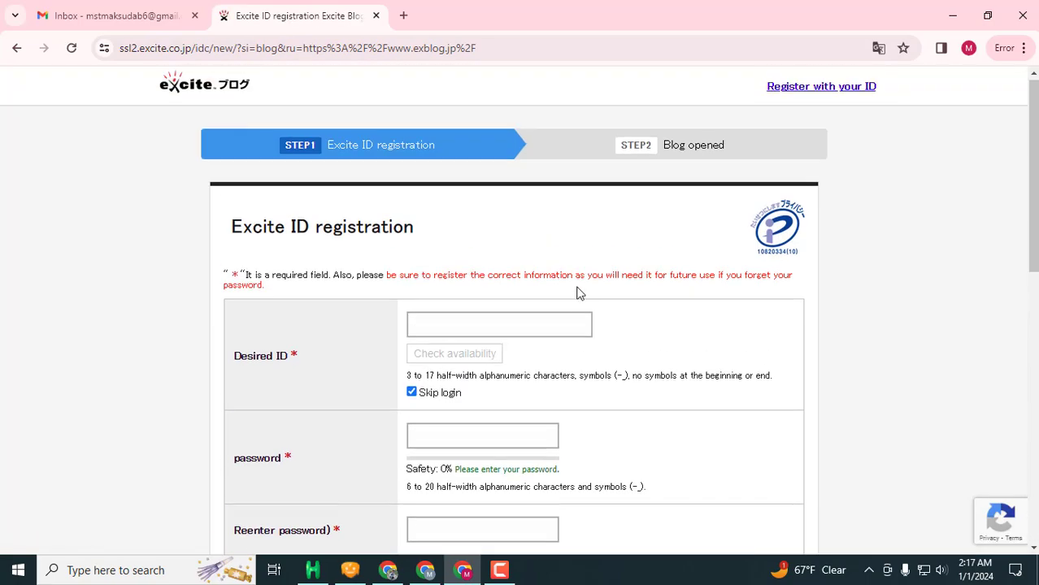
Step: Enter "golpo" as the desired ID and check its availability
click(479, 324)
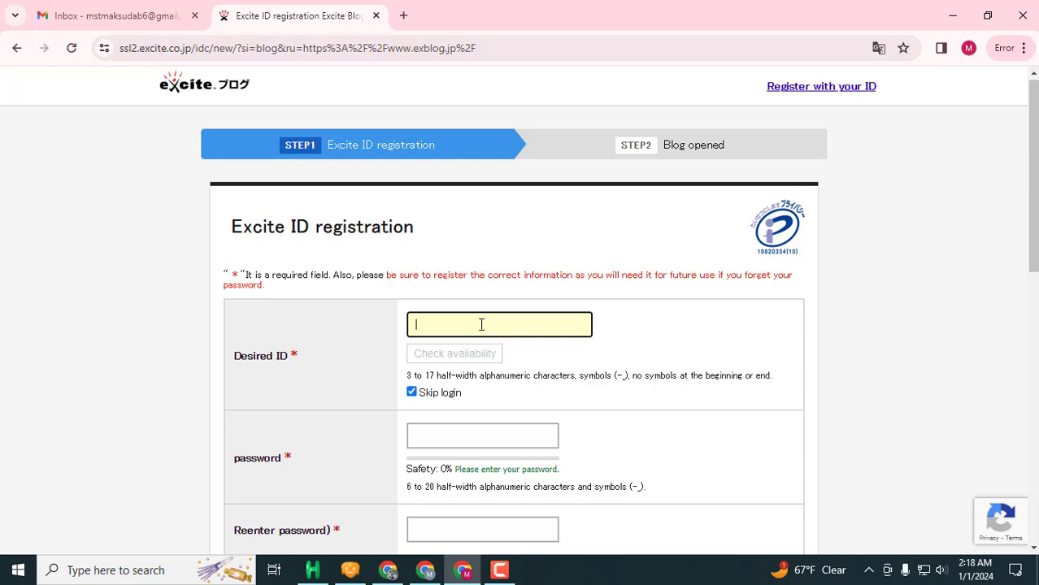
text(g)
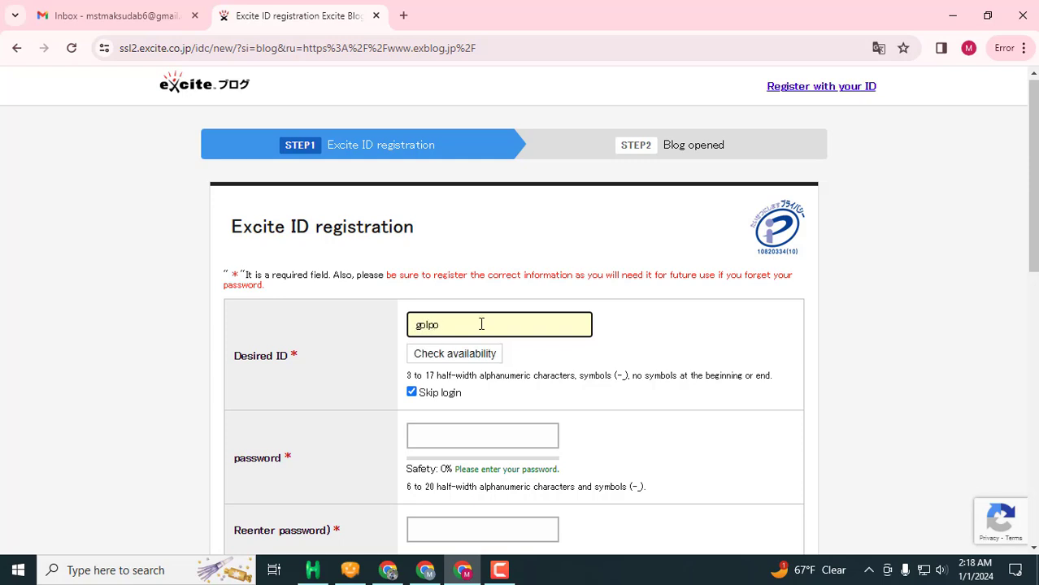
text(olpo)
click(459, 358)
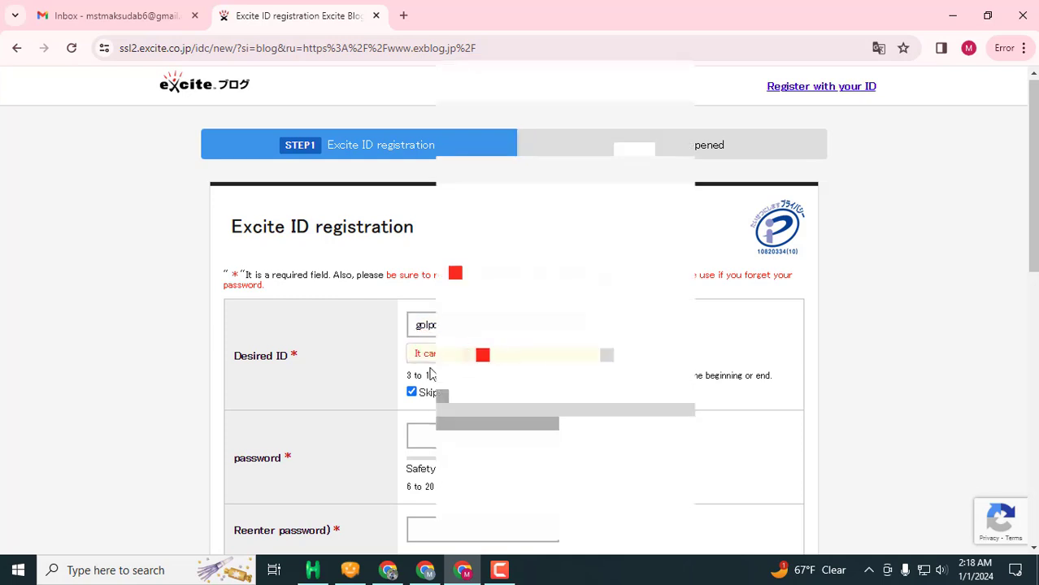
Step: Replace the desired ID with the copied username and check its availability
click(417, 323)
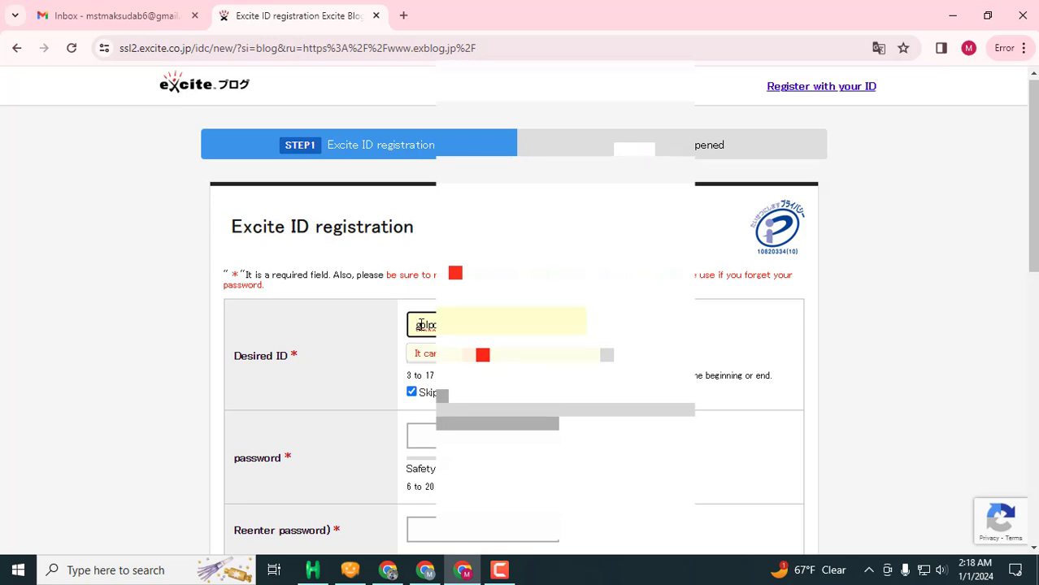
key(ctrl+a)
key(ctrl+v)
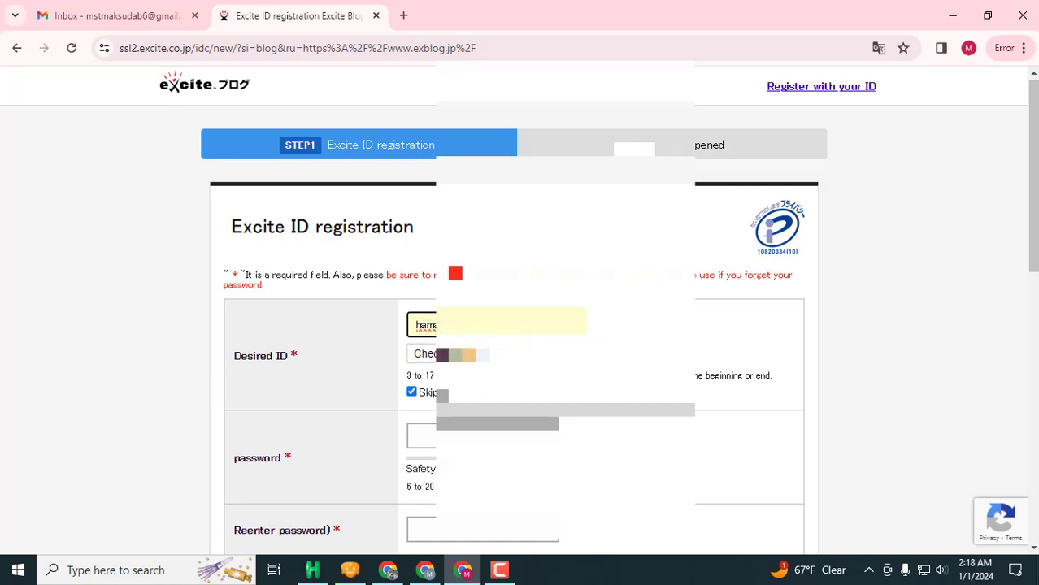
key(Tab)
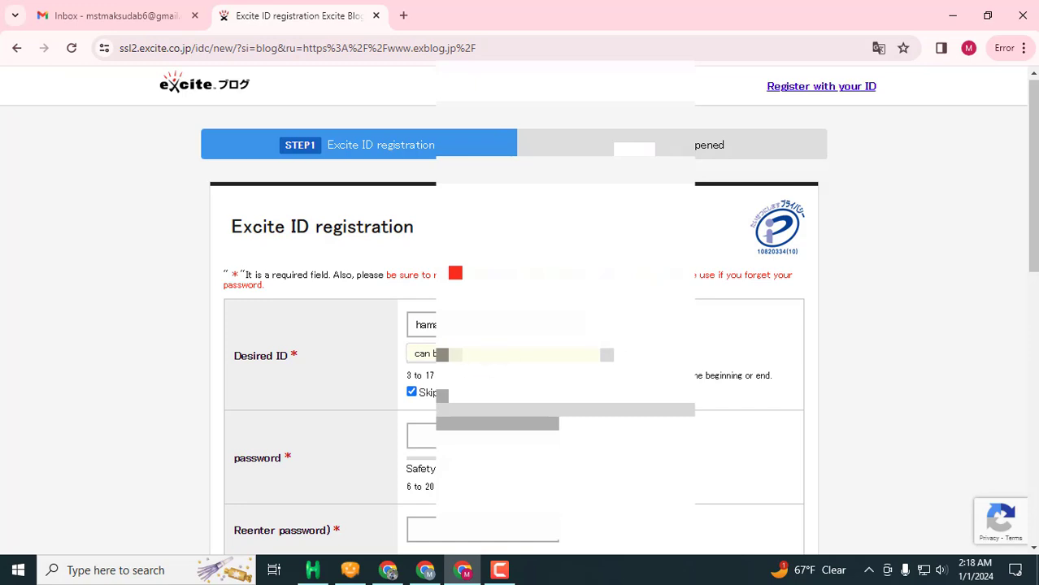
Step: Enter and re-enter the account password, and fill in the e-mail address in the registration form
scroll(412, 268, down, 1)
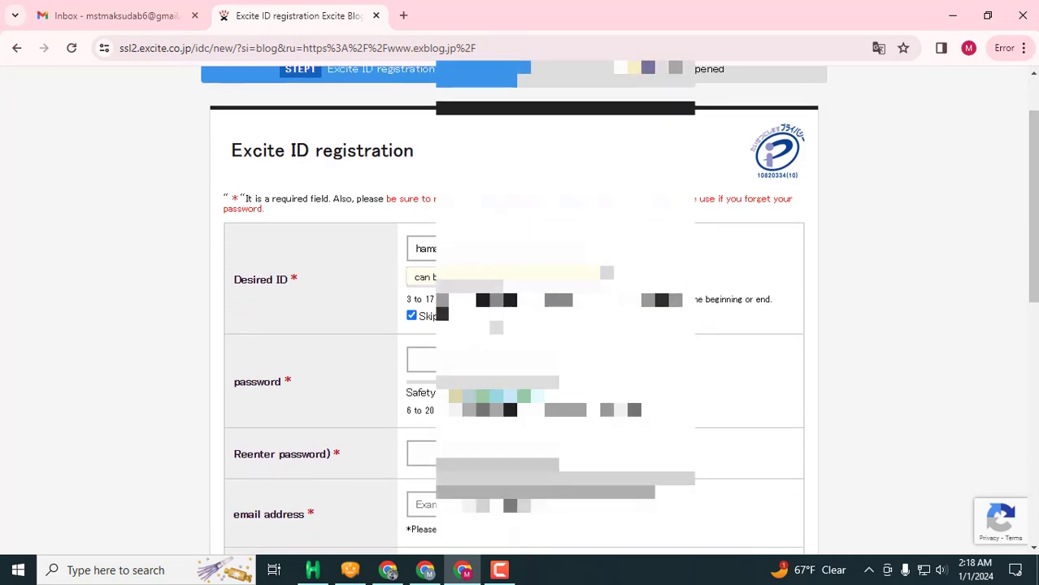
scroll(520, 325, down, 2)
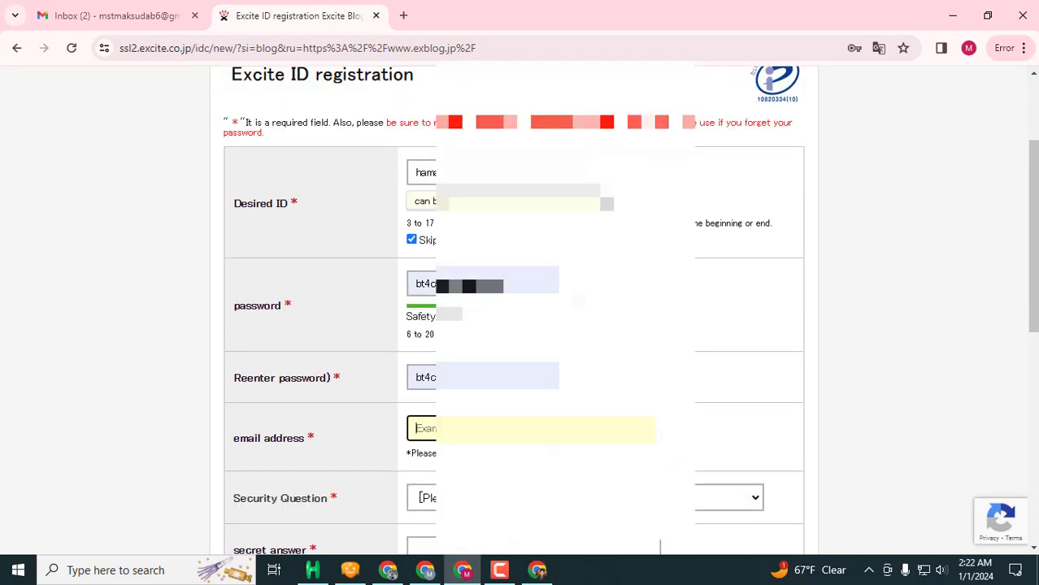
scroll(520, 326, down, 1)
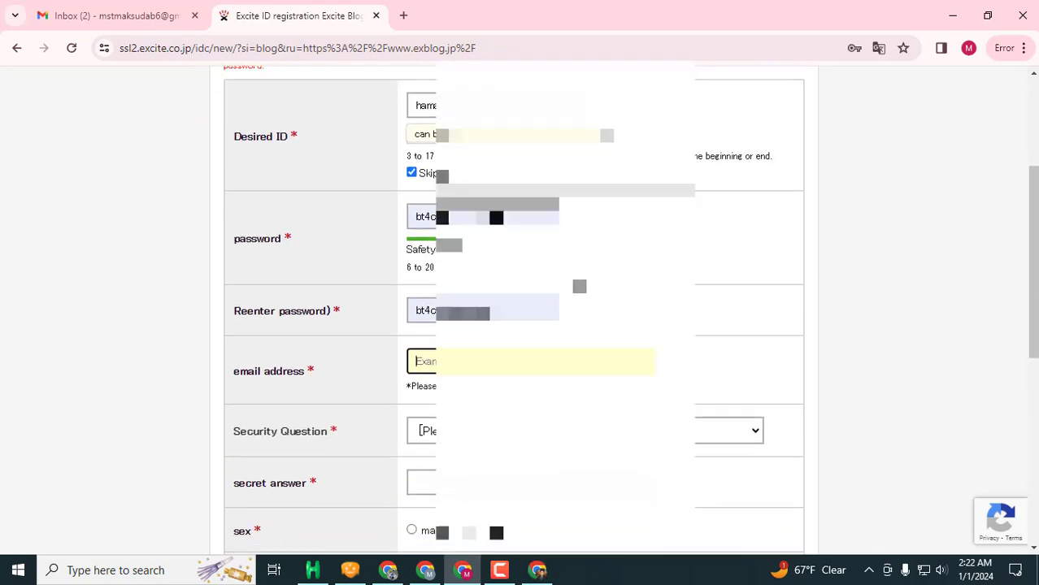
scroll(520, 325, down, 1)
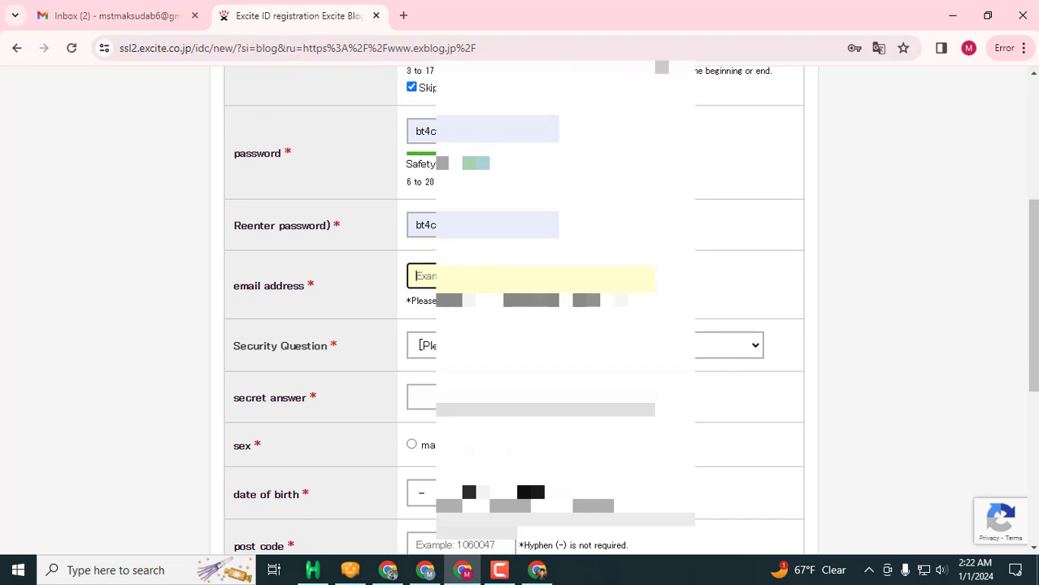
scroll(520, 325, down, 1)
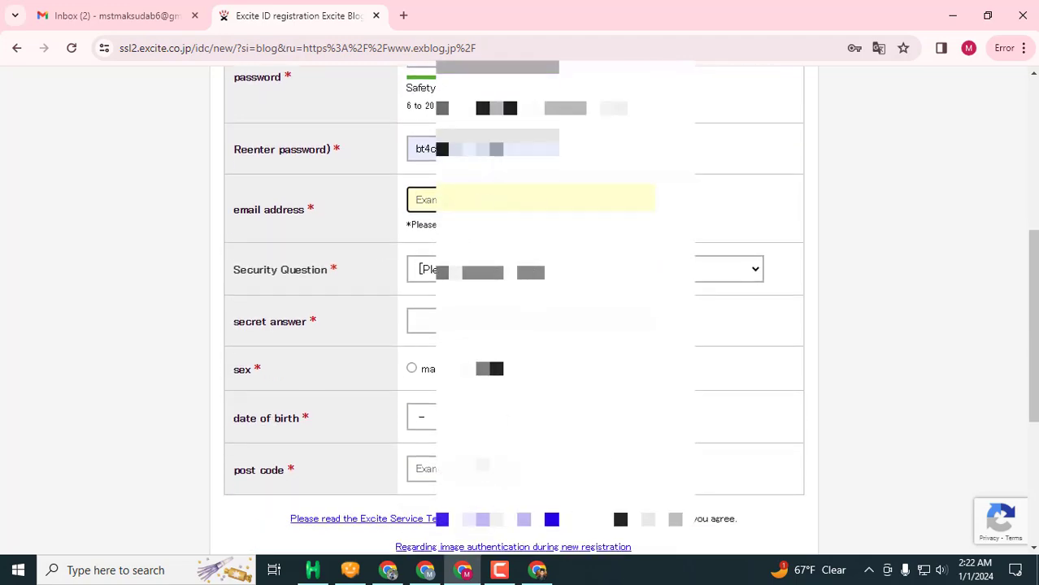
key(ctrl+v)
Step: Choose a security question, fill in its secret answer, and set the sex to male
click(565, 270)
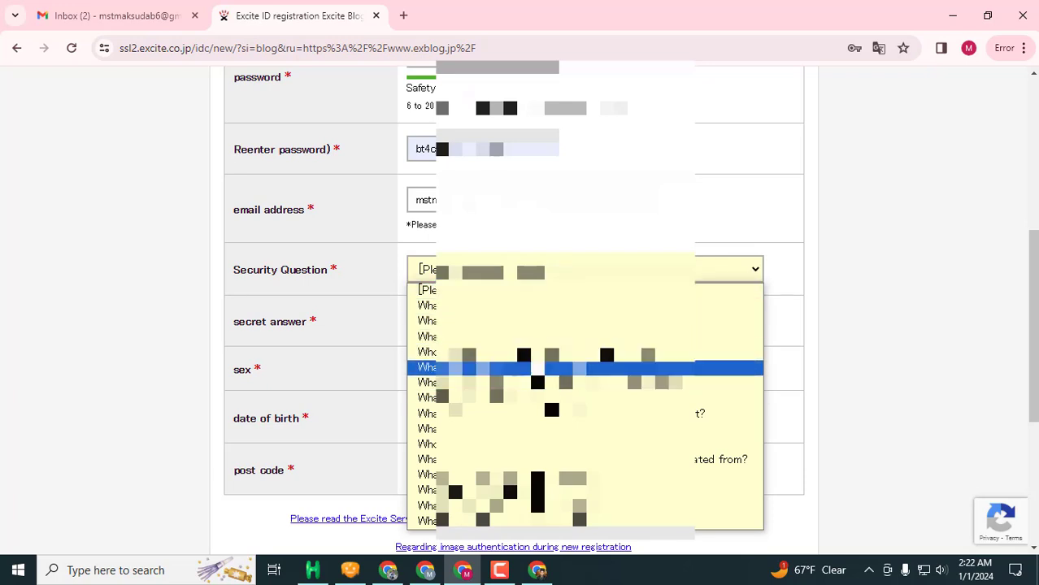
click(490, 367)
key(Tab)
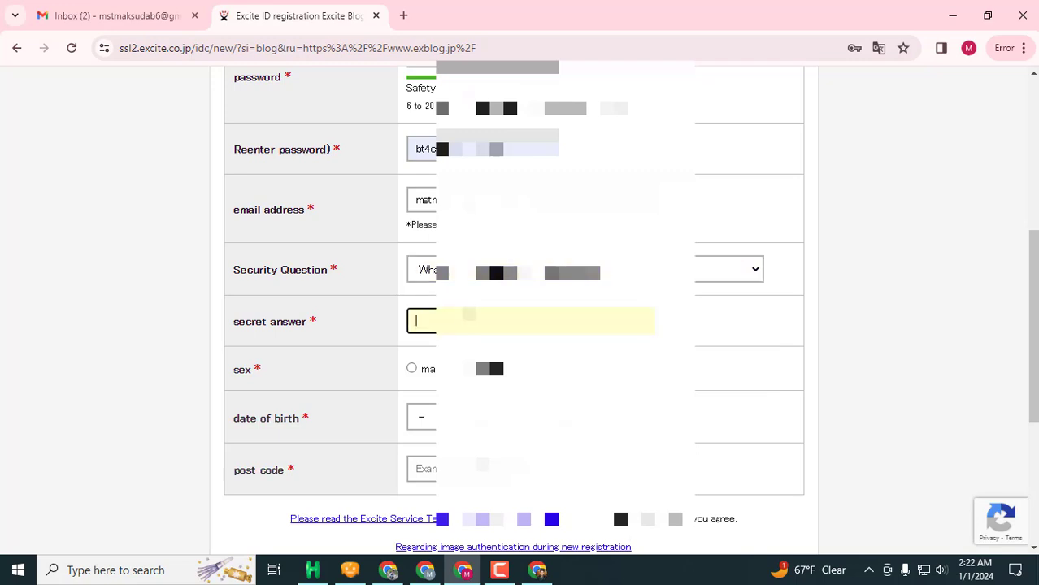
key(ctrl+v)
scroll(520, 309, down, 1)
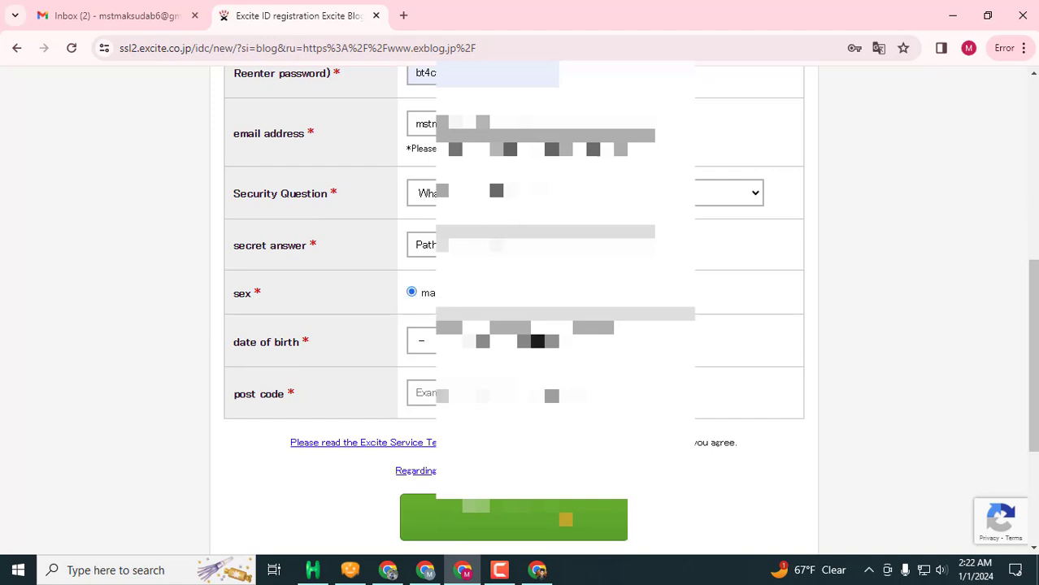
Step: Select the birth year for the date of birth in the registration form
scroll(520, 308, down, 1)
click(437, 268)
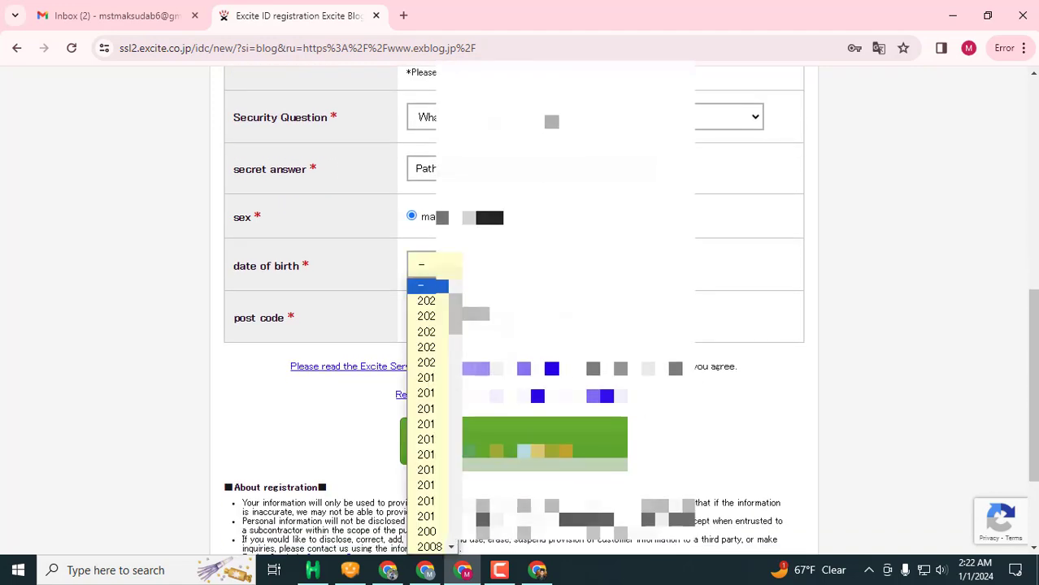
scroll(429, 397, down, 5)
scroll(429, 397, up, 5)
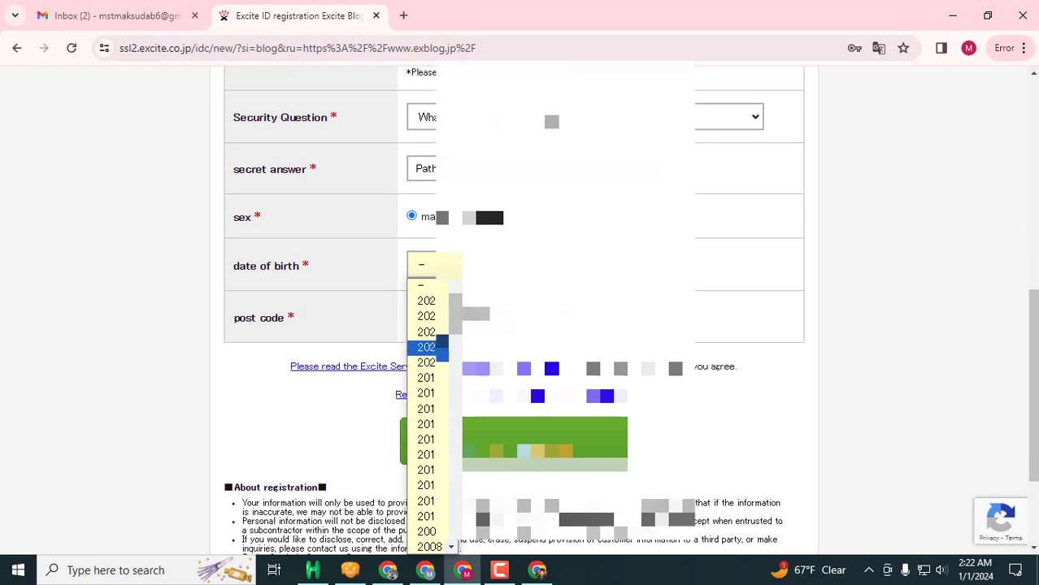
scroll(423, 341, down, 5)
scroll(431, 370, down, 8)
scroll(431, 372, up, 3)
scroll(433, 367, down, 4)
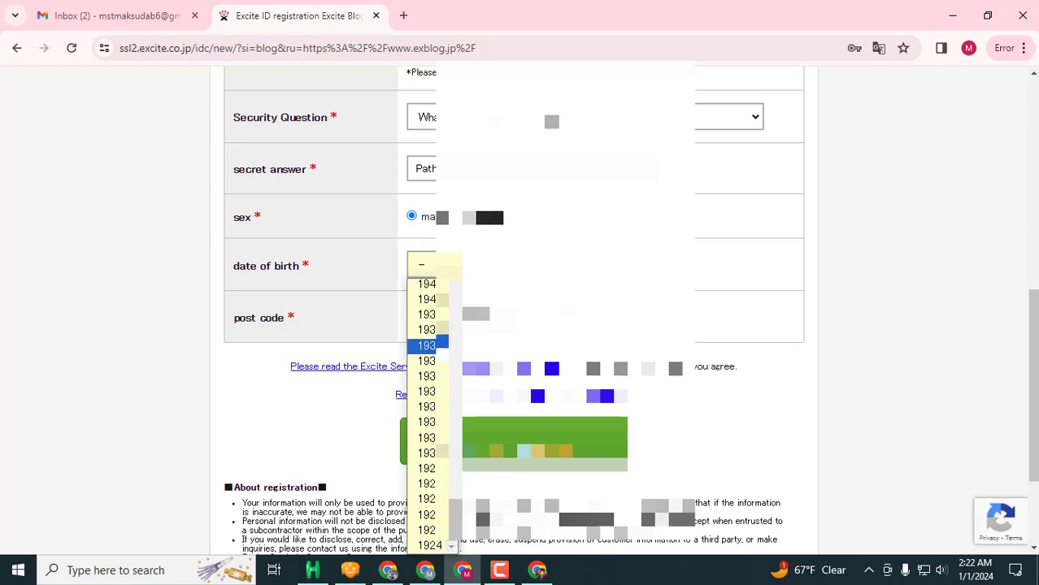
scroll(429, 498, up, 3)
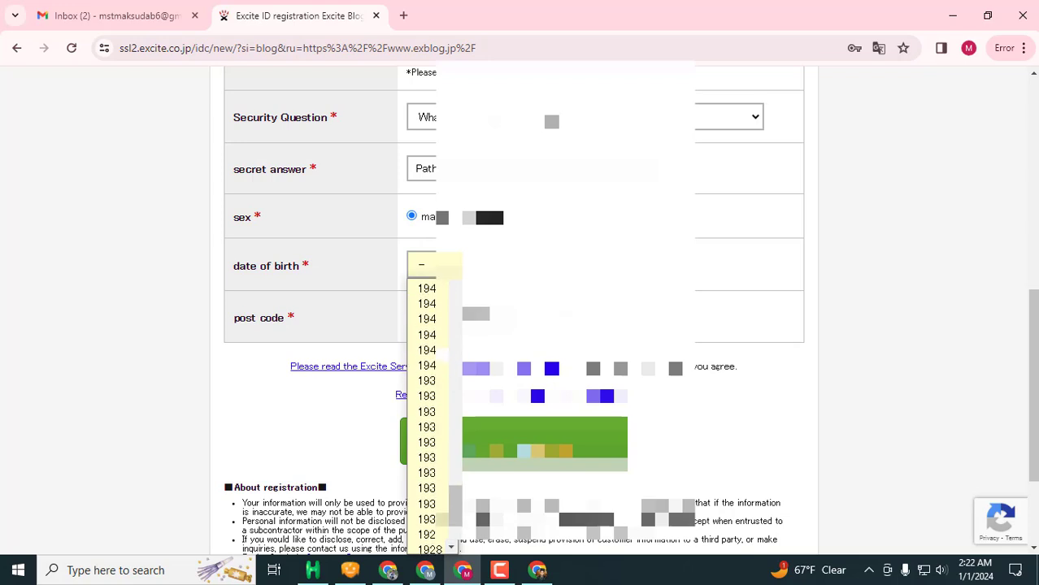
scroll(436, 349, up, 3)
scroll(433, 342, up, 3)
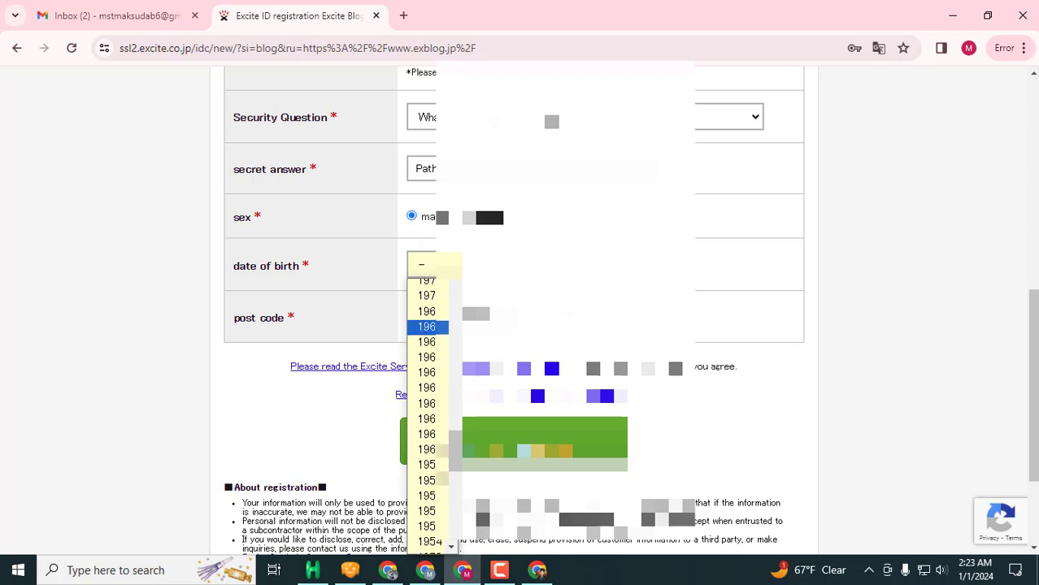
click(437, 324)
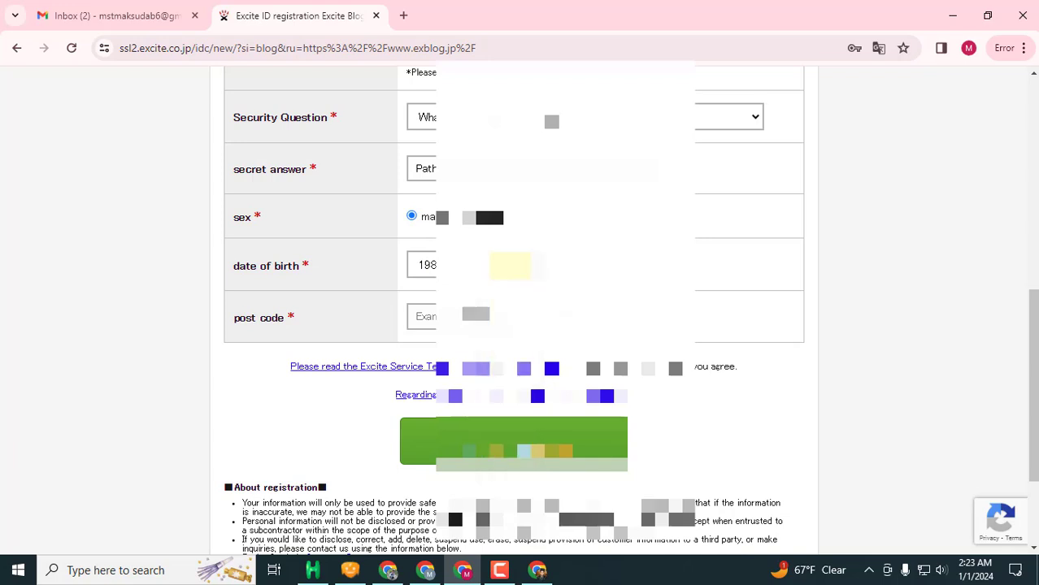
Step: Select the day of the date of birth and fill in the post code in the registration form
click(601, 265)
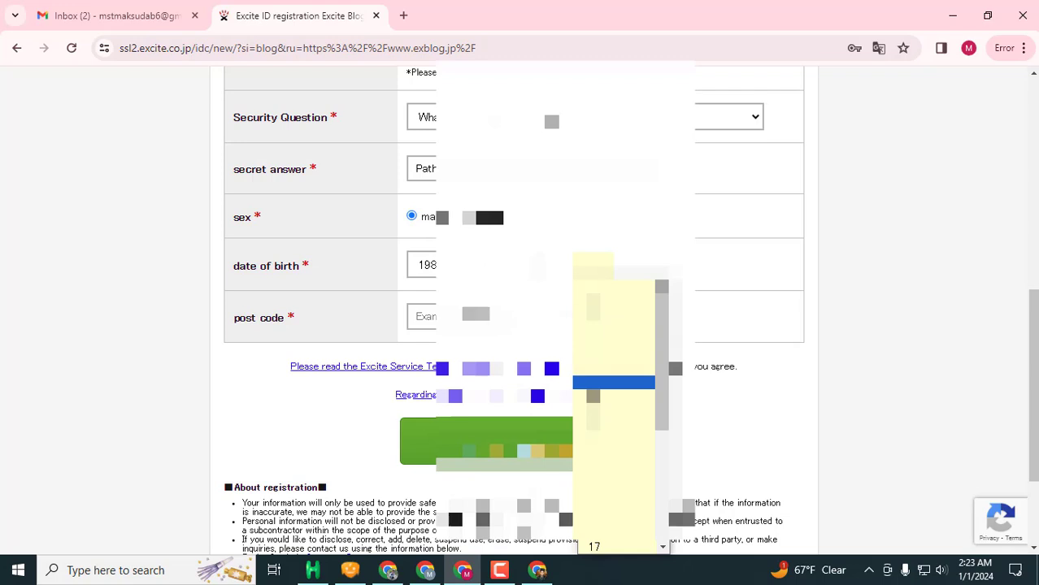
click(610, 382)
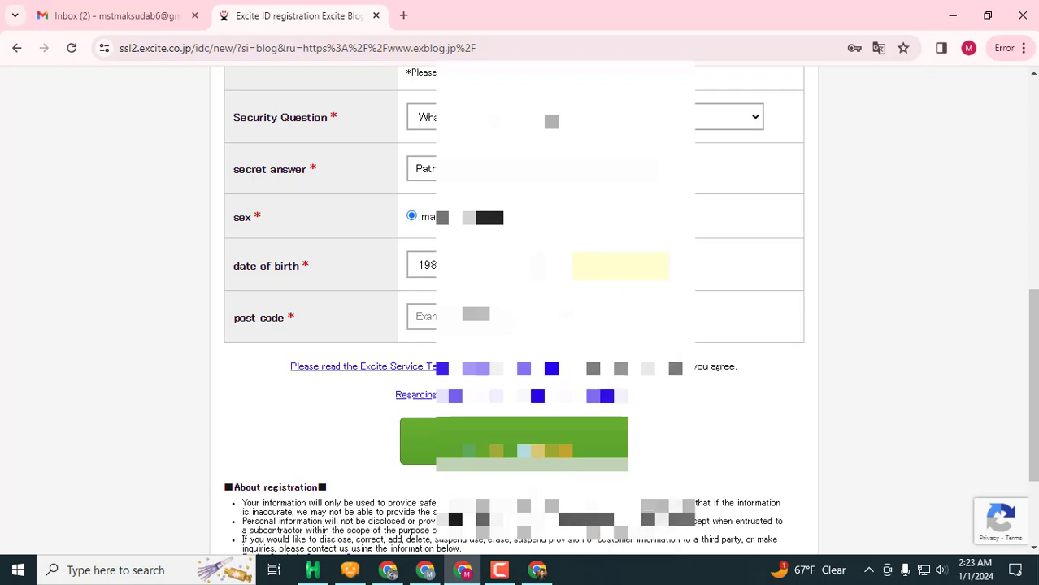
click(476, 318)
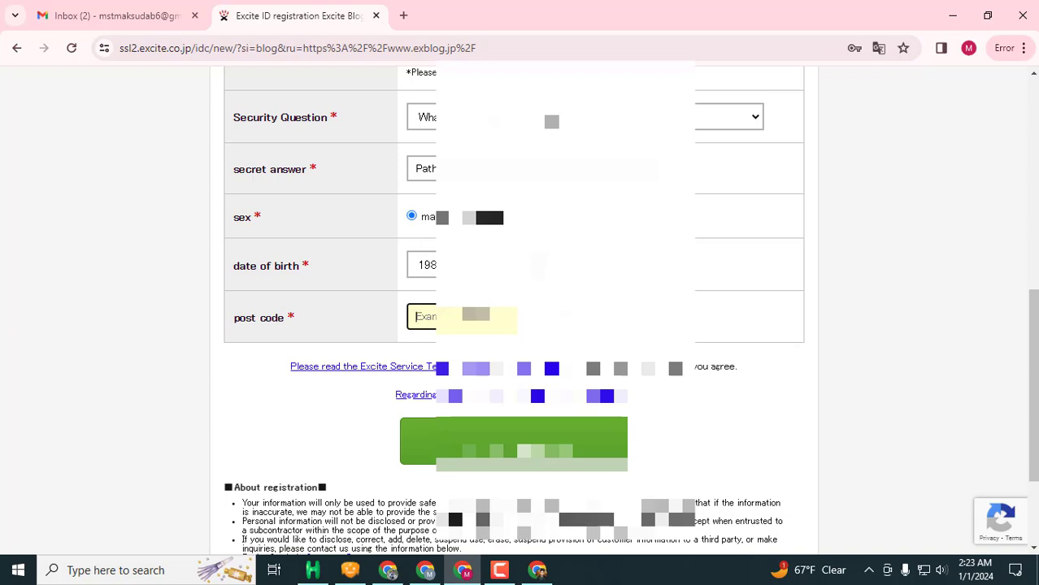
text(9838)
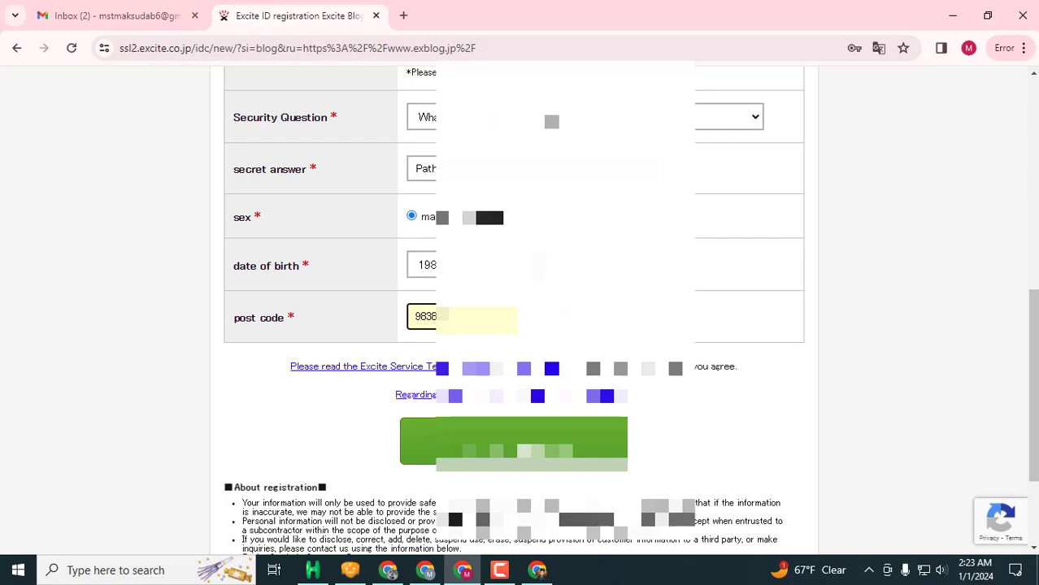
Step: Submit the registration form and mark the motorcycle squares in the image verification challenge
scroll(520, 309, down, 1)
scroll(520, 309, up, 2)
scroll(521, 309, down, 1)
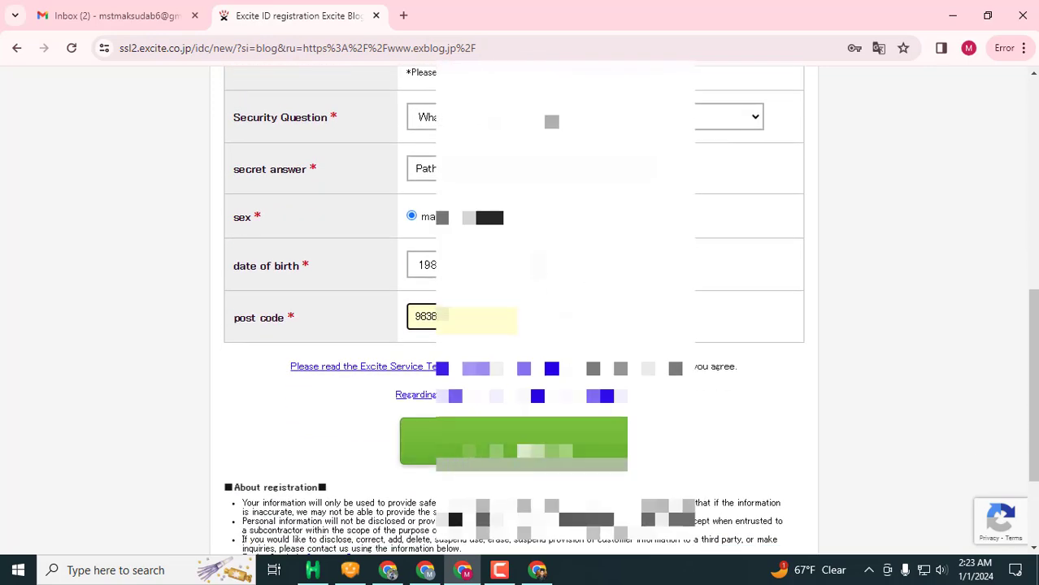
key(Return)
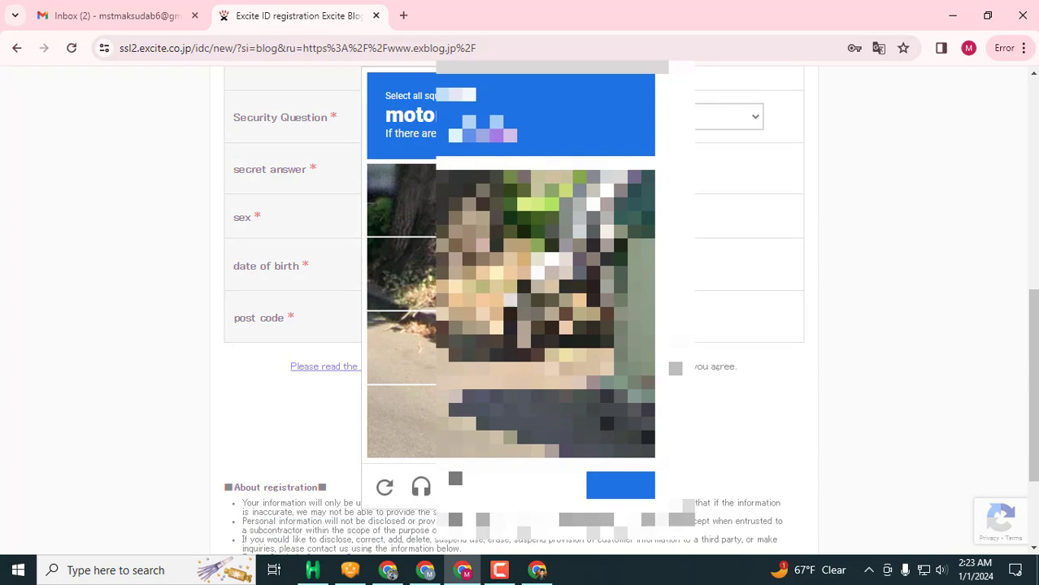
click(546, 273)
click(547, 347)
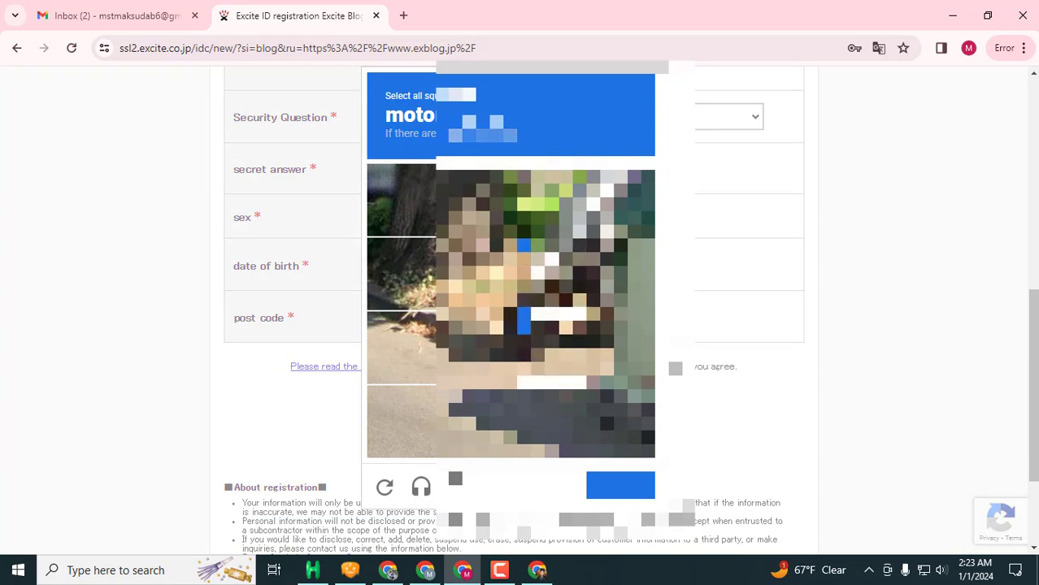
click(619, 271)
click(619, 198)
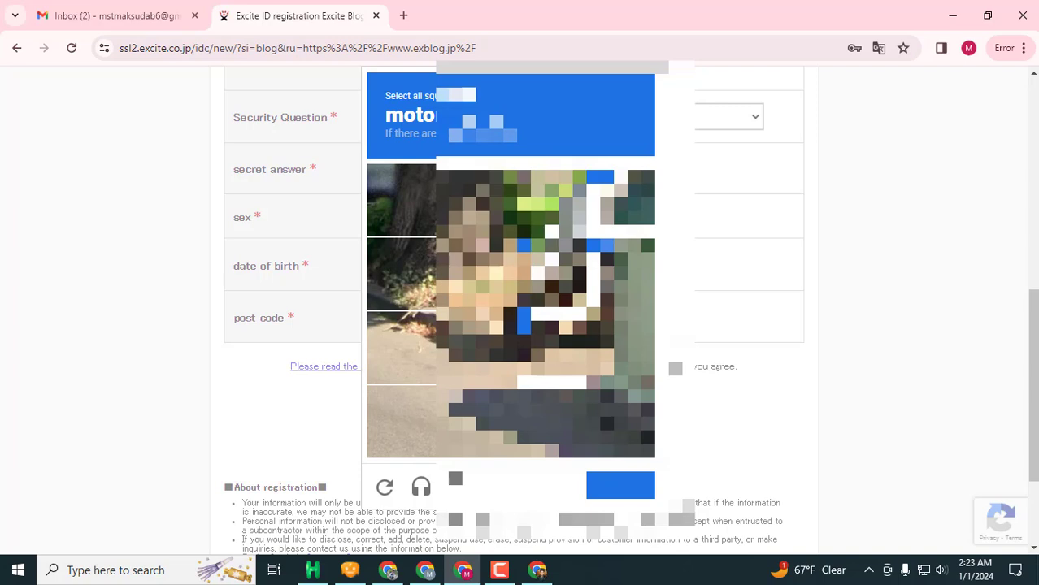
click(550, 205)
click(621, 488)
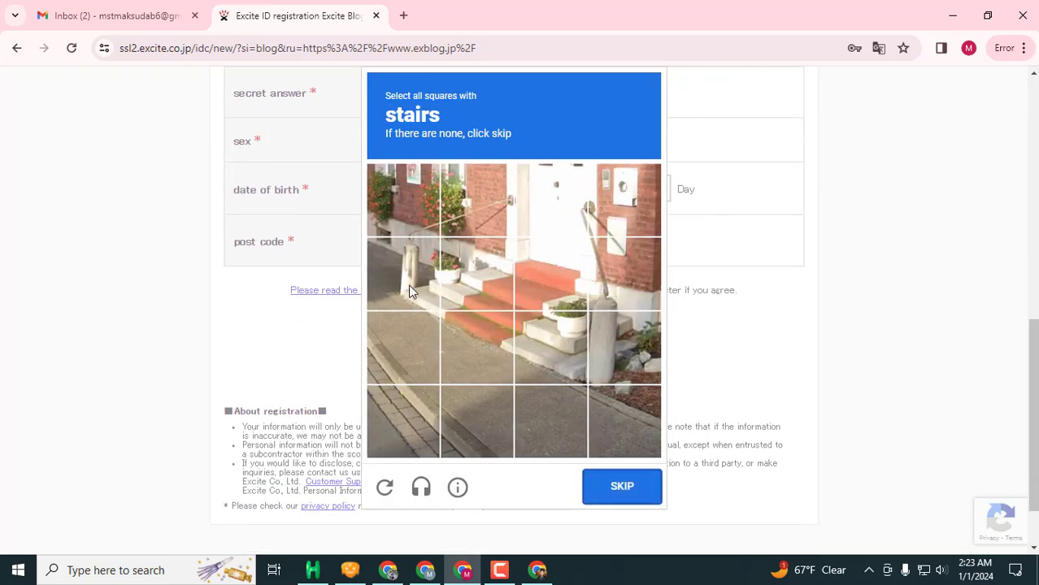
Step: Mark all squares with stairs in the second image challenge and submit the verification
click(412, 281)
click(431, 318)
click(439, 340)
click(471, 299)
click(493, 329)
click(547, 293)
click(561, 333)
click(613, 345)
click(635, 481)
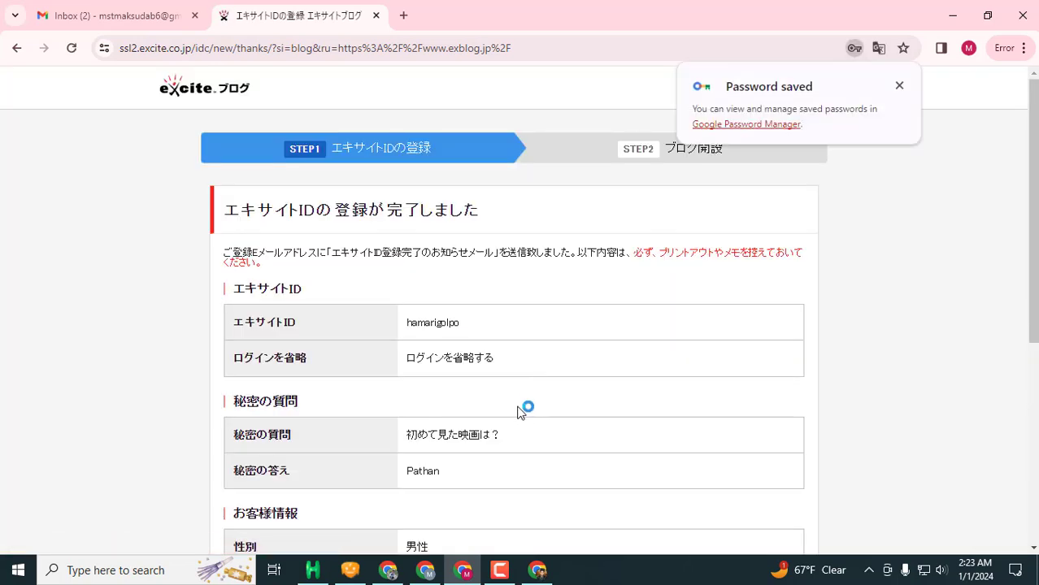
Step: Dismiss the saved-password notice and translate the registration completion page into English
scroll(530, 364, down, 2)
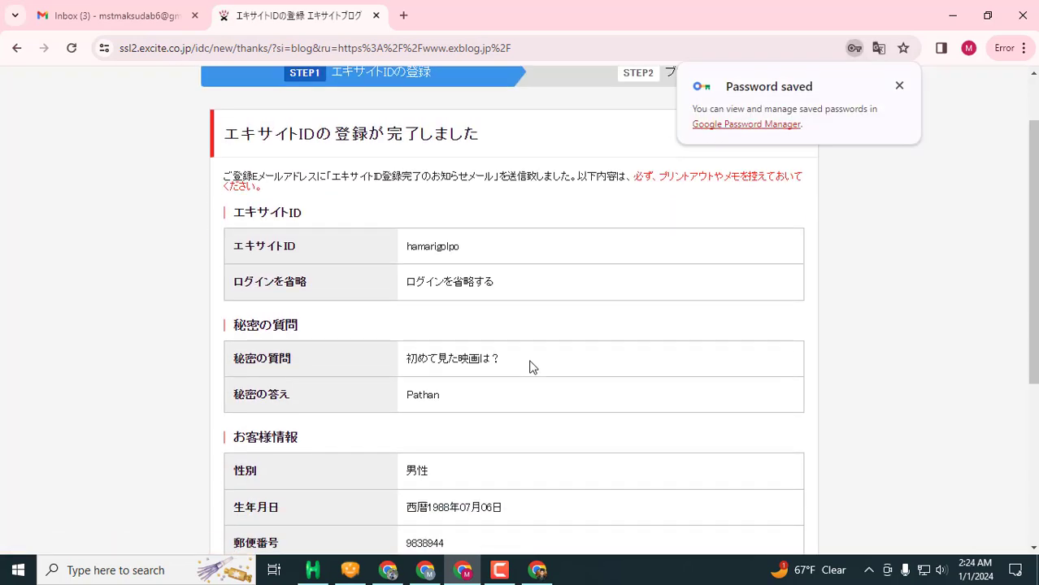
scroll(530, 365, up, 2)
click(882, 46)
click(871, 212)
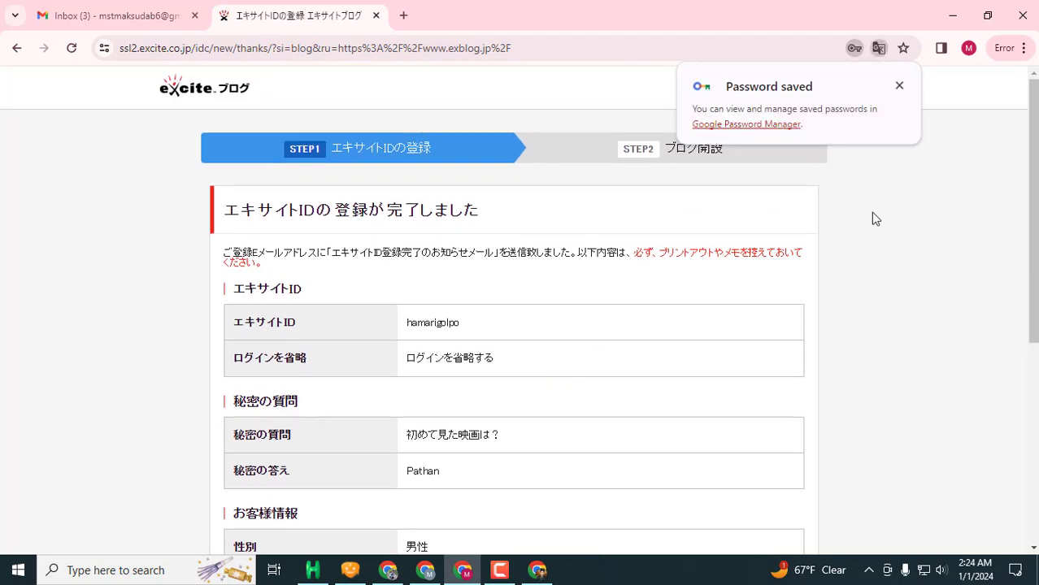
click(899, 86)
click(877, 49)
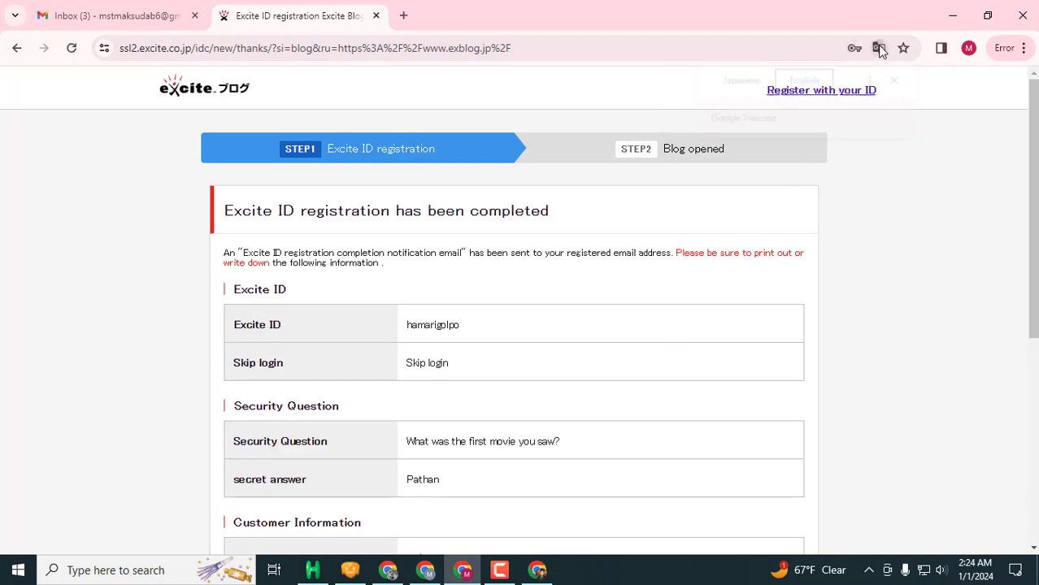
Step: Review the Excite ID, security question and customer information on the registration completion page
scroll(525, 325, down, 1)
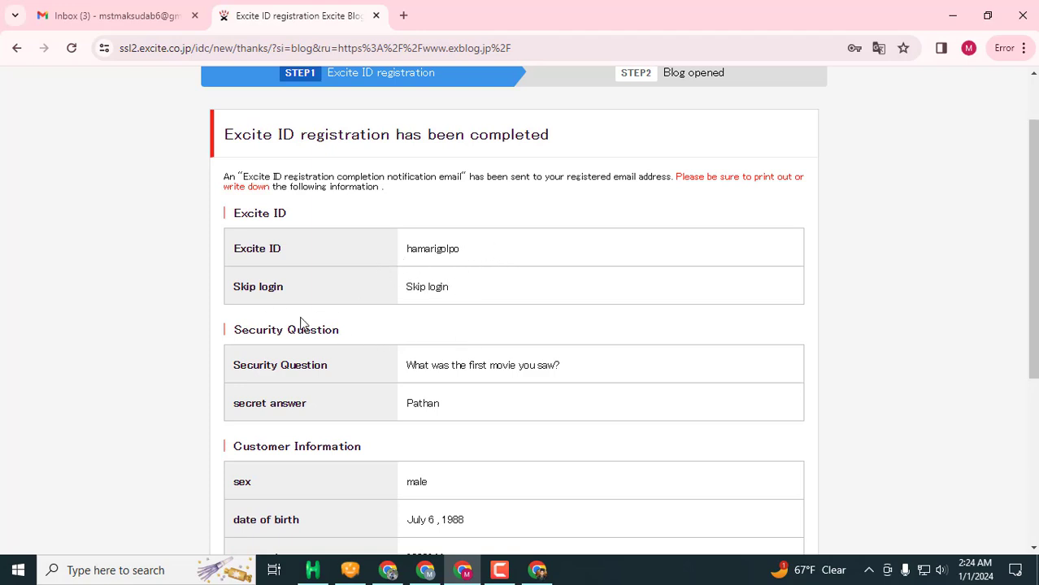
scroll(461, 304, down, 2)
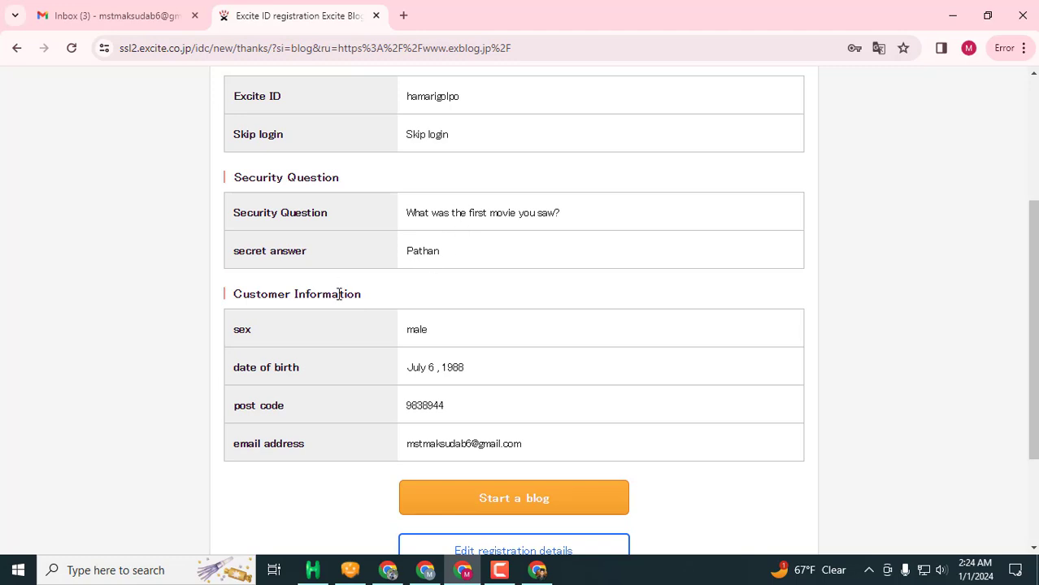
scroll(420, 310, down, 2)
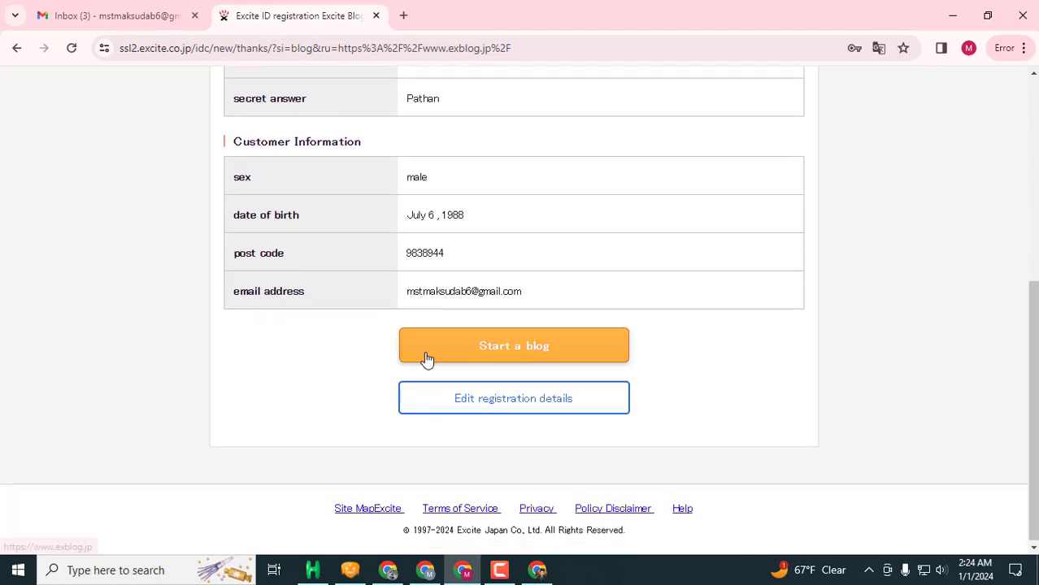
scroll(481, 355, up, 4)
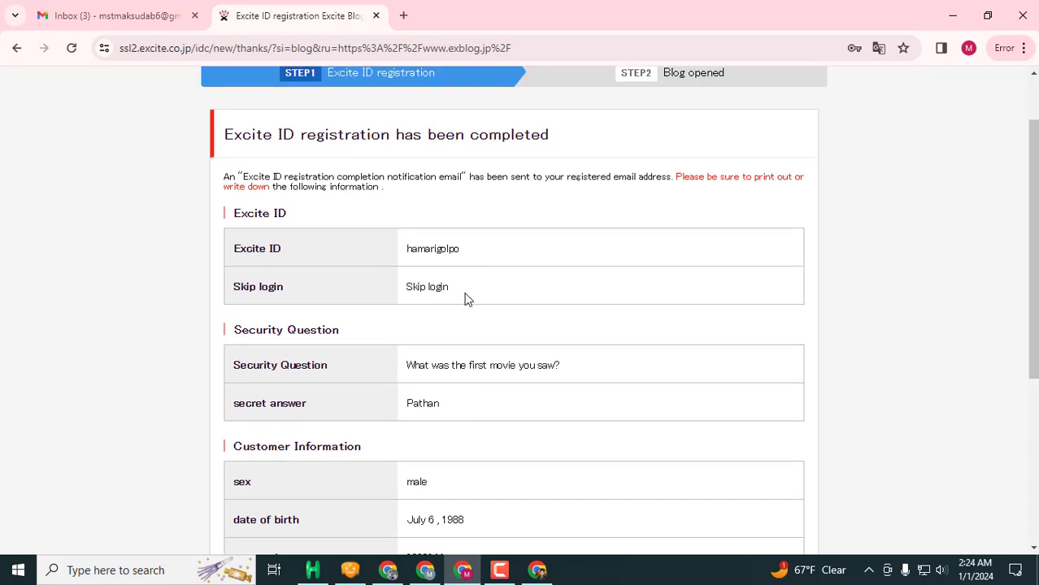
scroll(473, 358, down, 4)
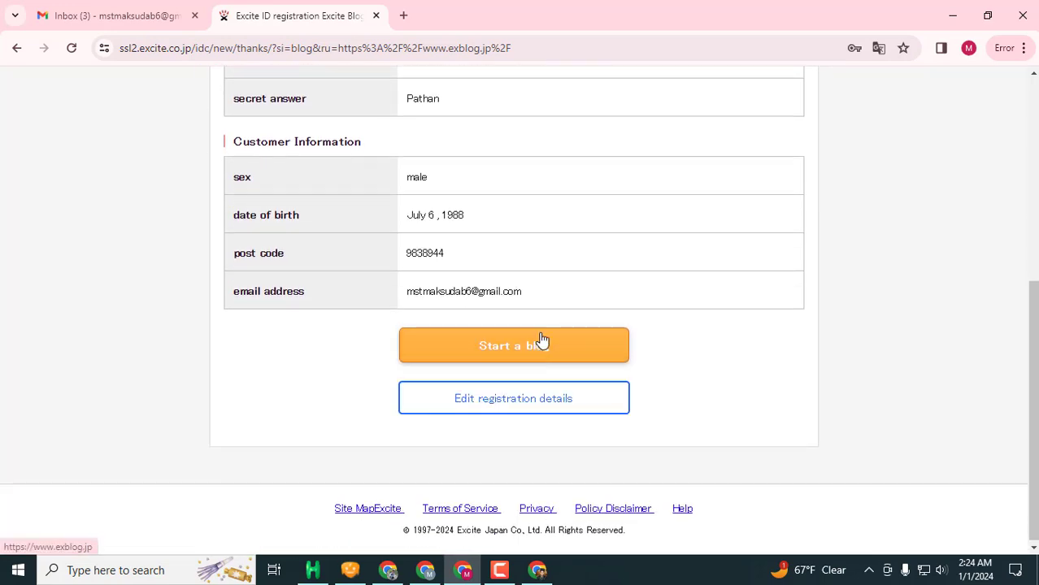
scroll(524, 294, up, 2)
scroll(460, 283, up, 3)
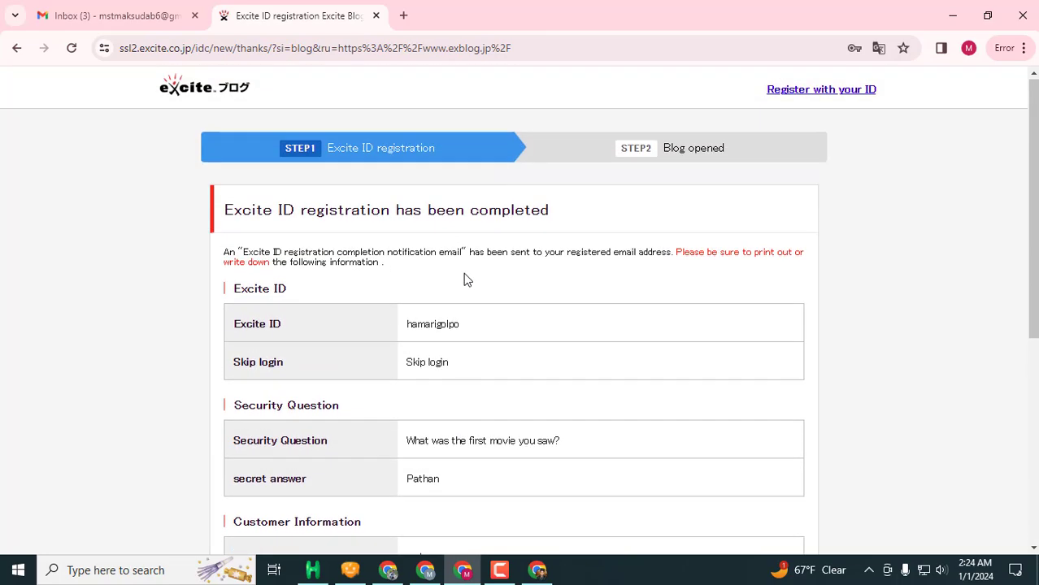
scroll(464, 277, down, 4)
scroll(475, 276, up, 3)
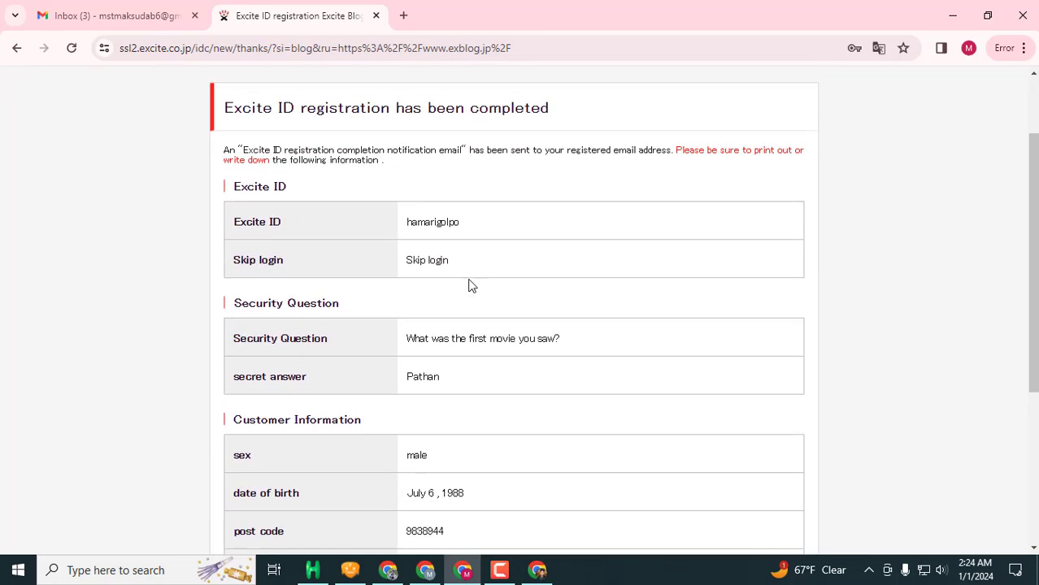
scroll(466, 283, down, 3)
scroll(468, 286, down, 1)
Step: Proceed from the completed registration to start a blog and look over the Excite blog home page
click(513, 351)
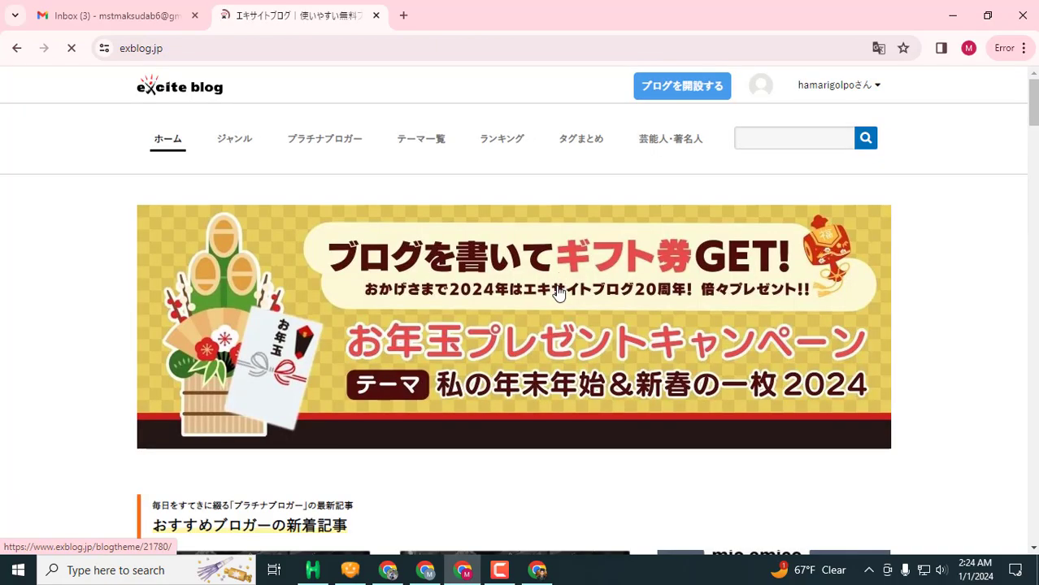
scroll(609, 362, down, 4)
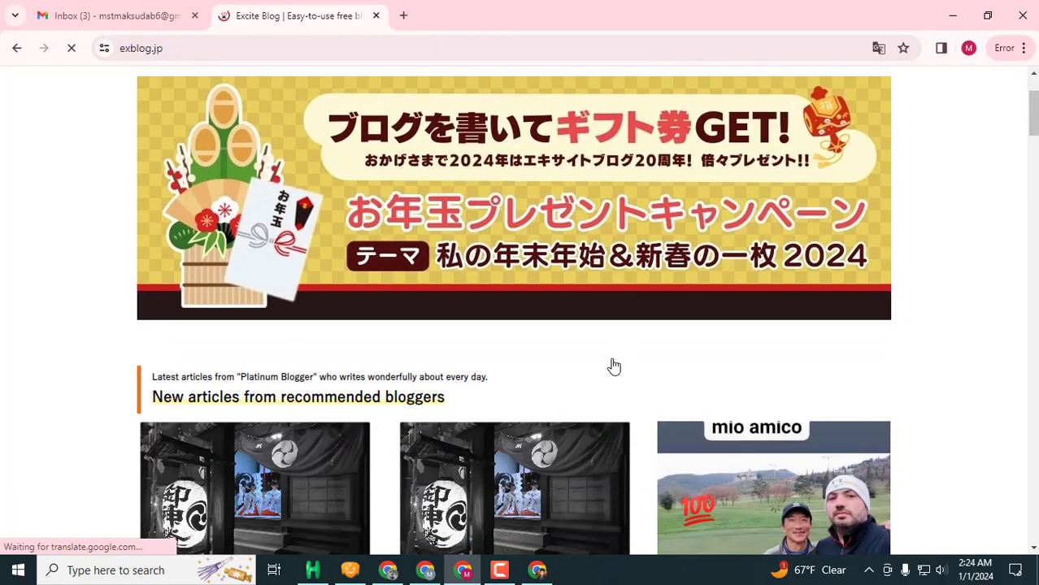
scroll(604, 369, up, 4)
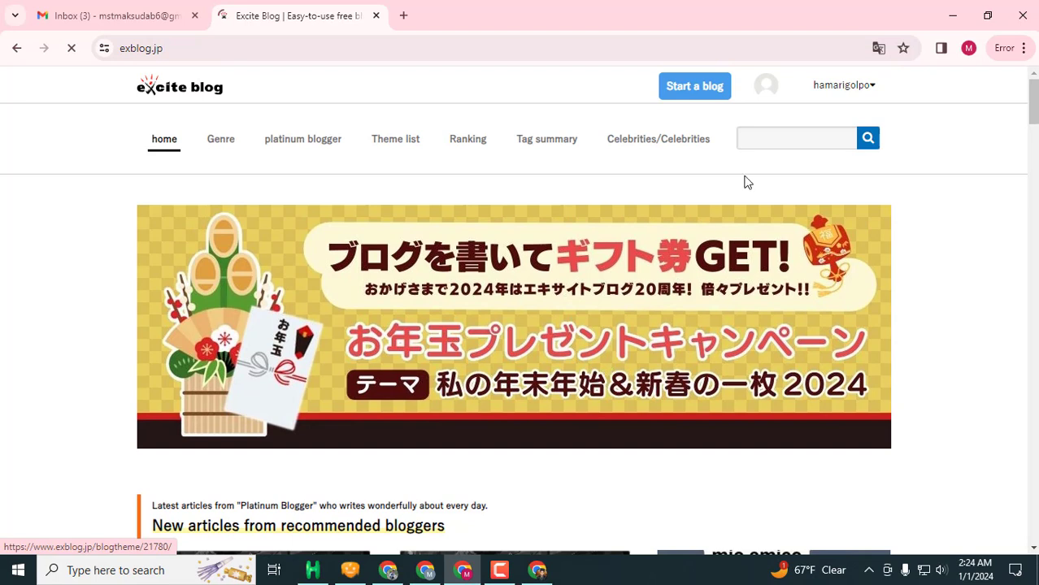
Step: Open the account's own blog and look through its header, profile and sidebar sections
click(849, 88)
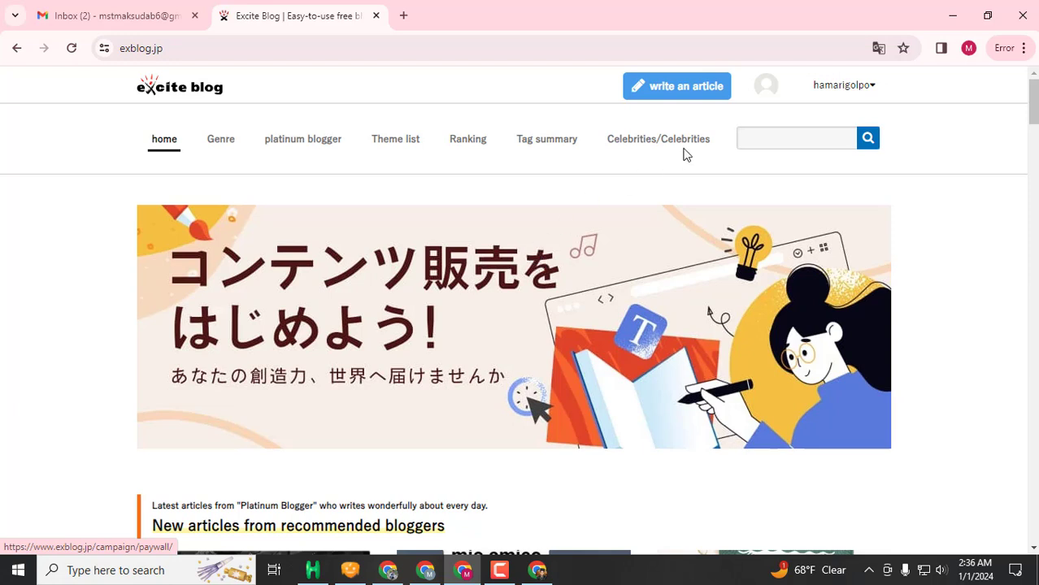
click(823, 88)
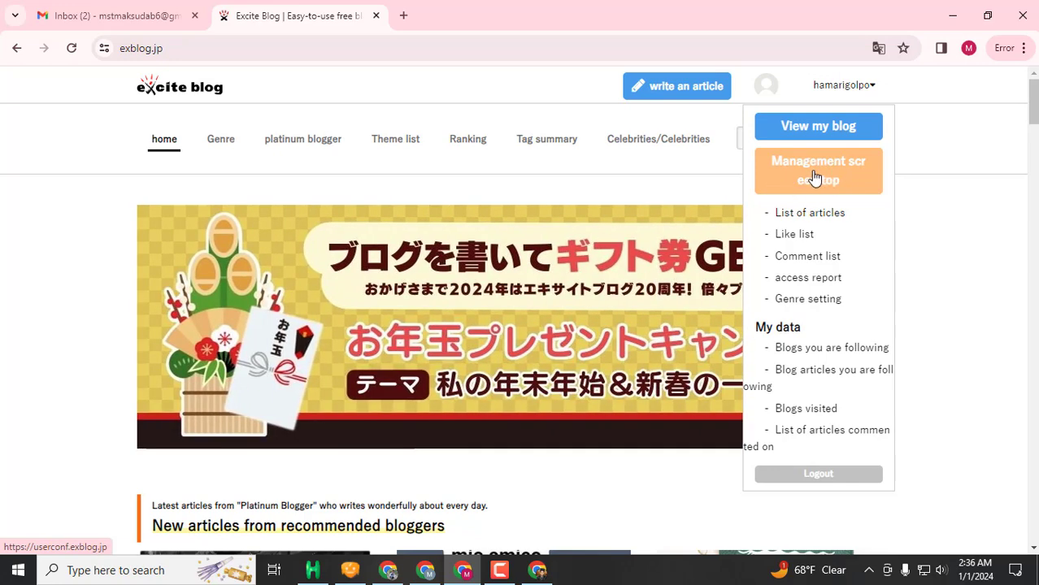
click(772, 141)
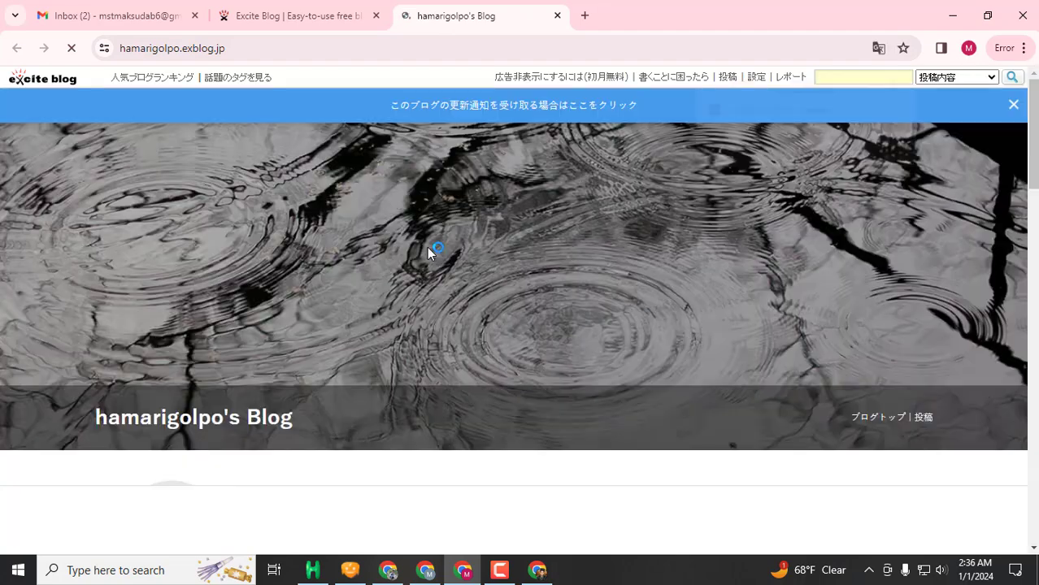
scroll(431, 284, down, 7)
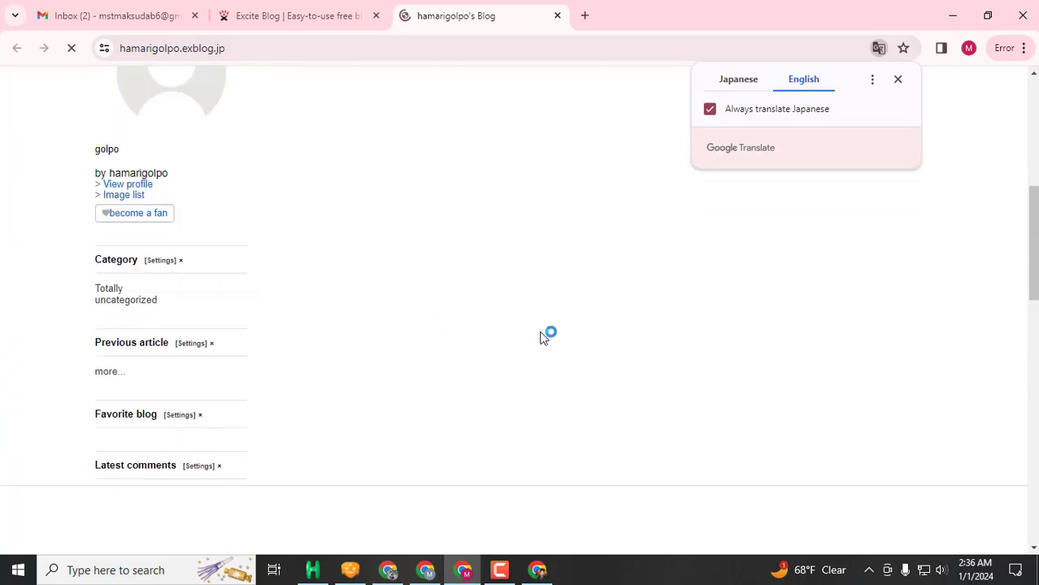
scroll(529, 291, down, 10)
scroll(529, 322, down, 5)
scroll(515, 320, up, 15)
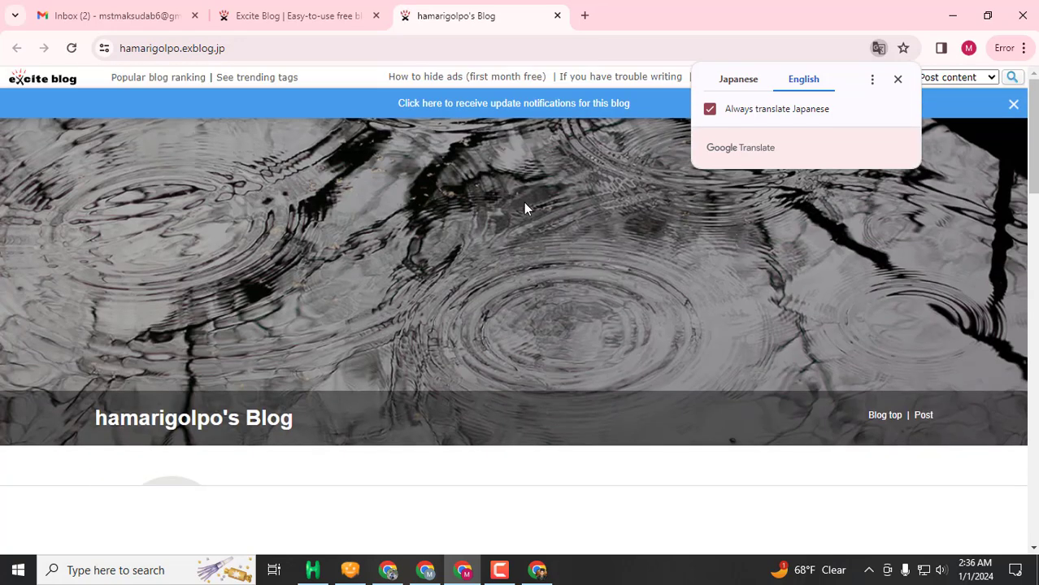
scroll(524, 208, down, 8)
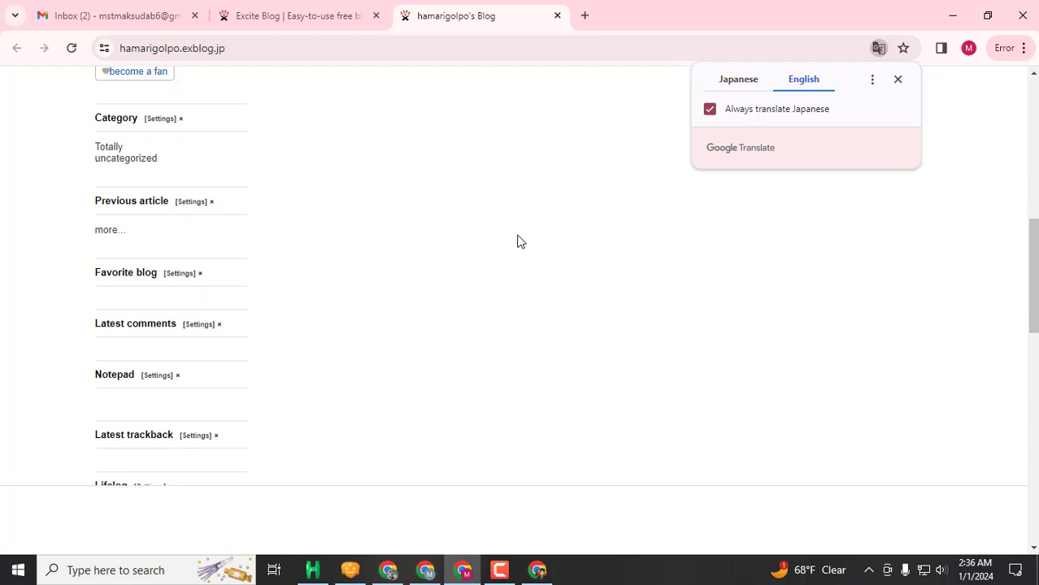
scroll(517, 239, up, 10)
Step: Return to the Excite blog home page, open the management screen and look over its My page overview
click(308, 23)
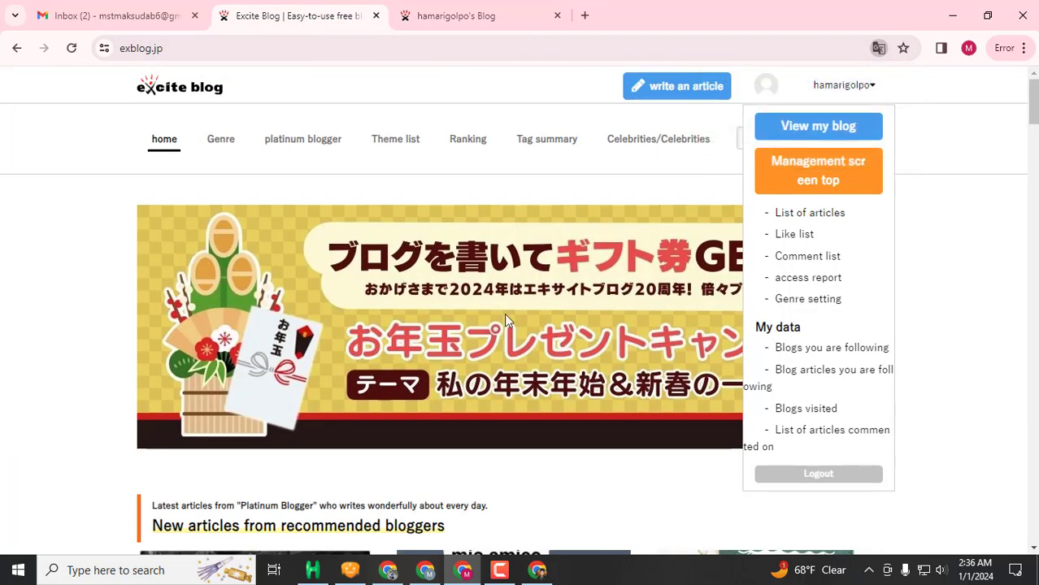
click(816, 174)
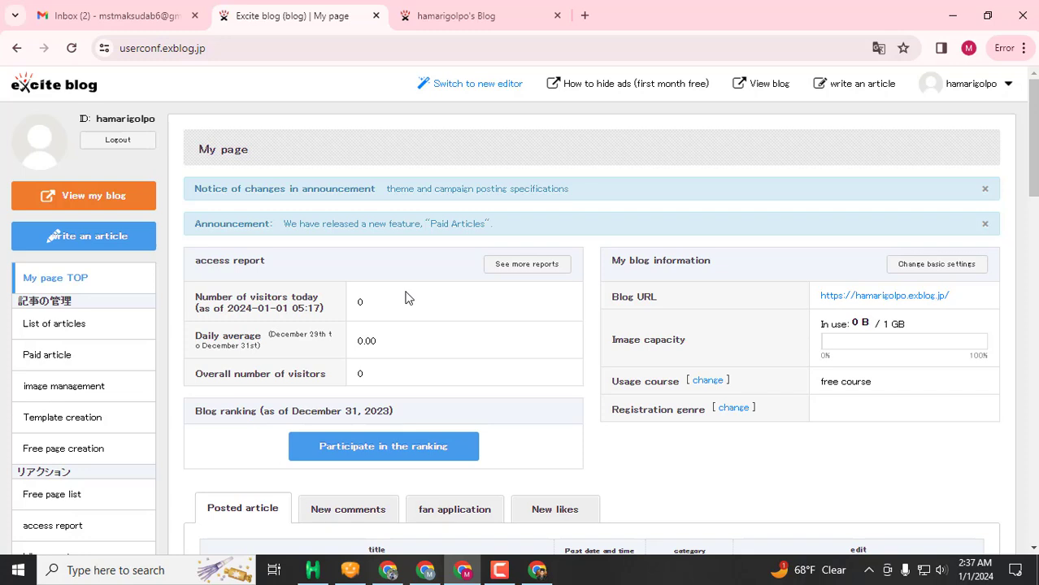
scroll(422, 295, down, 3)
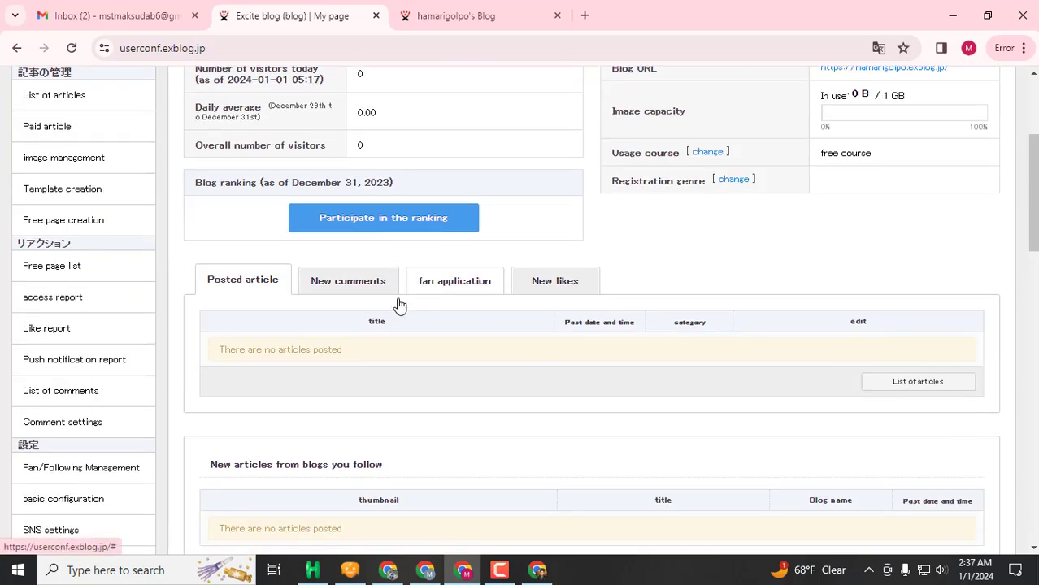
scroll(239, 371, up, 2)
scroll(567, 387, down, 3)
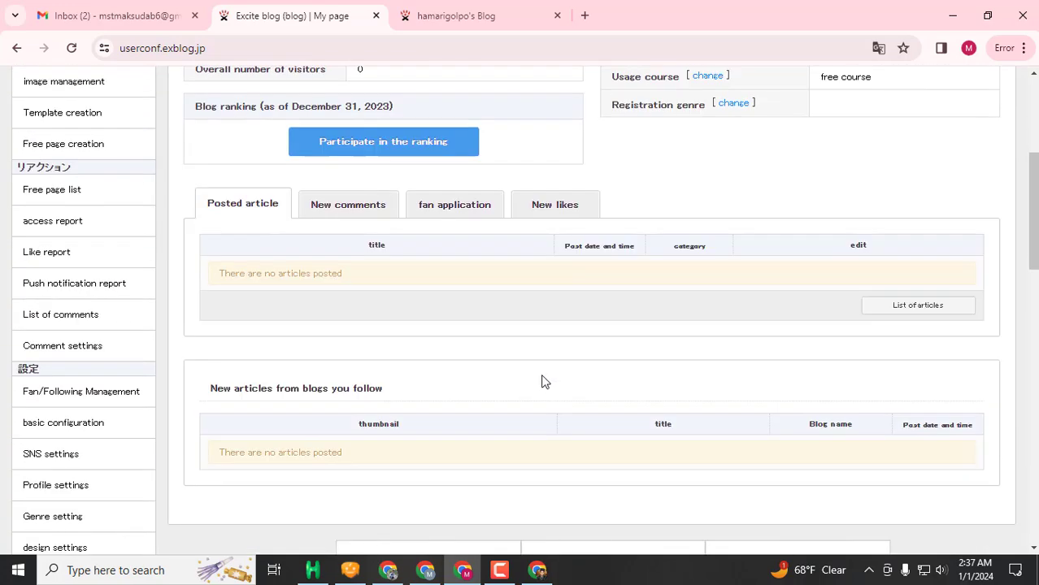
scroll(512, 380, up, 2)
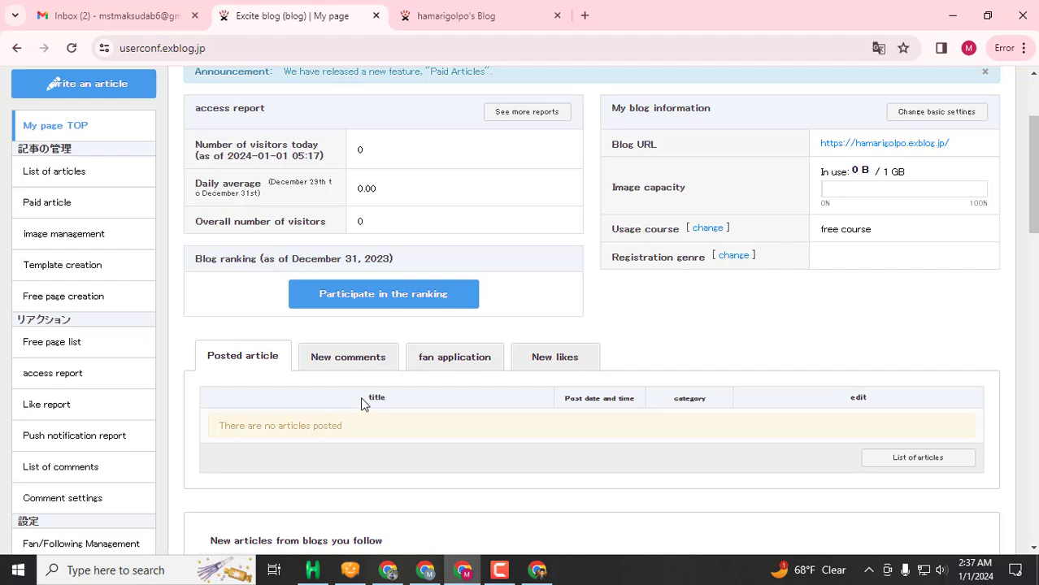
scroll(407, 349, down, 5)
scroll(487, 334, up, 6)
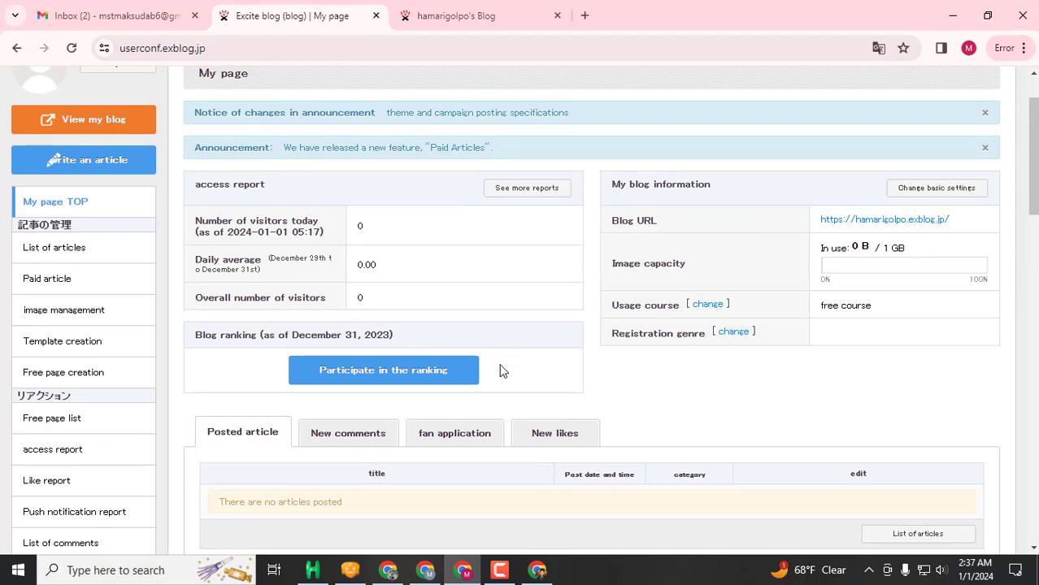
Step: Examine the visitor figures in the access report and the blog information on My page
scroll(455, 374, up, 1)
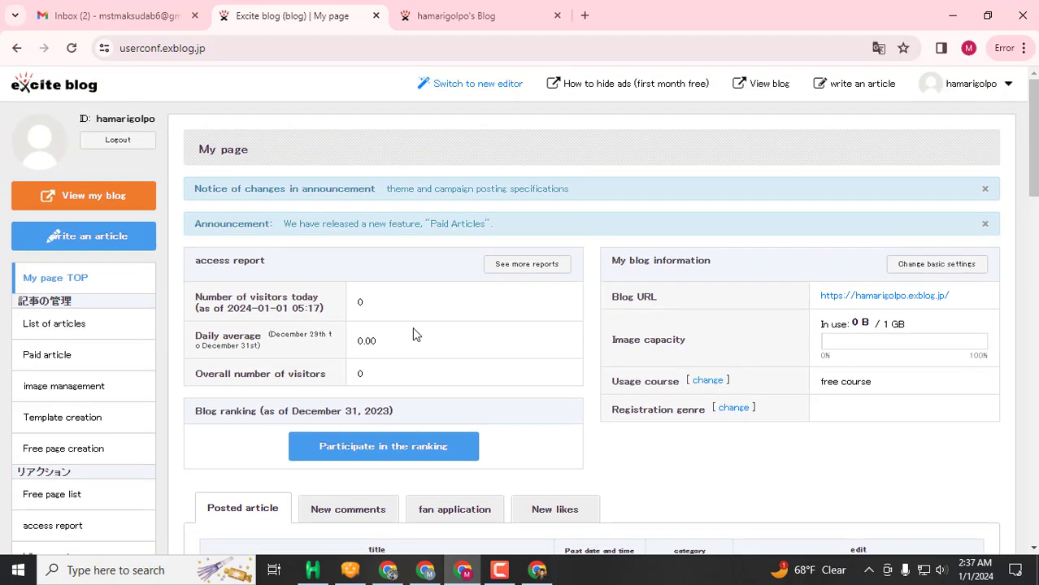
scroll(400, 357, down, 2)
scroll(386, 371, up, 2)
drag(359, 299, 377, 304)
scroll(411, 302, down, 1)
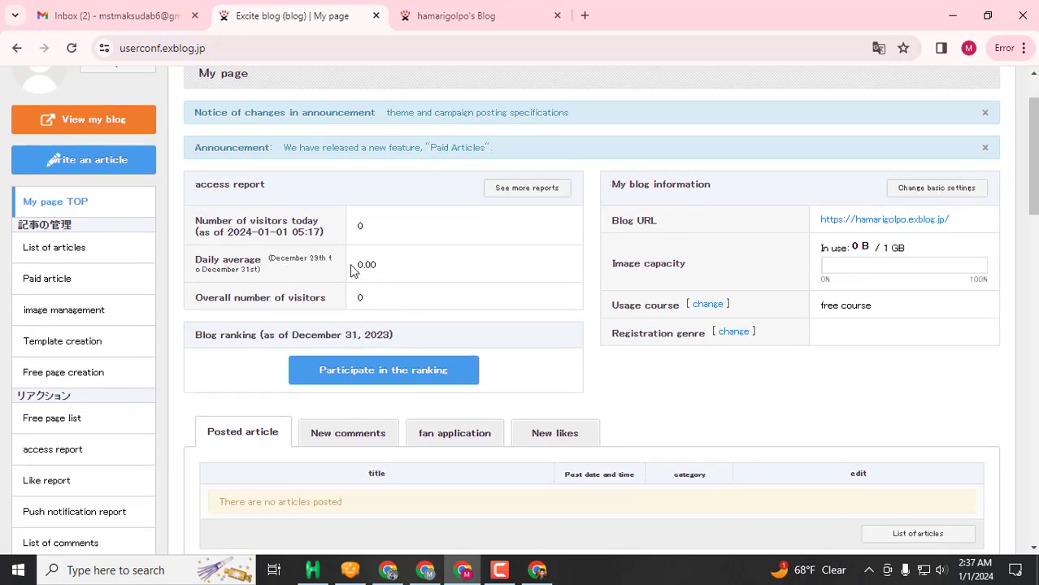
drag(389, 264, 399, 266)
scroll(405, 268, down, 2)
scroll(386, 163, up, 1)
click(398, 225)
scroll(426, 229, up, 1)
scroll(398, 294, down, 2)
scroll(413, 291, up, 2)
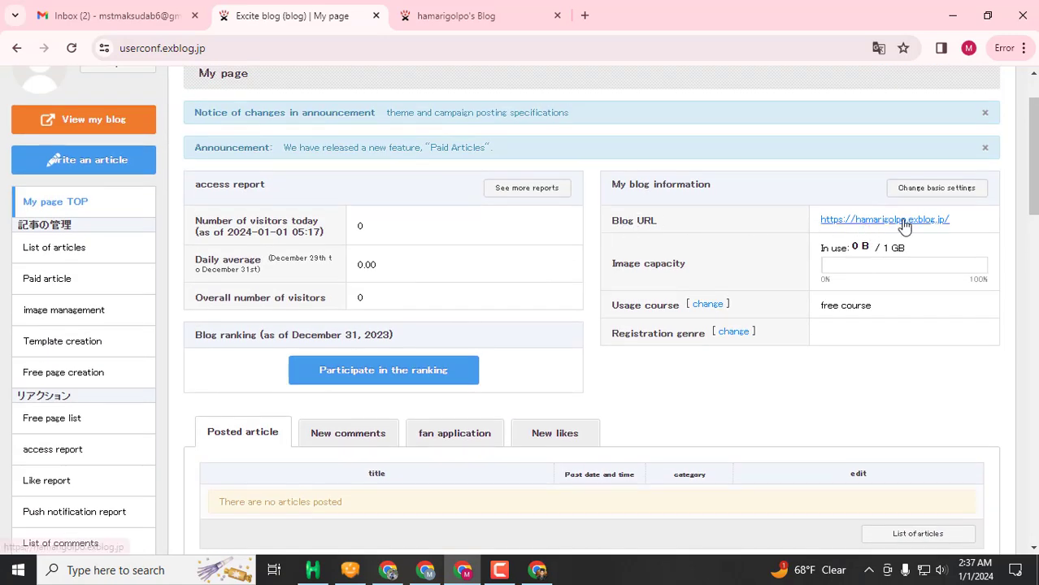
Step: Look over the posted articles section and the new articles from followed blogs on My page
scroll(635, 276, down, 1)
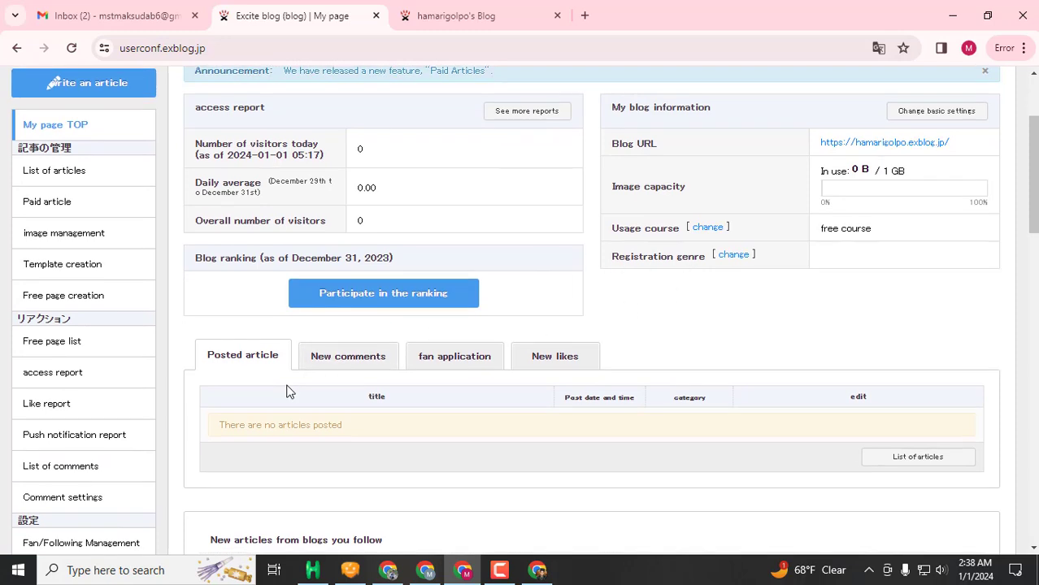
scroll(290, 390, down, 2)
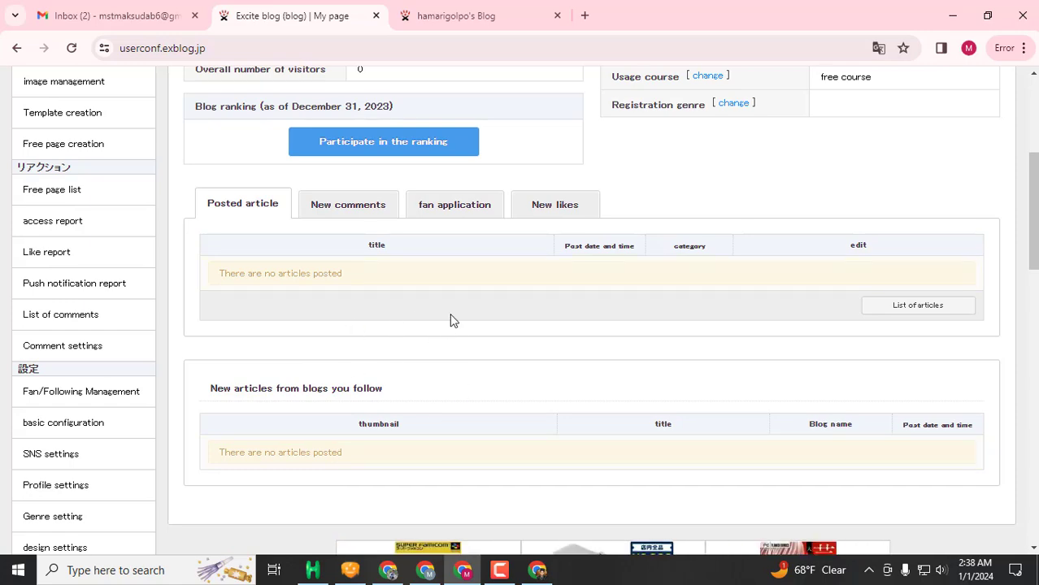
scroll(443, 334, up, 2)
scroll(232, 382, up, 2)
scroll(176, 327, down, 2)
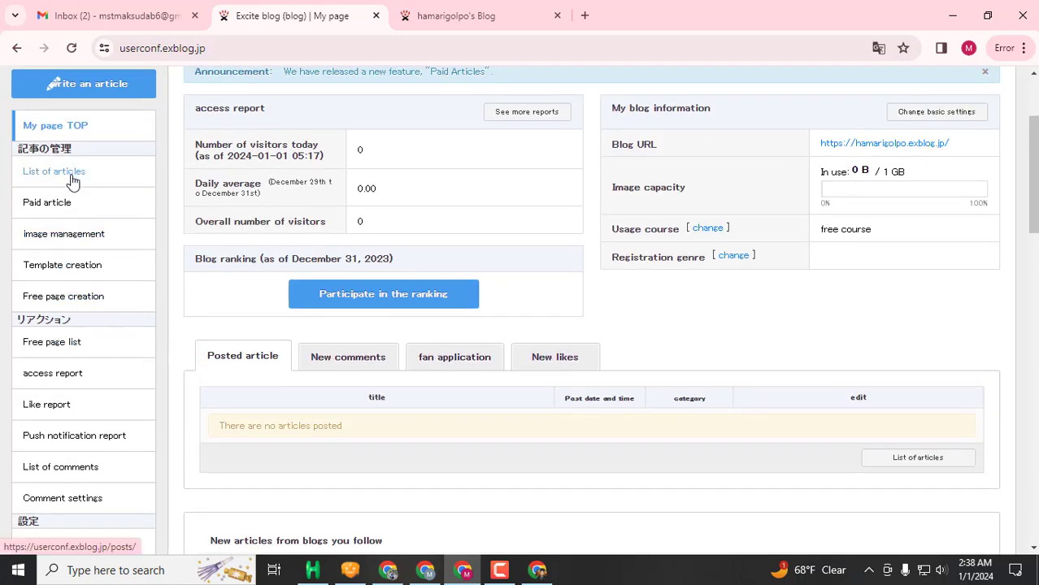
Step: Look through the management menu's article, reaction, settings, useful tools and user support entries
scroll(73, 173, up, 1)
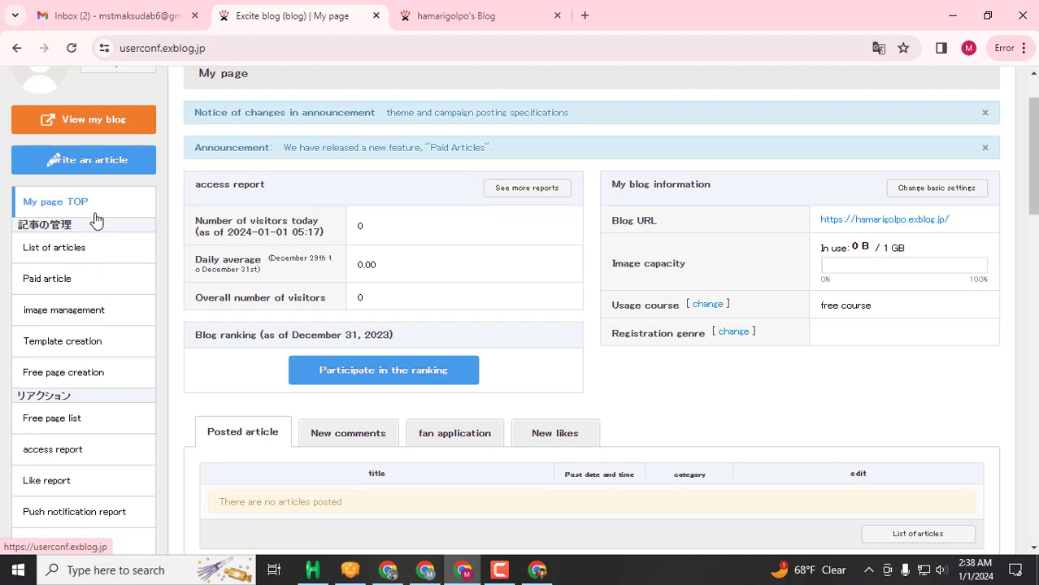
scroll(92, 232, down, 1)
scroll(91, 236, down, 4)
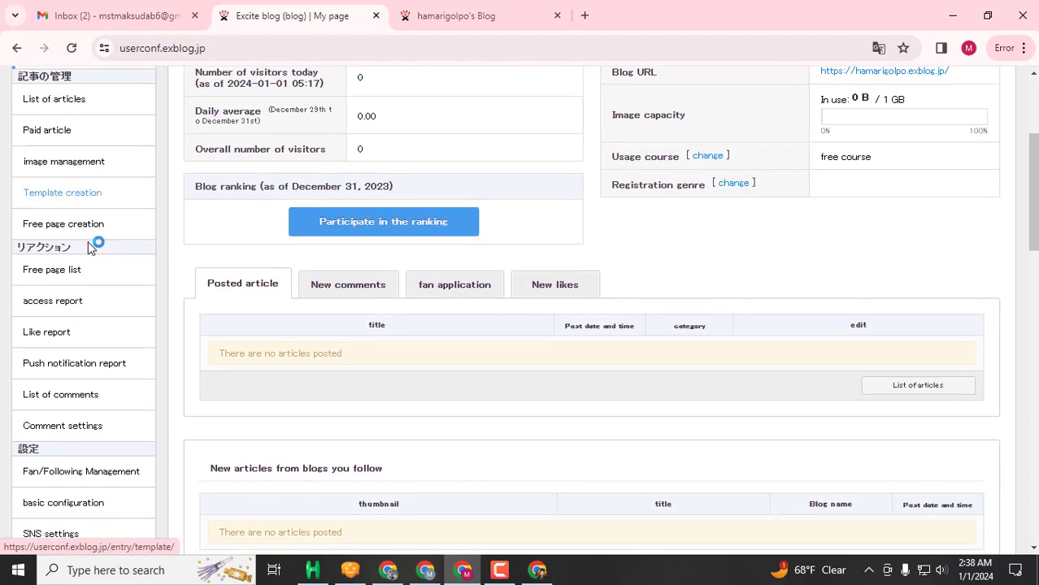
scroll(82, 277, down, 3)
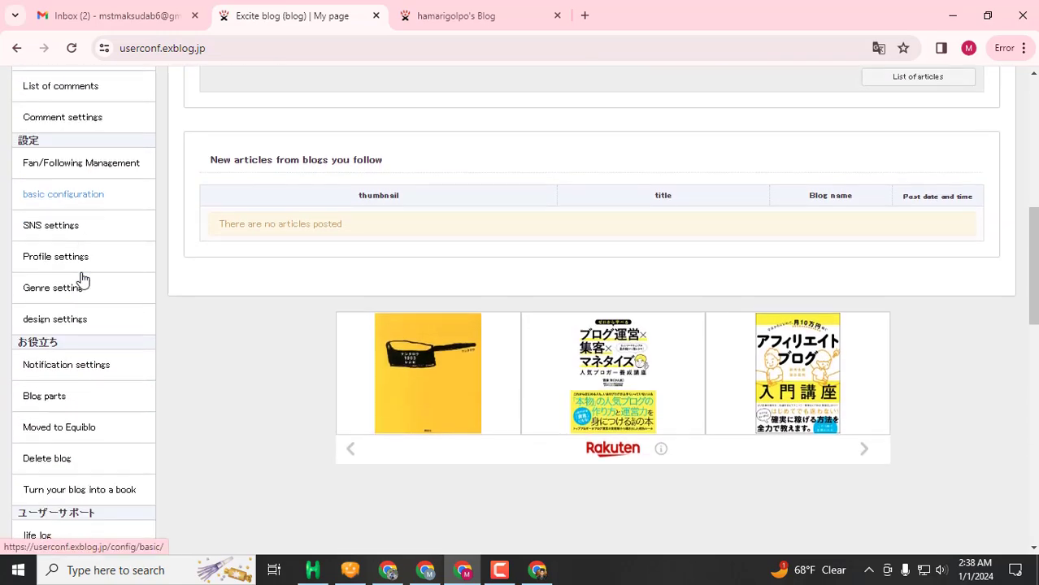
scroll(82, 278, down, 1)
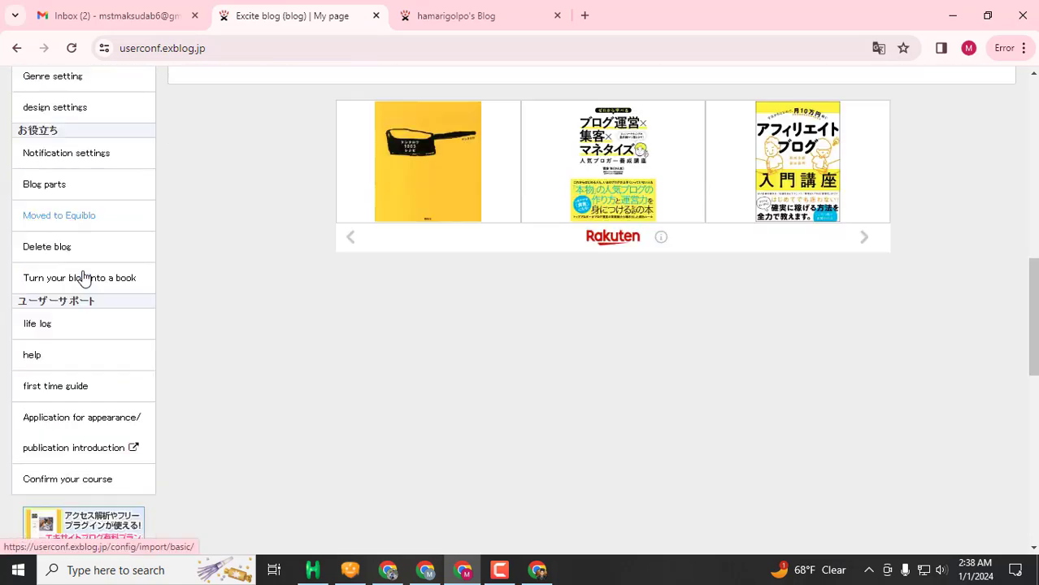
scroll(84, 278, up, 2)
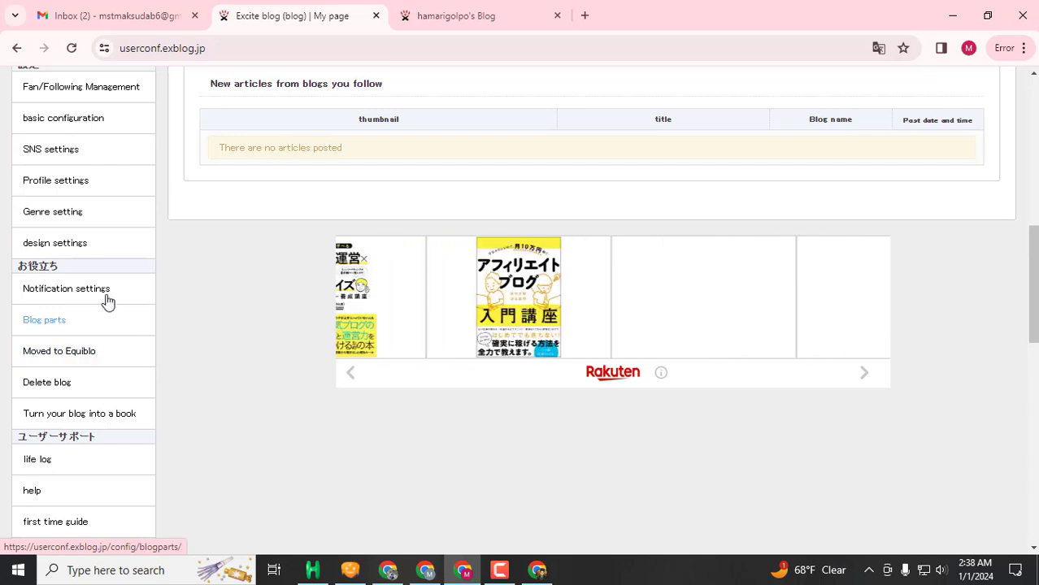
scroll(106, 293, up, 1)
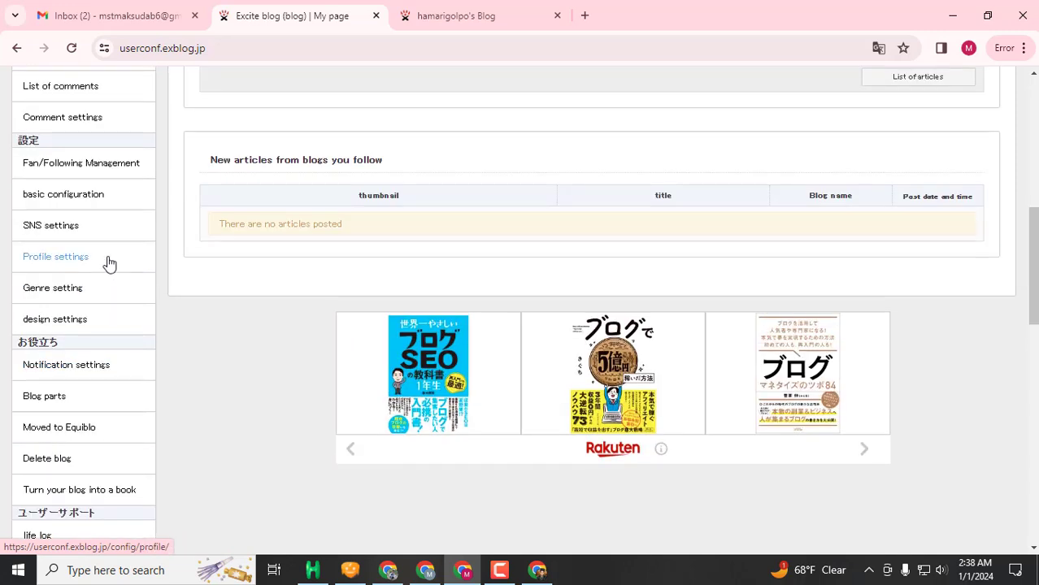
Step: Open the blog's basic configuration and check its blog URL, title and description
click(92, 202)
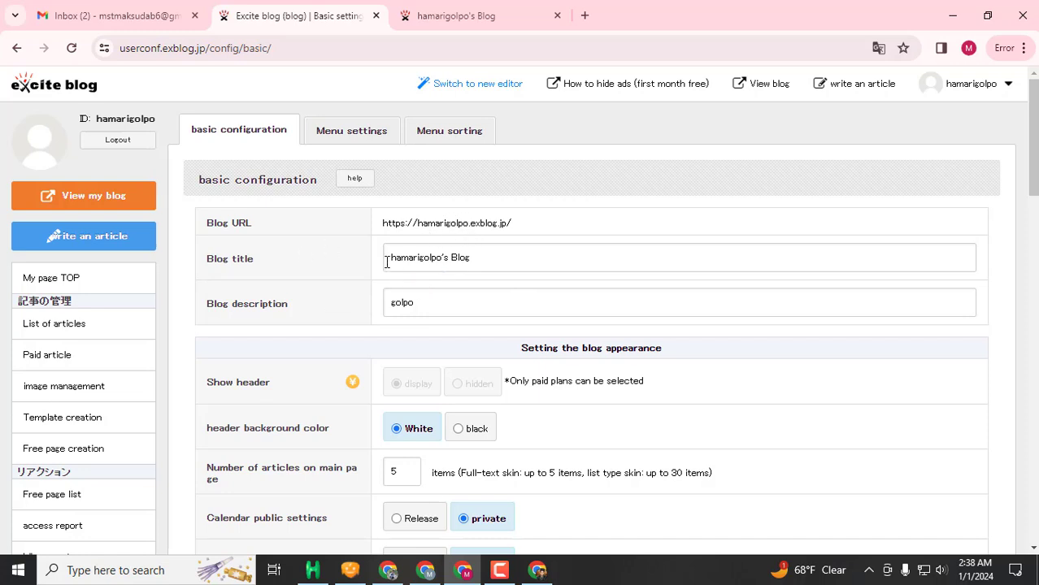
drag(393, 260, 476, 259)
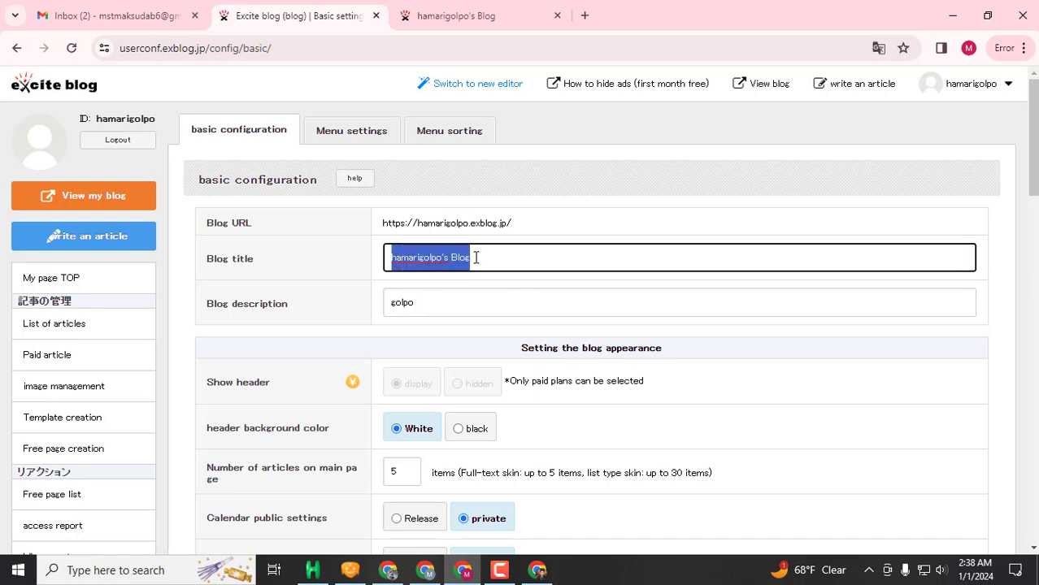
click(481, 257)
drag(480, 222, 514, 227)
click(464, 255)
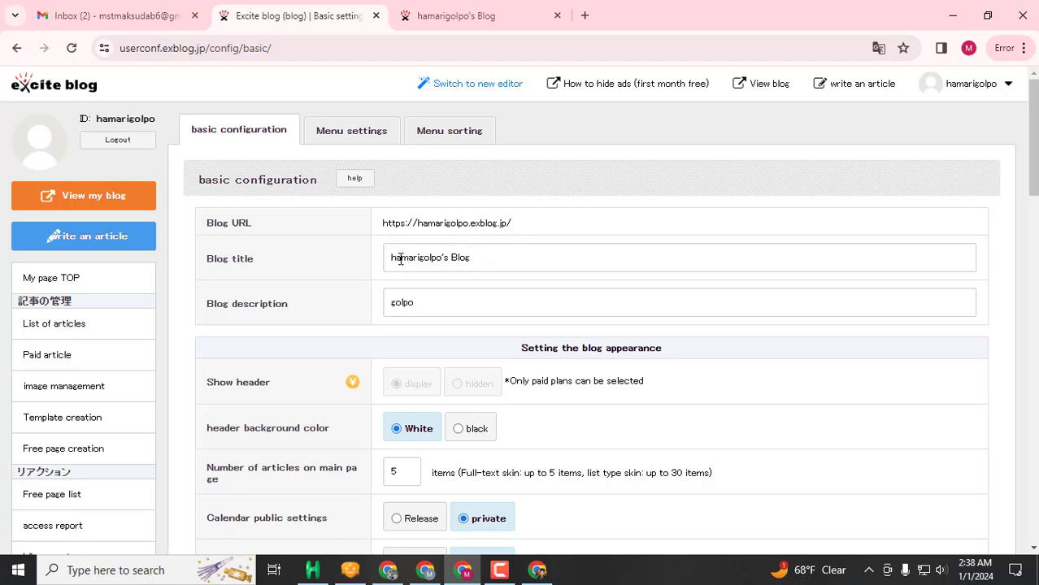
drag(393, 259, 487, 257)
click(498, 257)
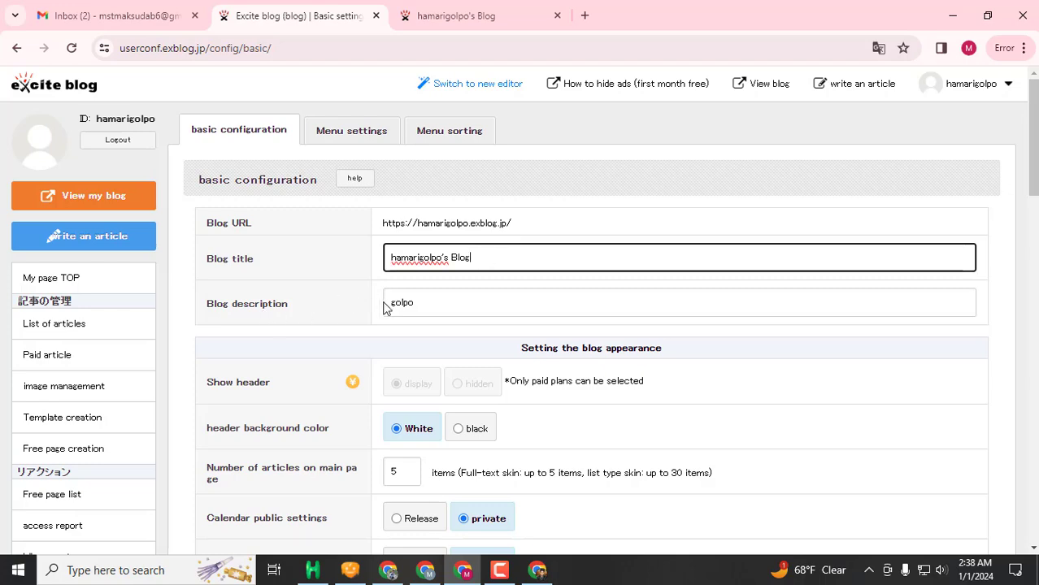
drag(389, 306, 441, 303)
click(541, 299)
Step: Review the blog appearance, post screen and other settings in the basic configuration
scroll(532, 293, down, 2)
scroll(255, 269, down, 2)
scroll(295, 260, down, 1)
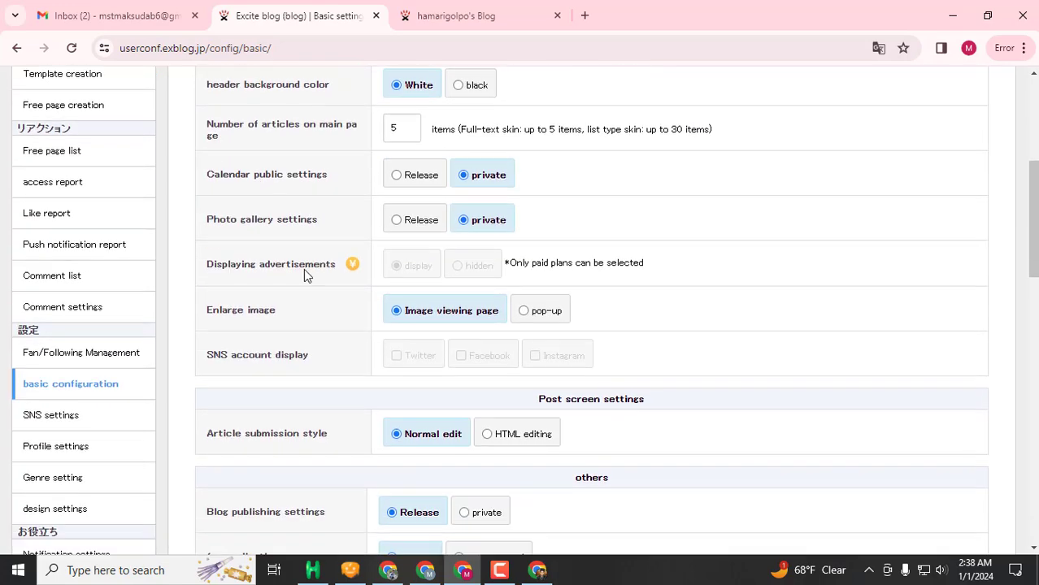
scroll(325, 257, down, 2)
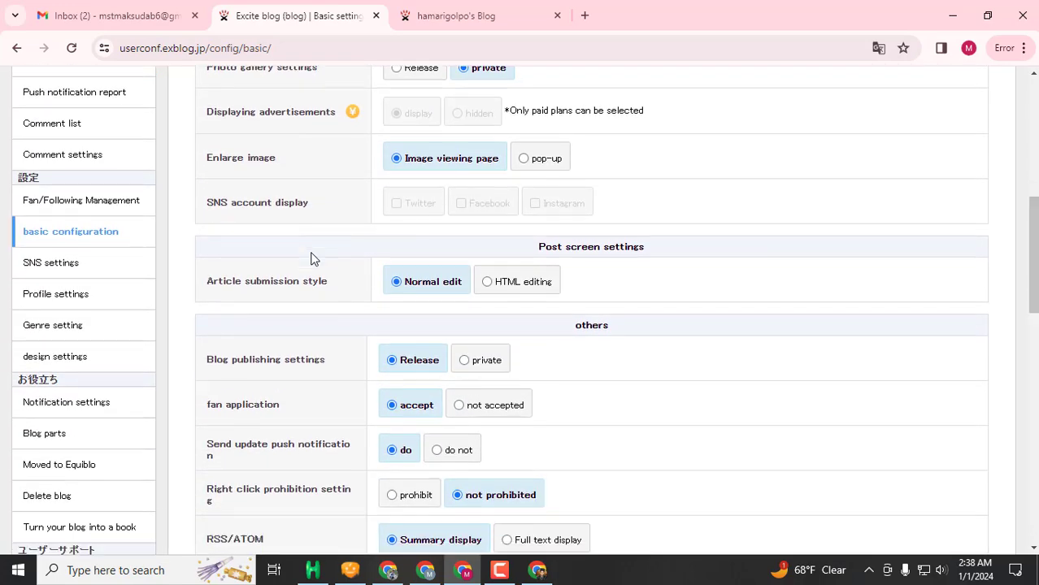
scroll(309, 264, down, 4)
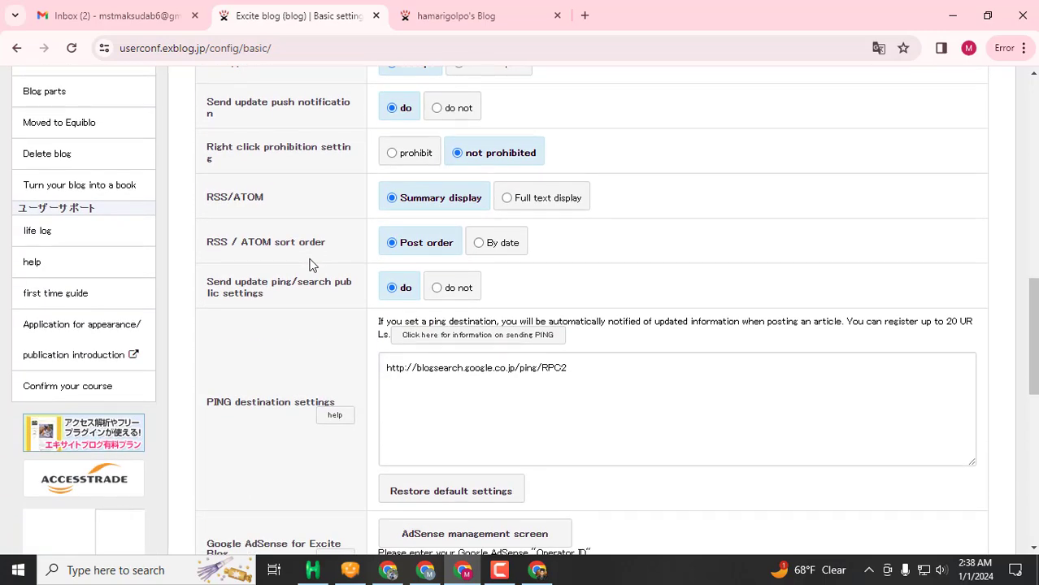
scroll(308, 288, down, 1)
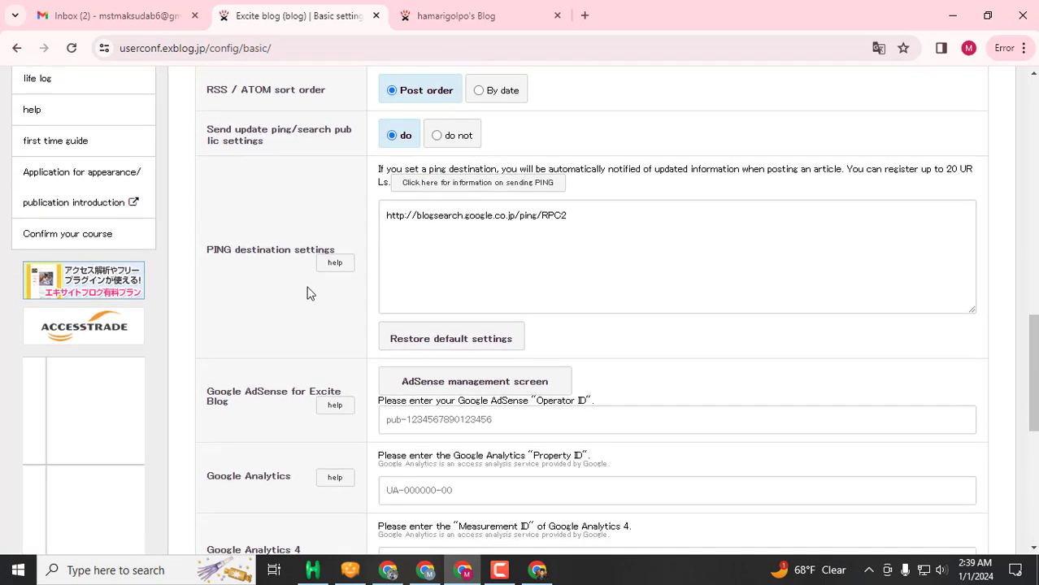
scroll(301, 293, down, 2)
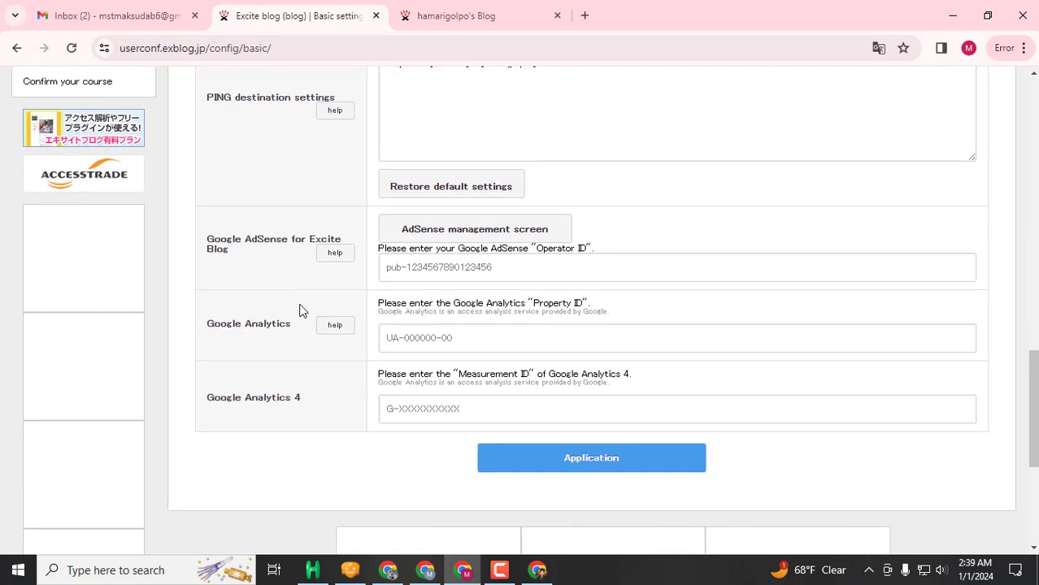
Step: Examine the Google AdSense, Google Analytics and Google Analytics 4 ID settings
scroll(317, 307, down, 1)
scroll(314, 302, up, 1)
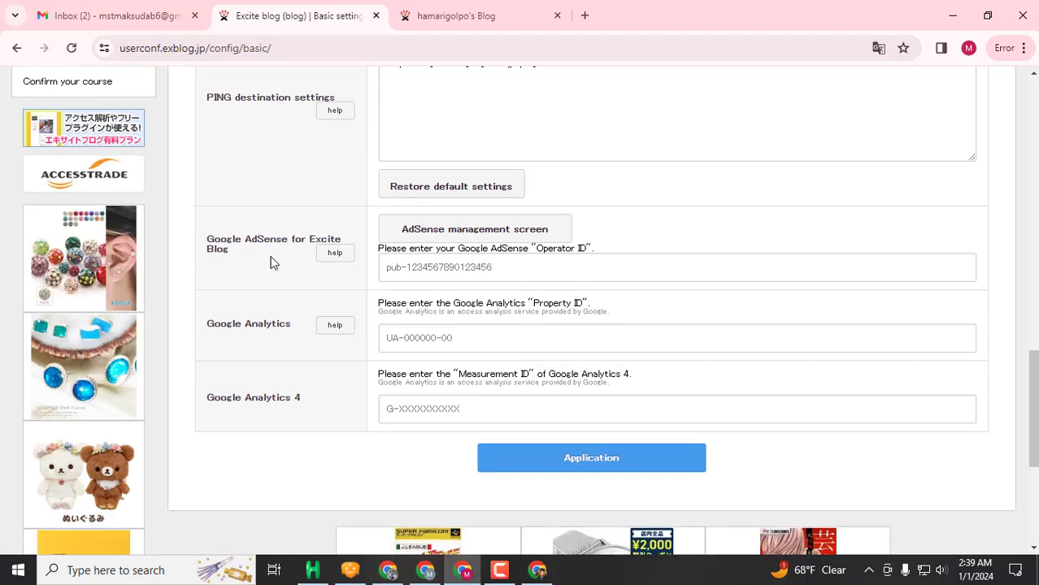
scroll(261, 272, down, 1)
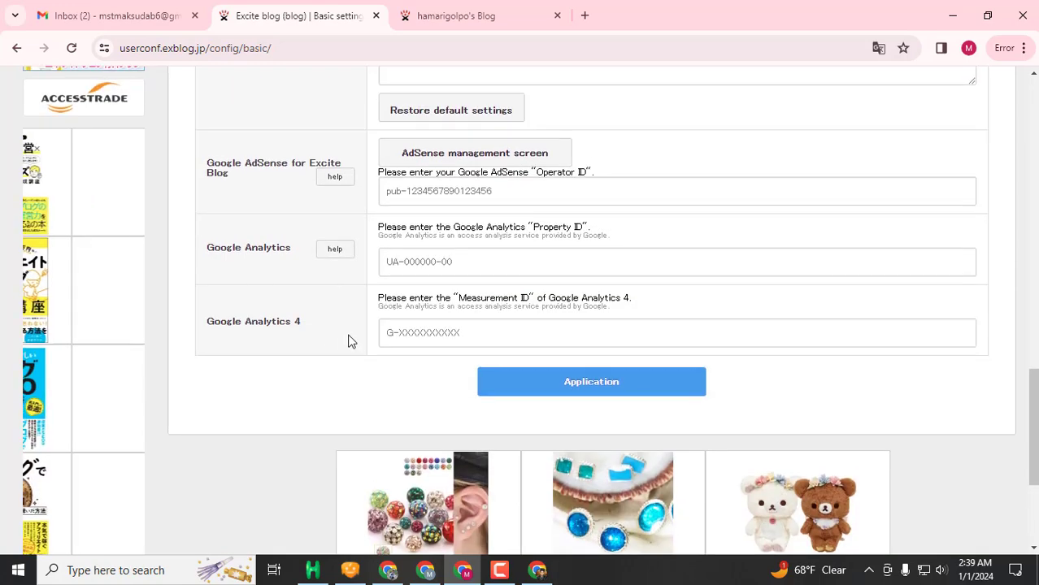
scroll(314, 369, up, 2)
scroll(314, 375, down, 2)
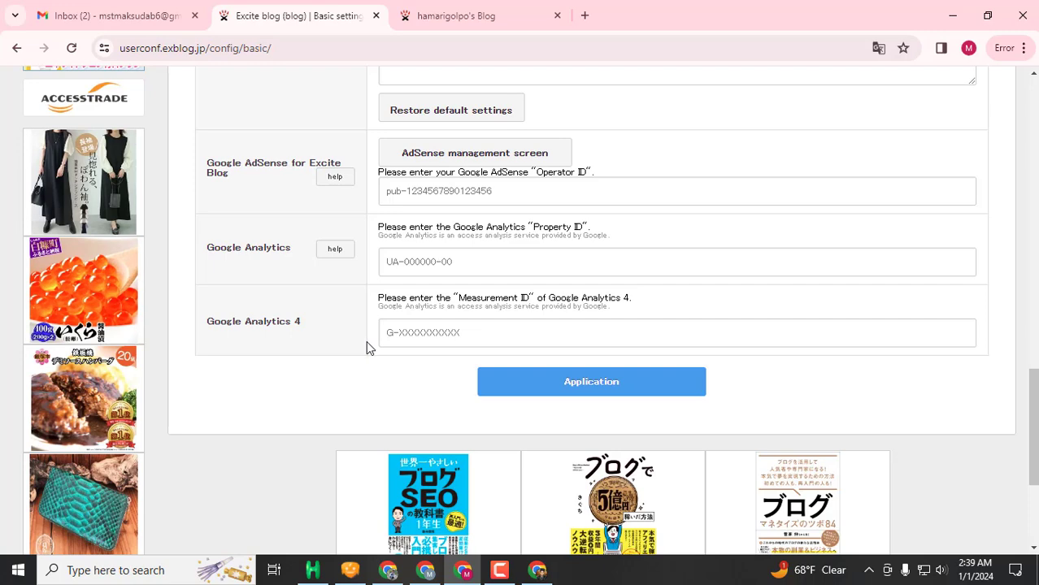
Step: Recheck the basic configuration from the blog appearance options down to the Google AdSense for Excite Blog setting
scroll(362, 325, up, 4)
scroll(363, 324, up, 2)
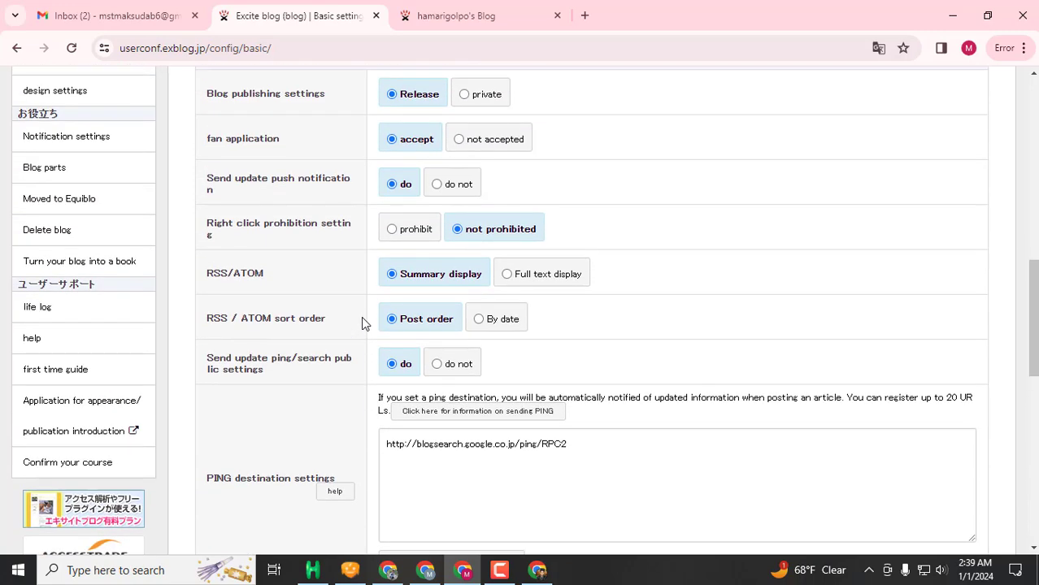
scroll(317, 346, up, 9)
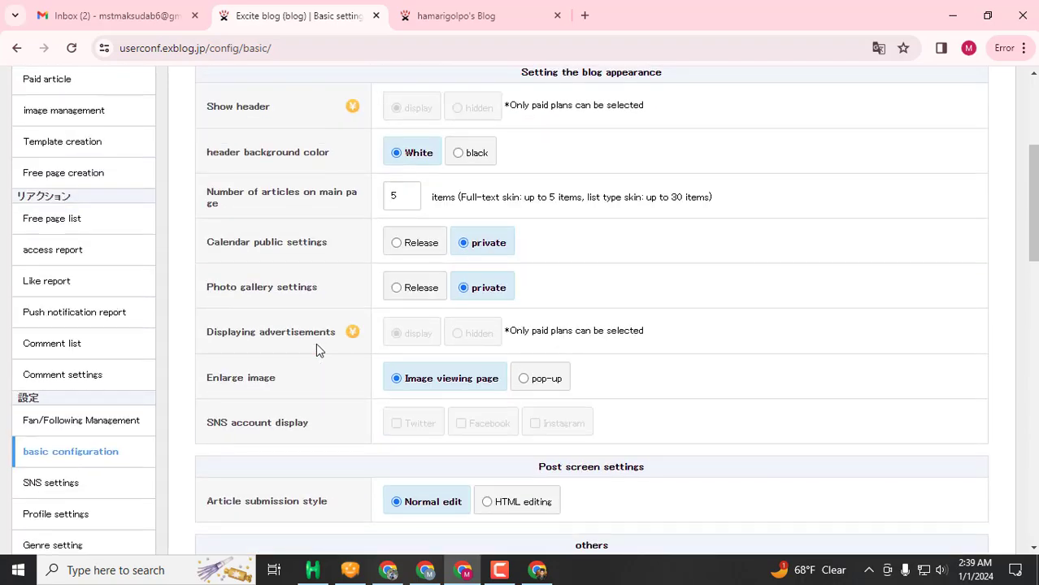
scroll(299, 352, down, 14)
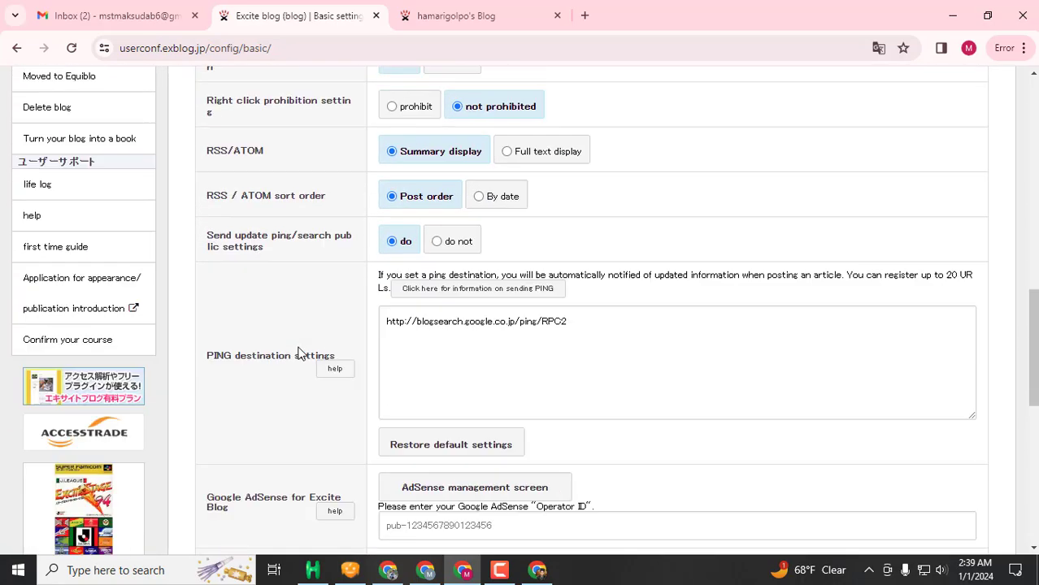
scroll(281, 357, down, 2)
scroll(274, 353, up, 2)
drag(208, 315, 274, 322)
click(276, 322)
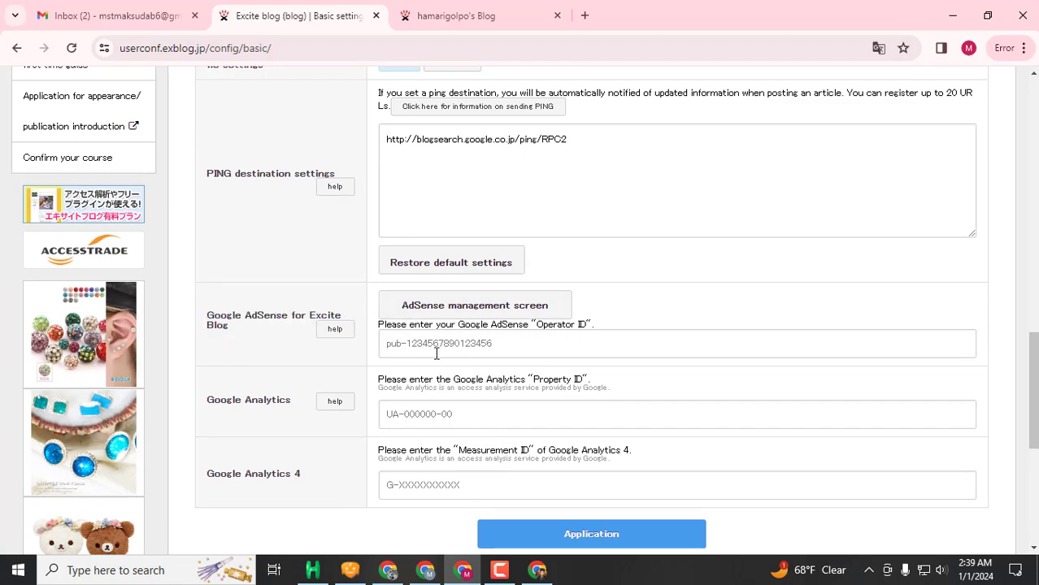
Step: Return from the basic configuration to My page and look over its report and article sections again
scroll(306, 366, up, 3)
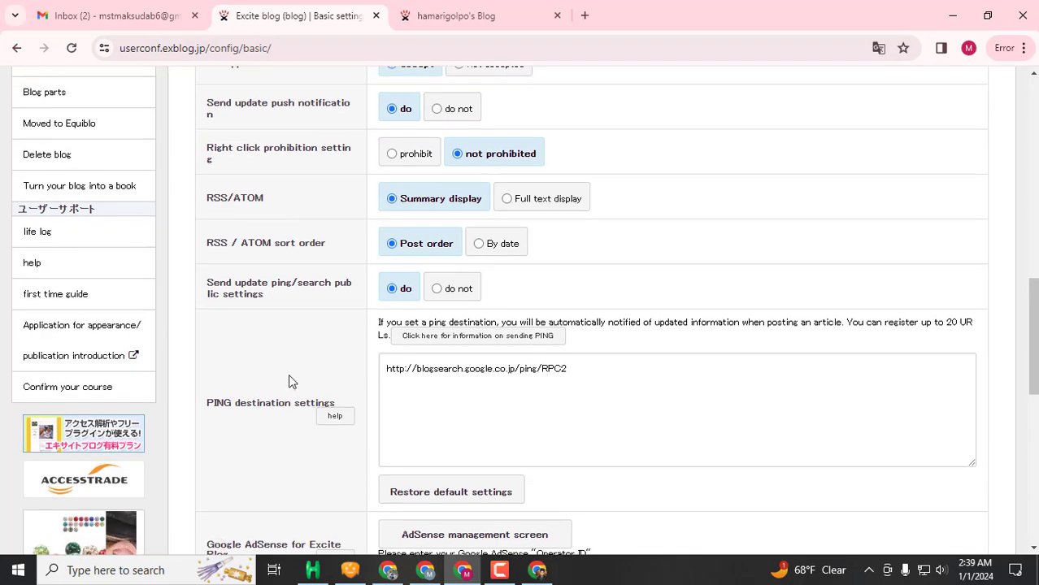
scroll(288, 374, up, 3)
scroll(291, 381, up, 8)
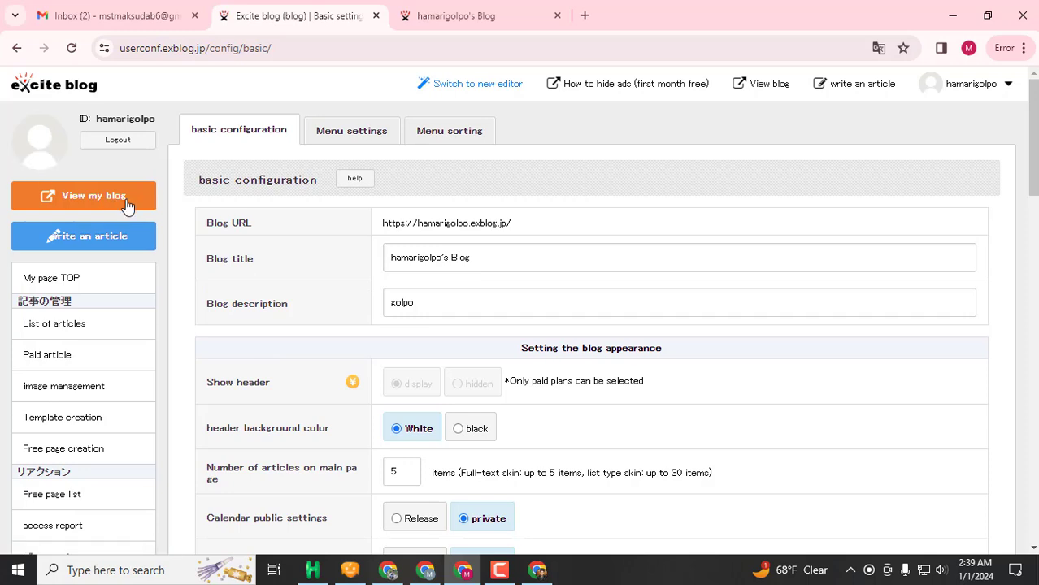
click(71, 280)
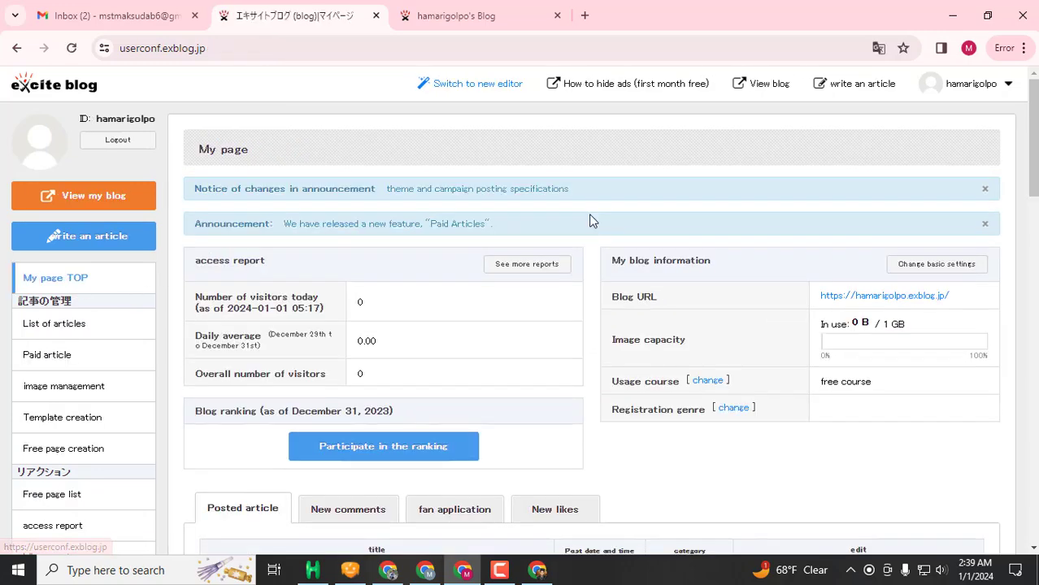
scroll(460, 332, down, 3)
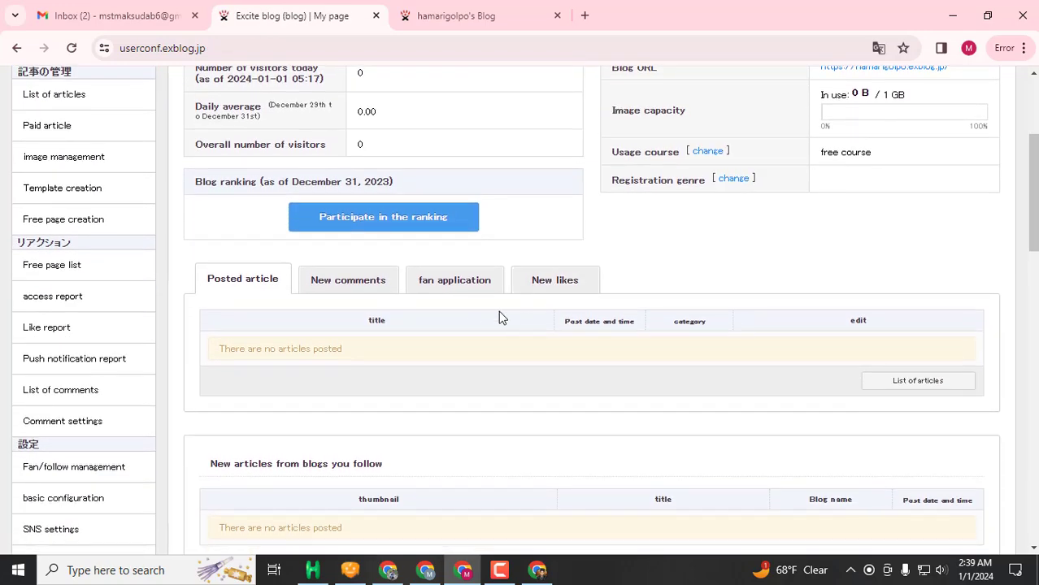
scroll(499, 317, down, 4)
scroll(560, 301, up, 4)
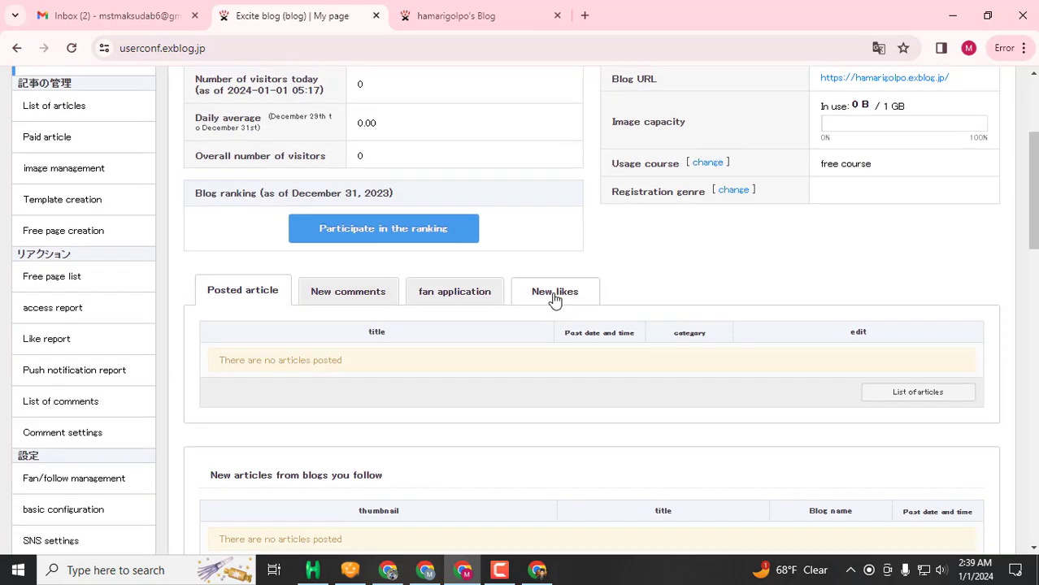
scroll(550, 301, up, 3)
scroll(536, 318, down, 4)
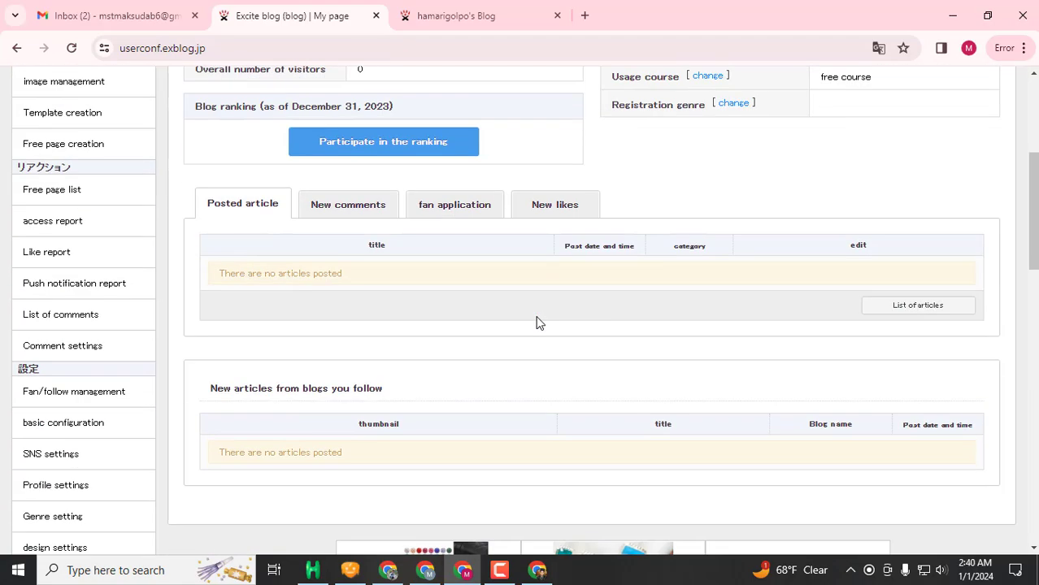
scroll(536, 320, up, 4)
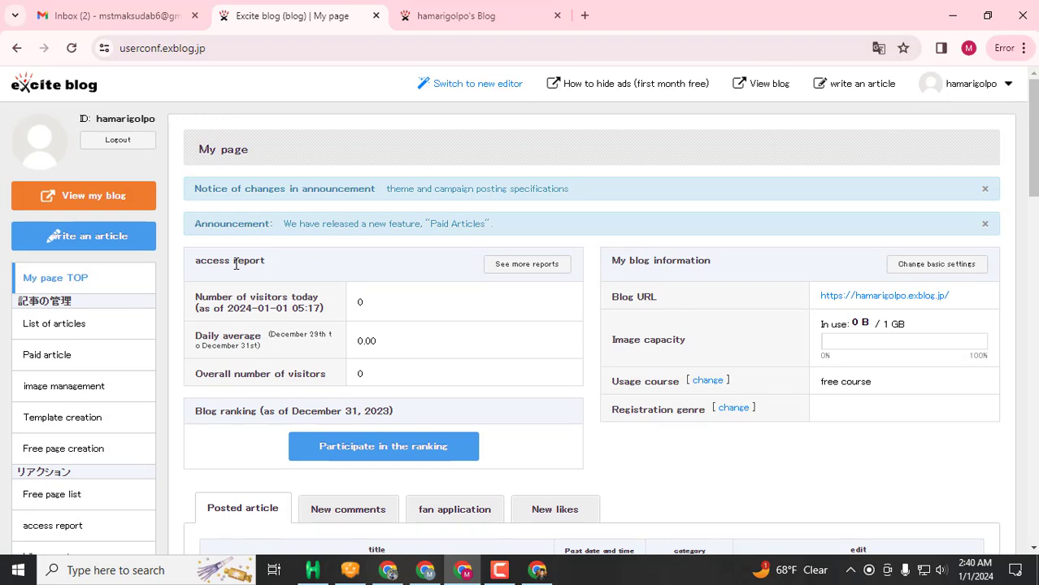
Step: Start a new blog article and look over its title, category, tag, body and post option fields
click(114, 244)
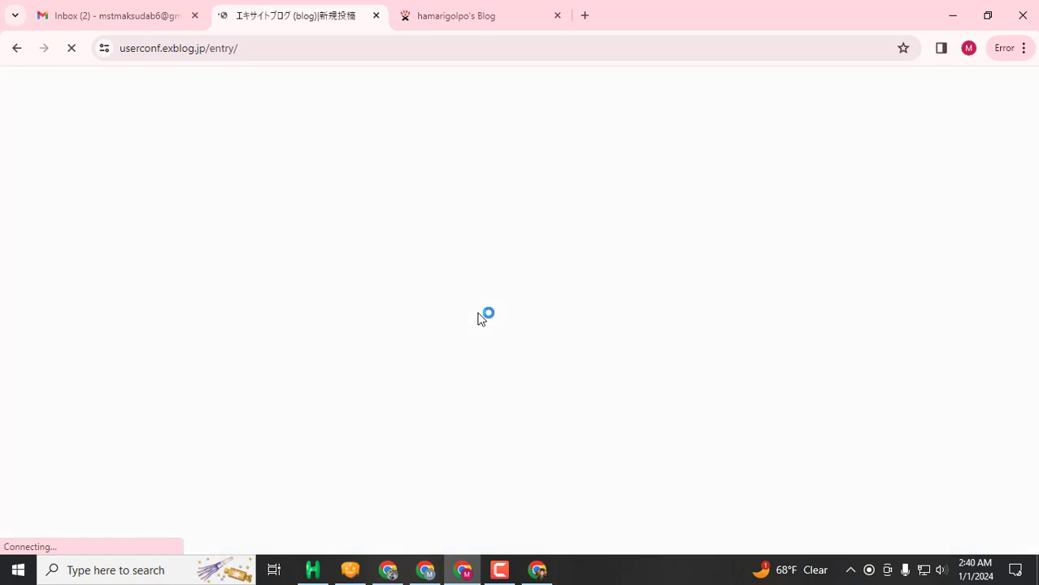
scroll(521, 285, down, 5)
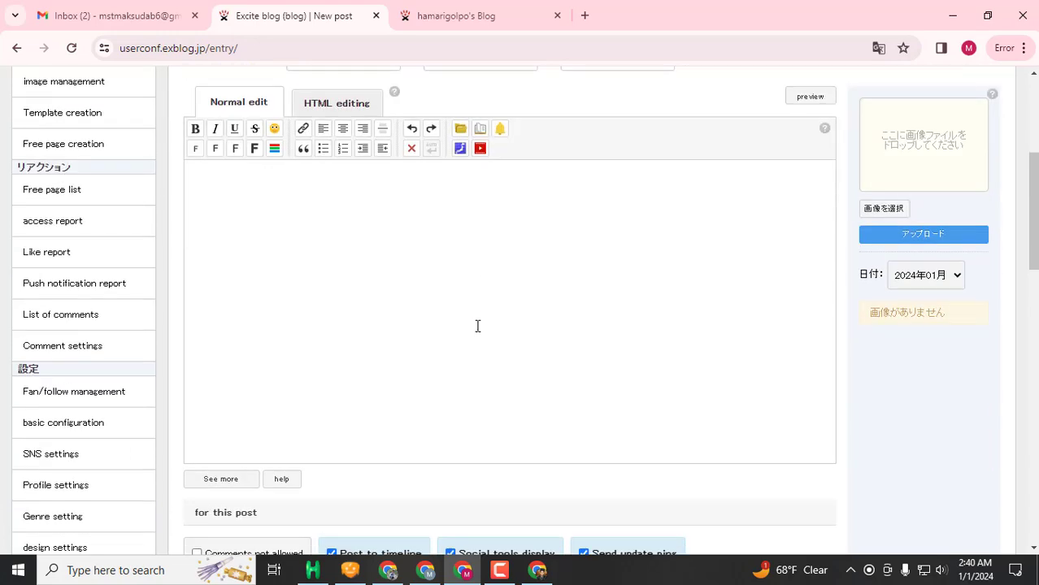
scroll(480, 332, down, 2)
scroll(512, 320, up, 5)
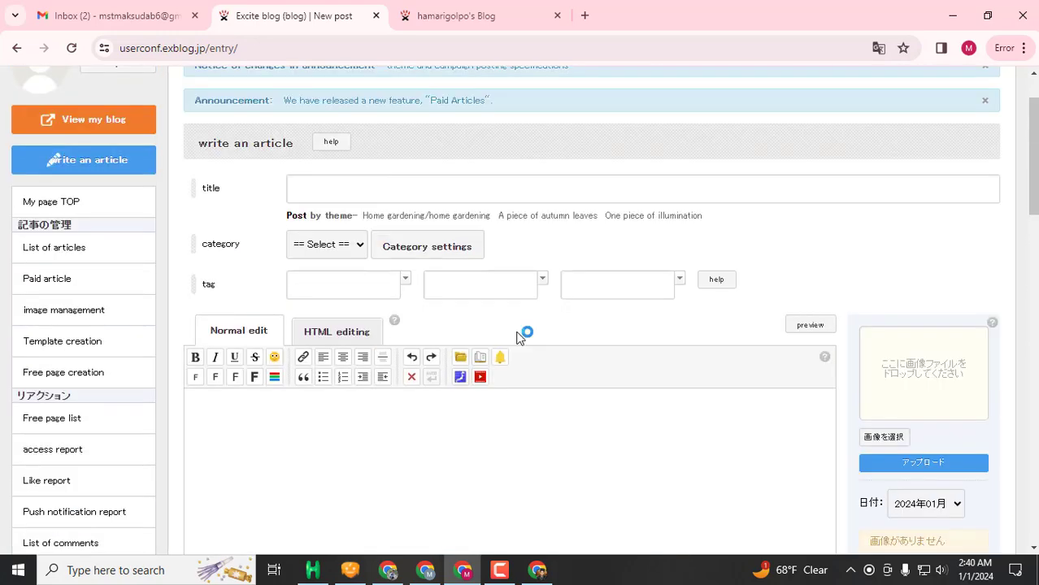
scroll(486, 324, down, 6)
scroll(508, 316, up, 4)
scroll(487, 320, down, 2)
scroll(506, 302, up, 1)
scroll(506, 302, up, 1)
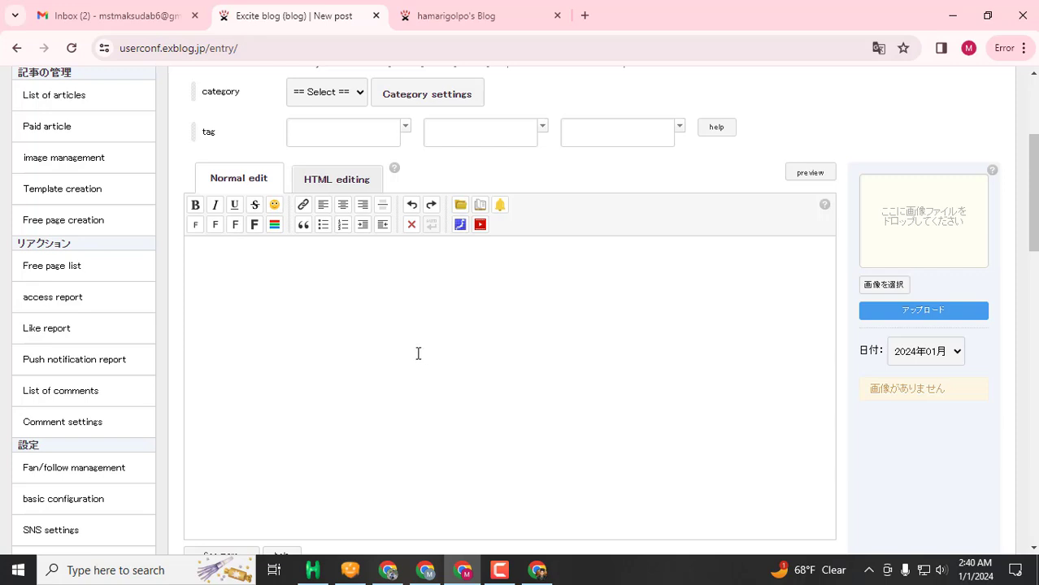
click(343, 328)
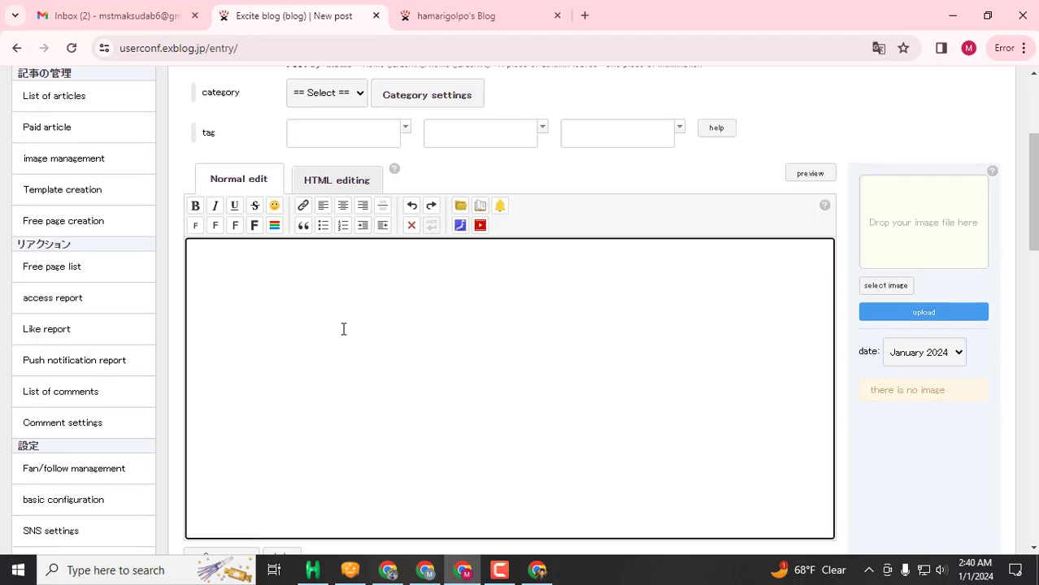
scroll(343, 328, up, 2)
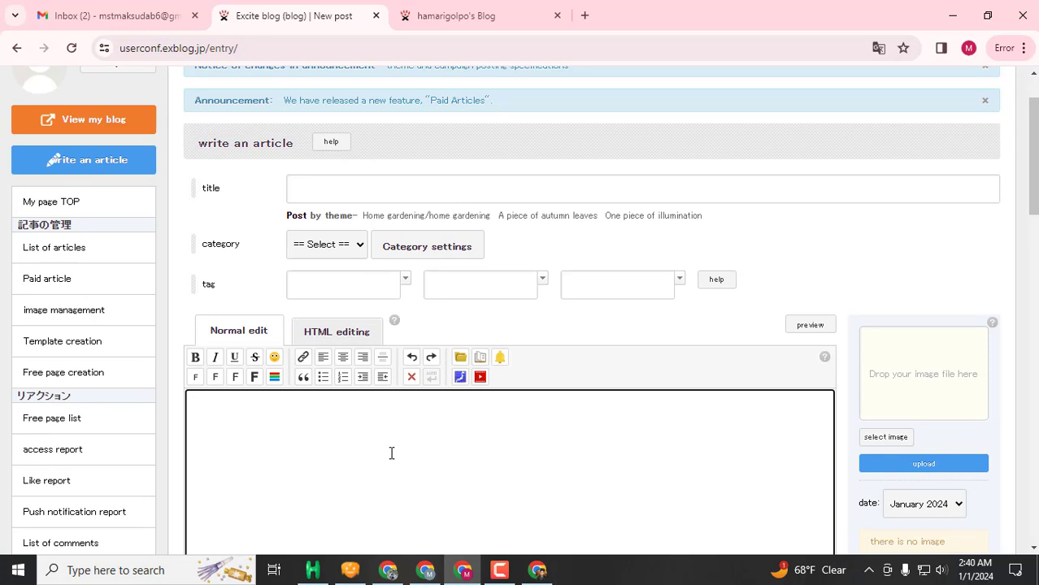
Step: Find the story page valobashar-golpo-kotha.html on bangla-talkies.blogspot.com in a new browser tab
click(584, 16)
click(416, 48)
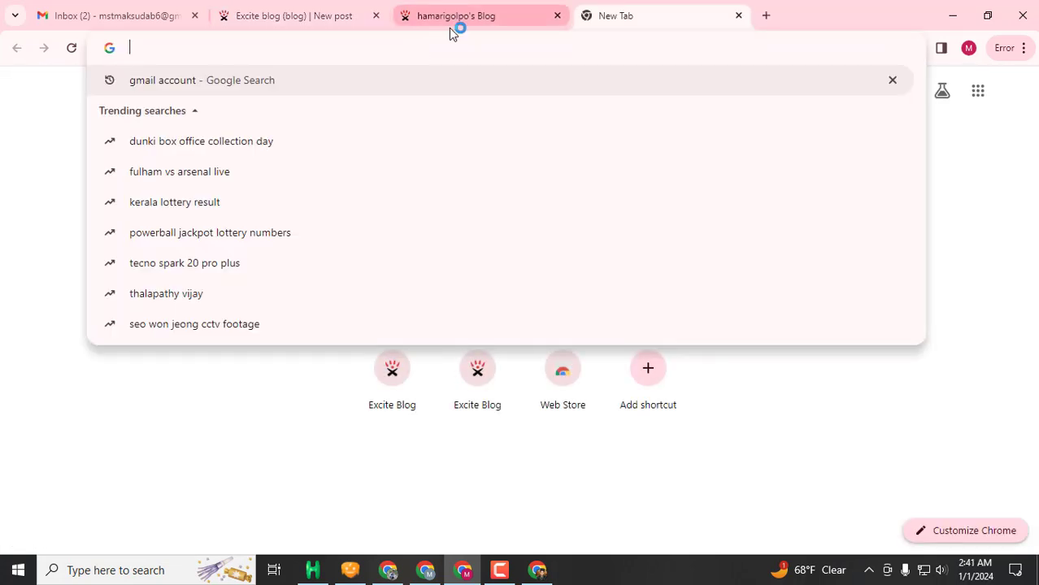
mouse_move(449, 28)
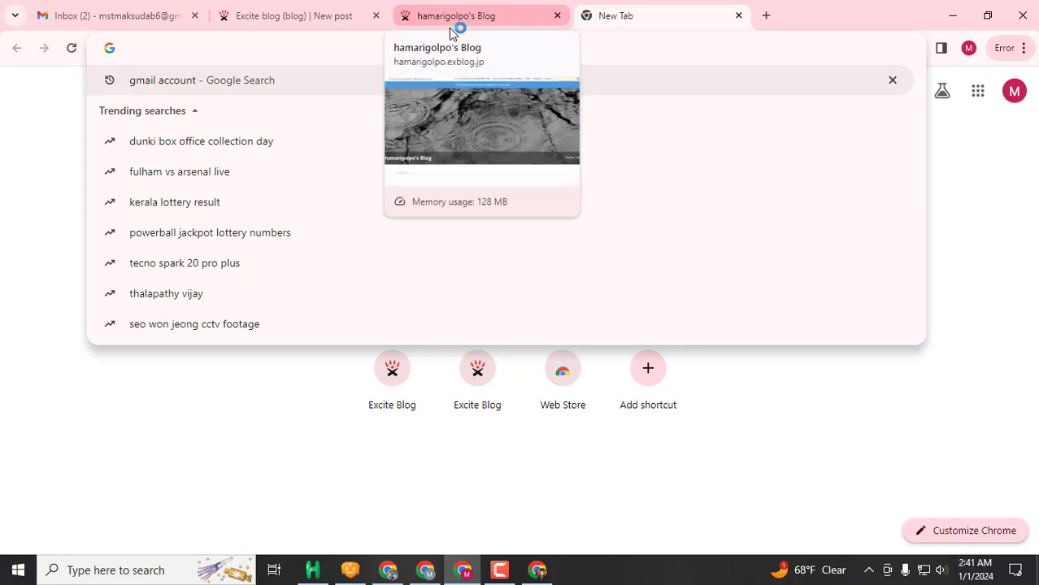
text(golpo-kotha.html)
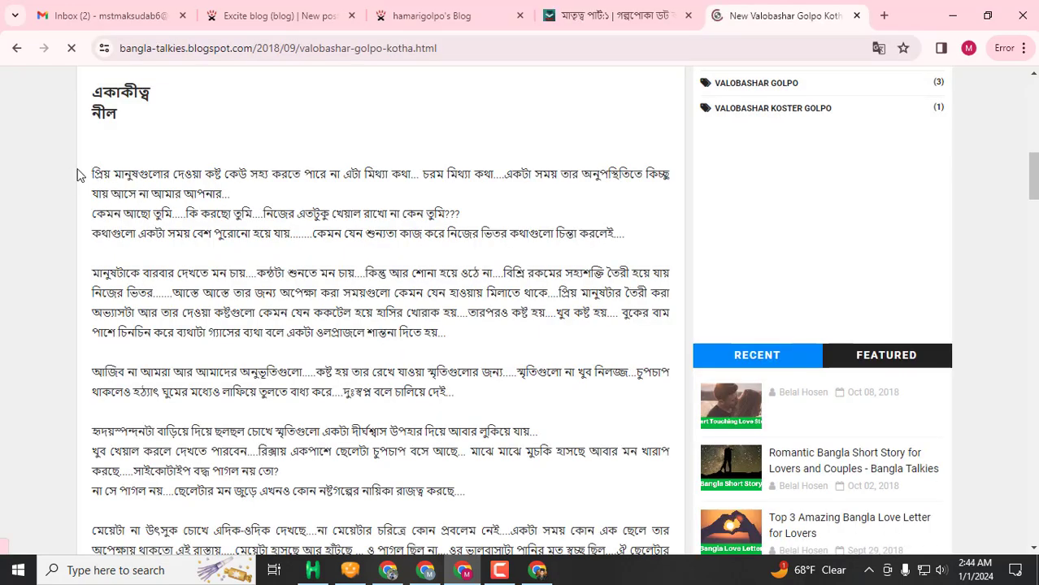
Step: Copy the Bengali story text from the first paragraph under "একাকীত্ব" through the page's closing line
drag(91, 173, 285, 312)
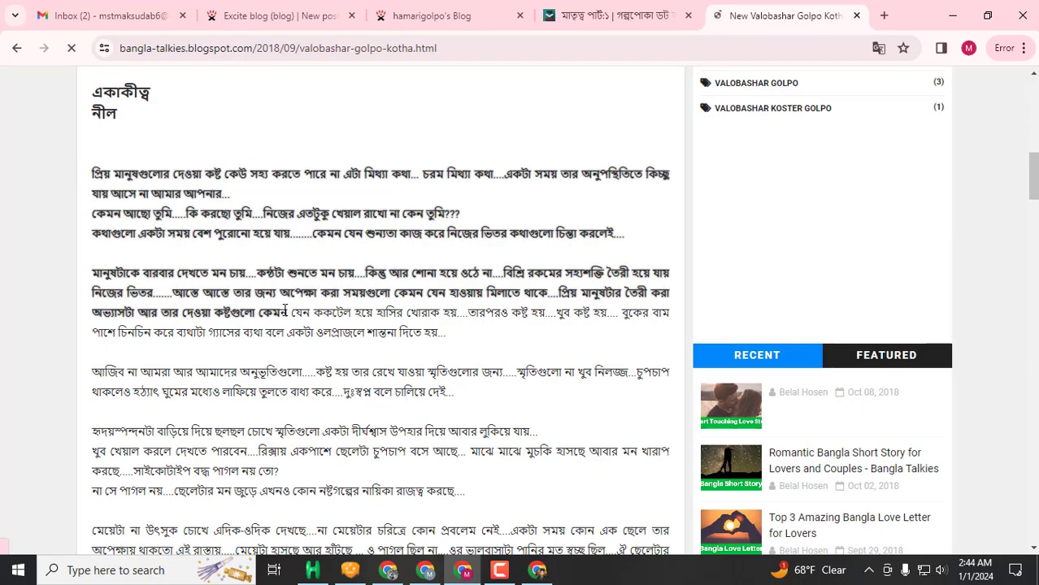
scroll(285, 312, down, 8)
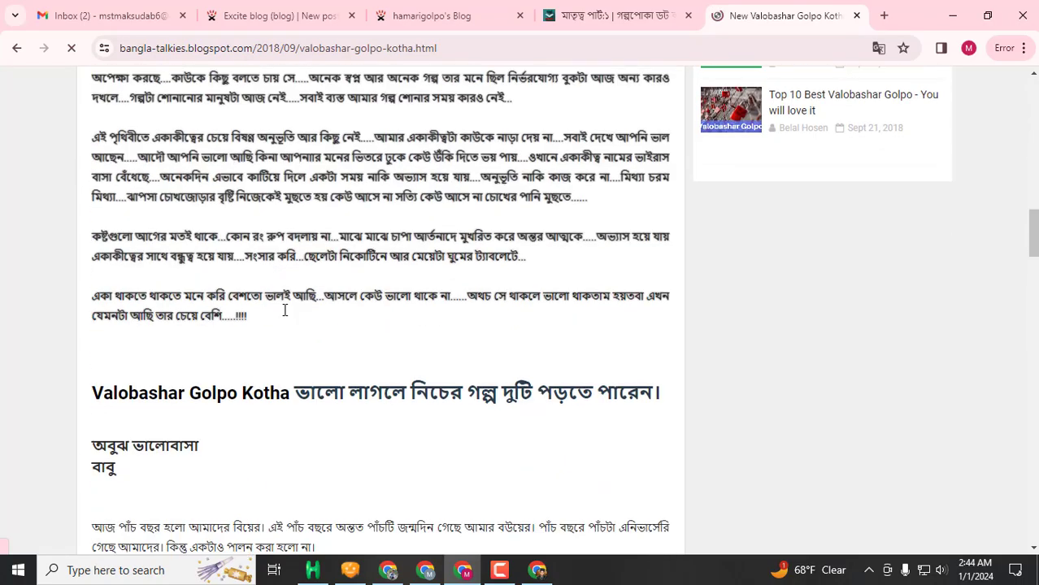
scroll(284, 312, down, 5)
scroll(284, 312, down, 7)
scroll(285, 312, down, 1)
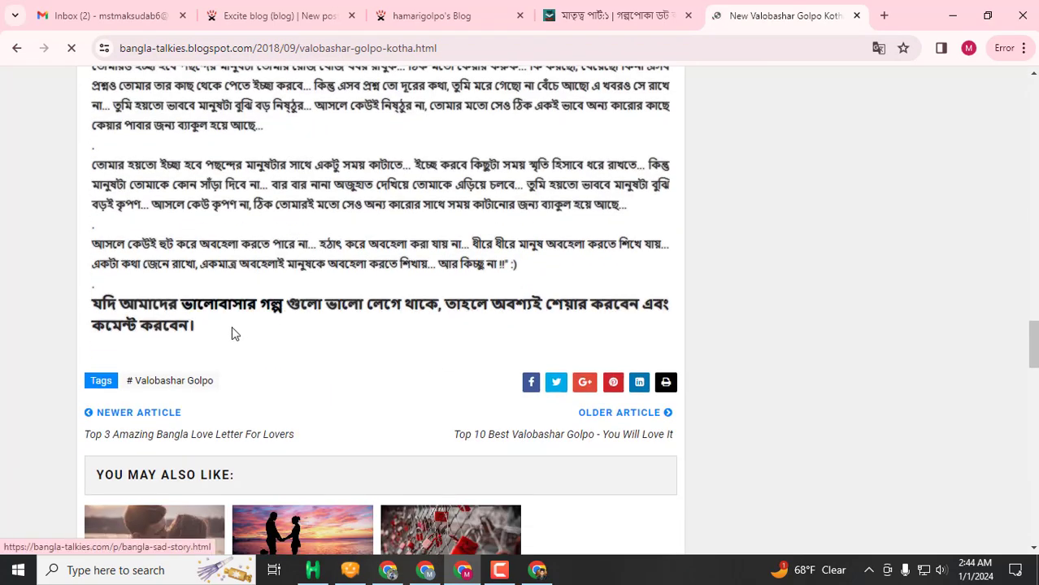
right_click(262, 235)
click(289, 258)
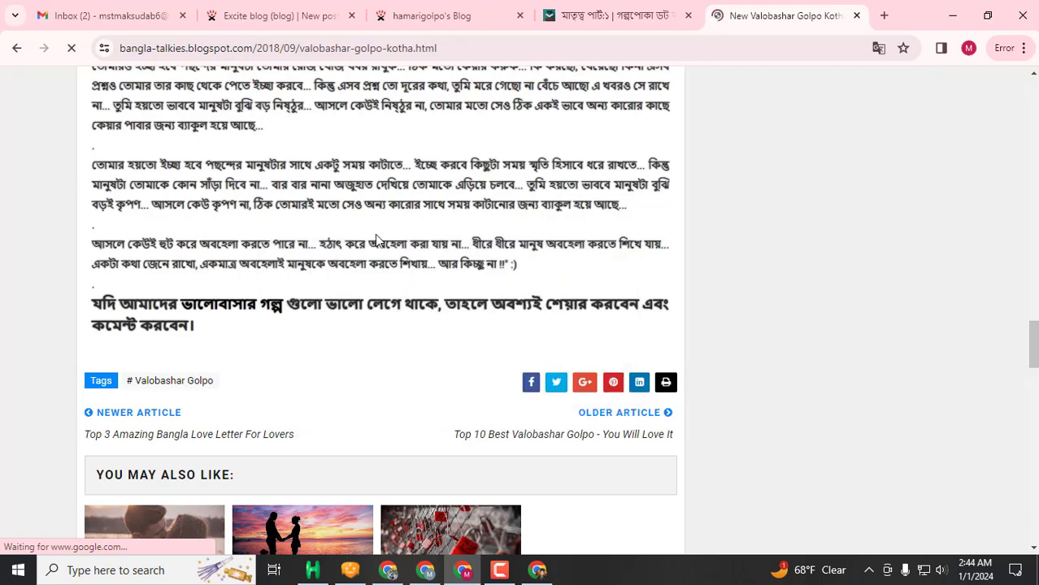
scroll(383, 244, up, 4)
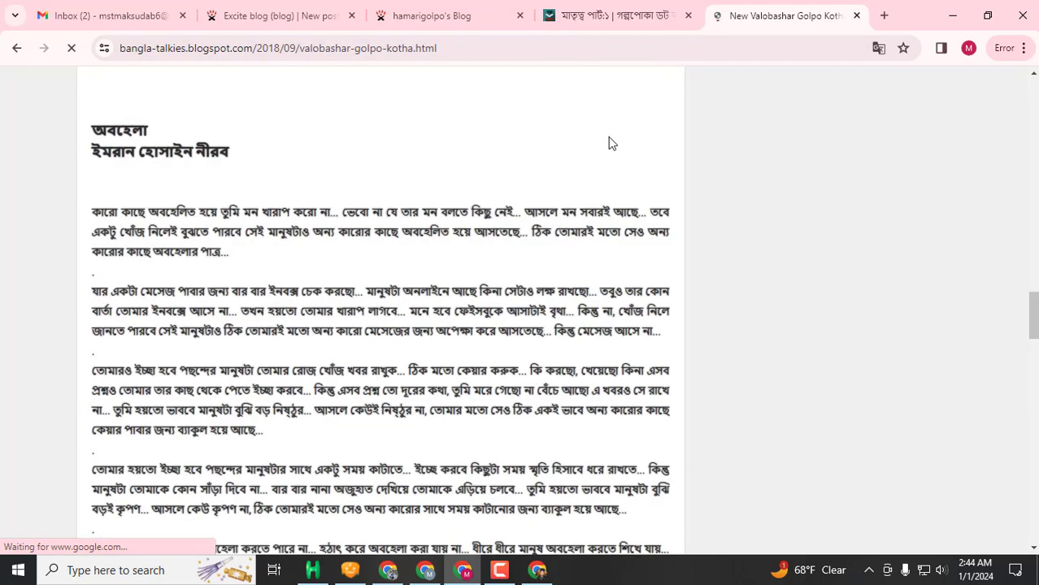
Step: Search for chatgpt in a new browser tab and open the ChatGPT site
click(884, 16)
click(377, 47)
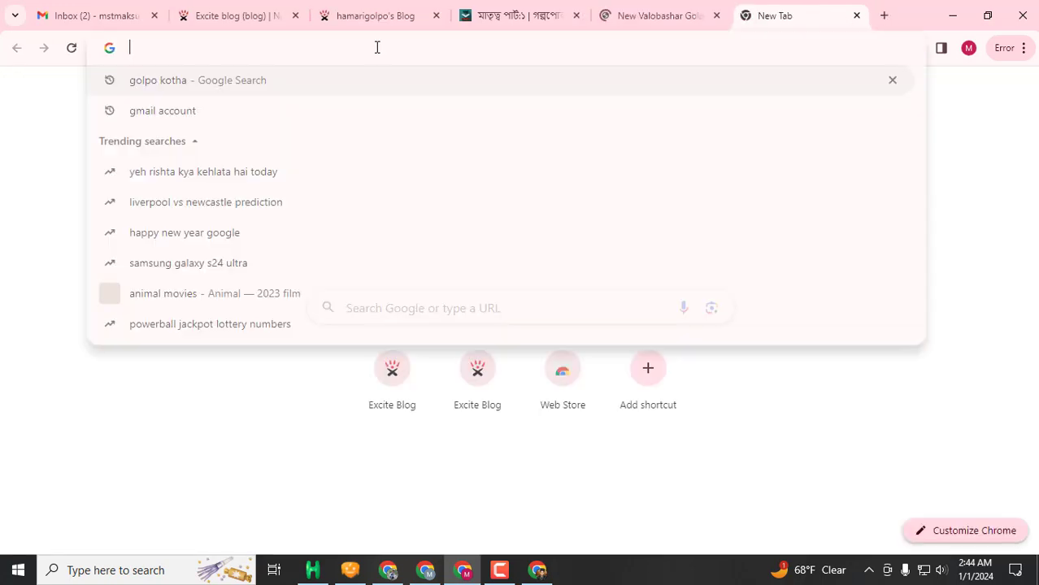
text(chatgpt)
key(Return)
click(171, 300)
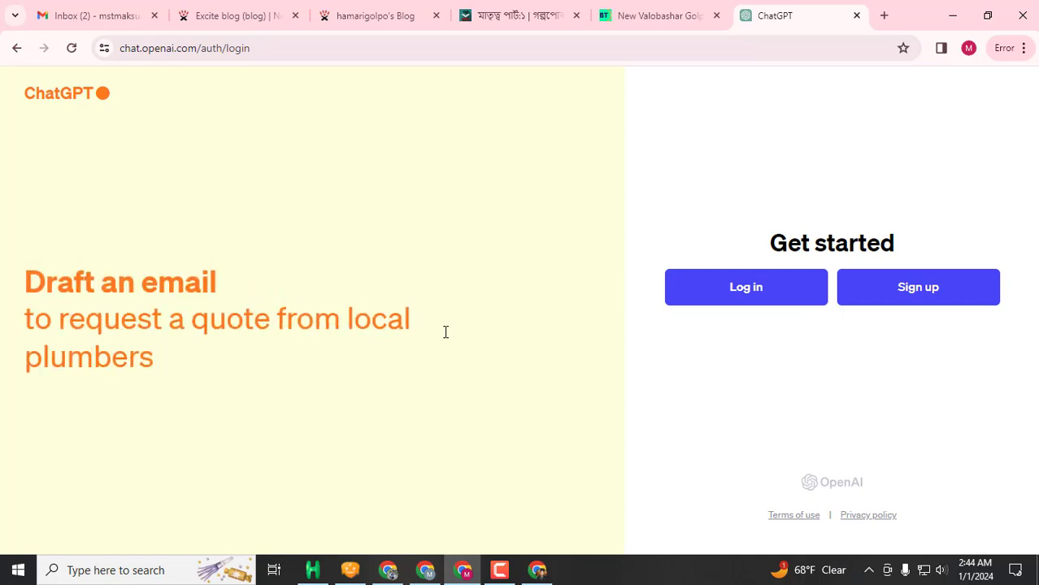
Step: Sign in to ChatGPT by continuing with the existing Google account
click(741, 300)
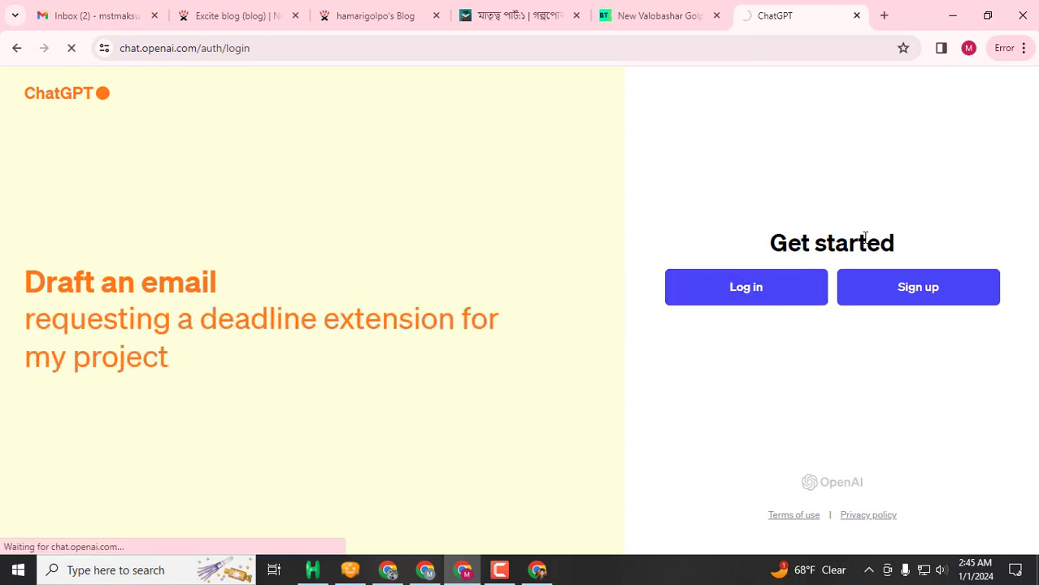
scroll(506, 353, down, 2)
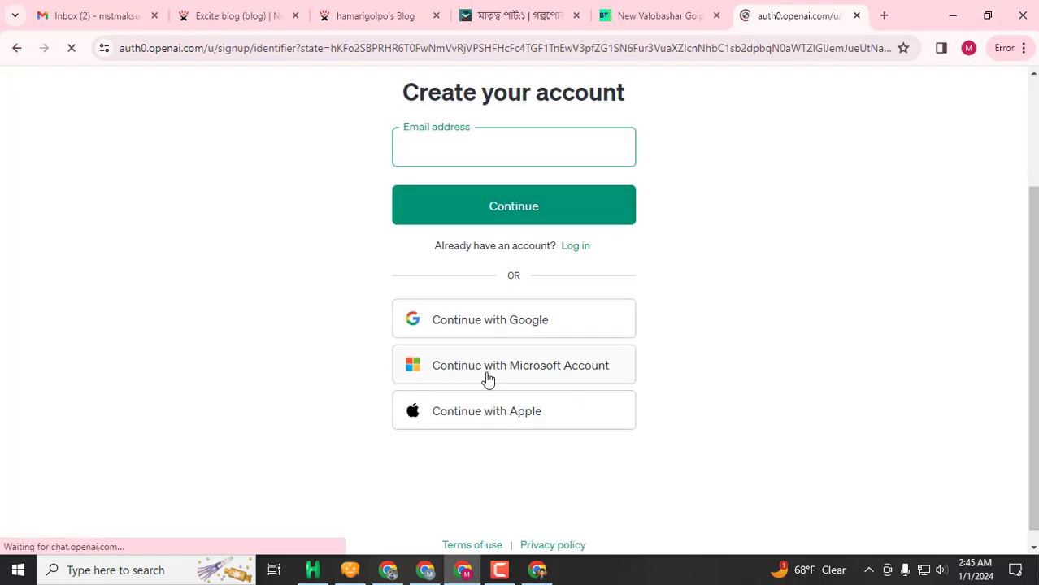
click(513, 329)
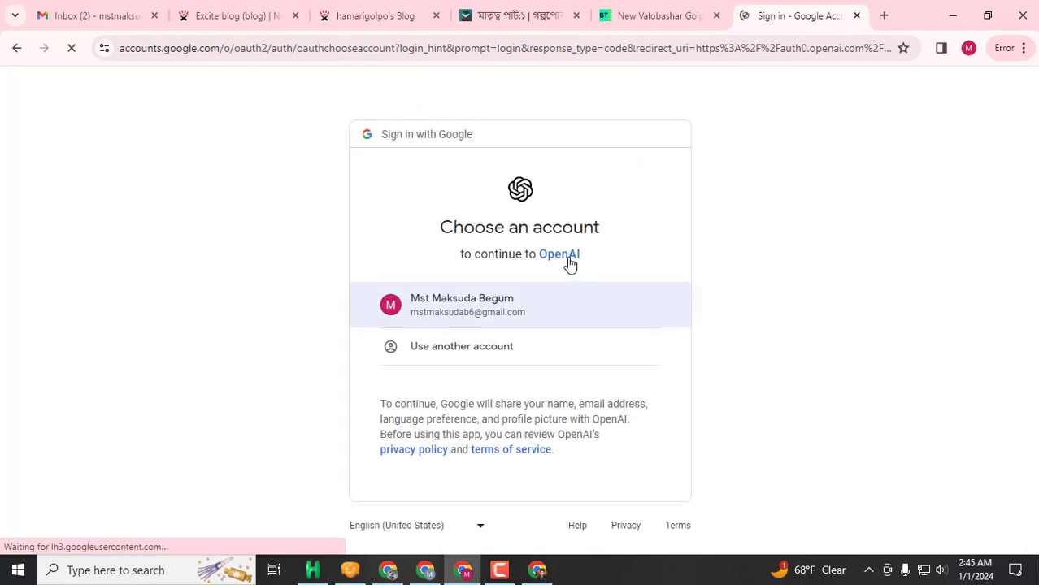
click(411, 313)
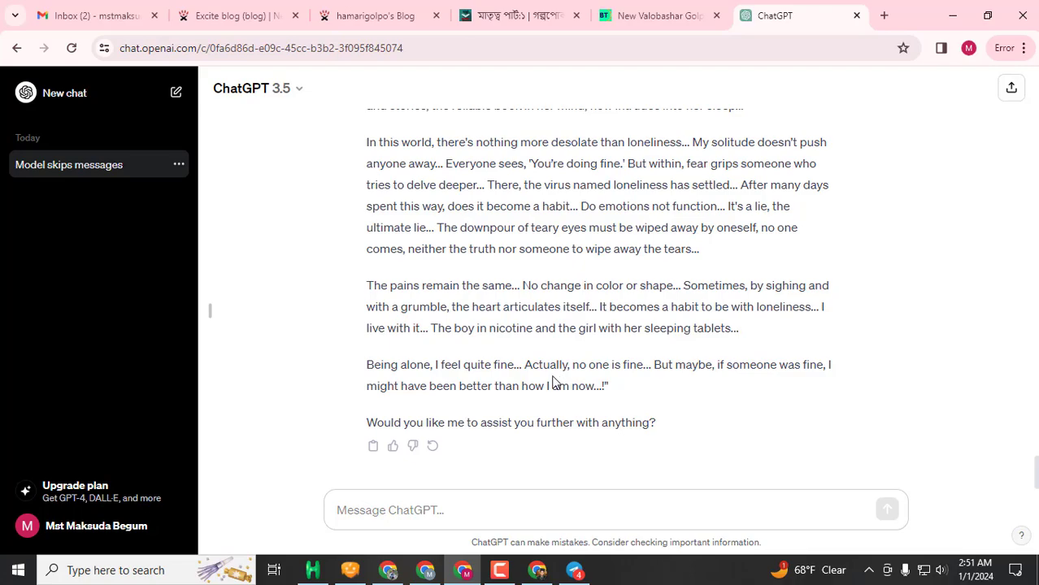
Step: Examine the Bengali story prompt "convert to english language" and the English translation in the ChatGPT conversation
scroll(553, 378, up, 15)
scroll(556, 340, down, 8)
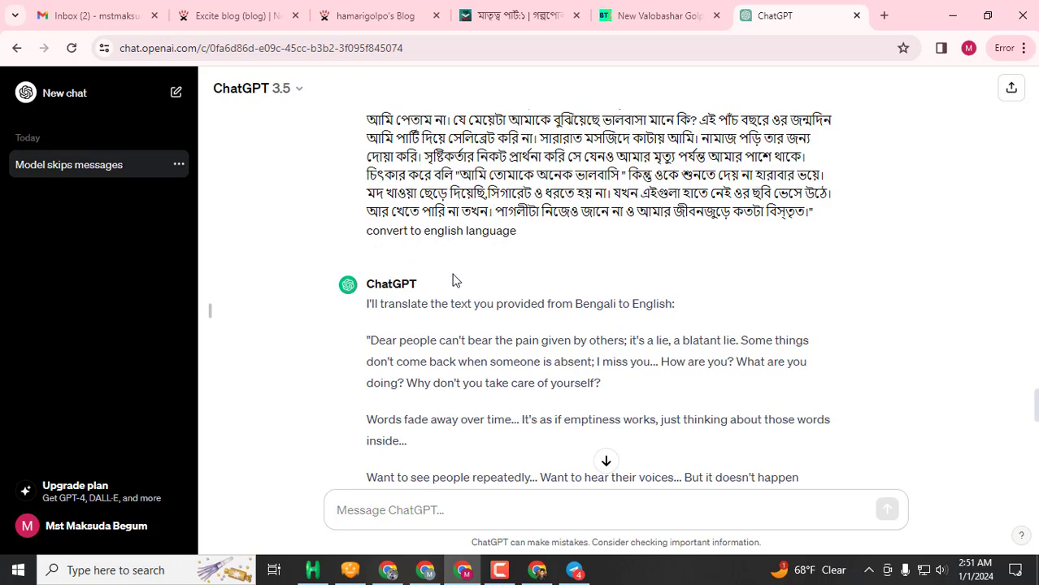
scroll(422, 242, down, 1)
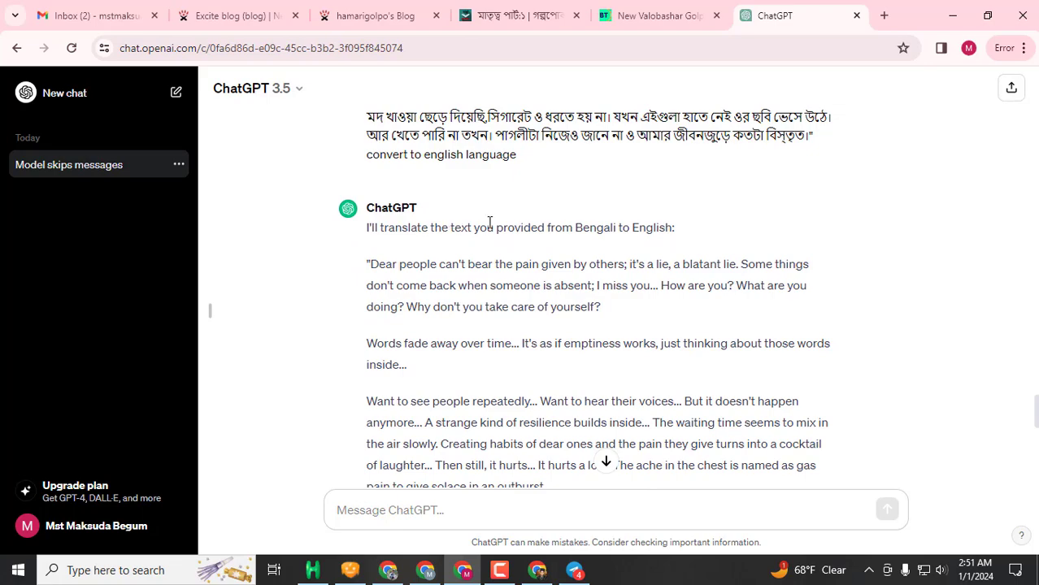
scroll(457, 220, up, 2)
scroll(313, 130, down, 5)
scroll(392, 217, up, 1)
scroll(382, 221, up, 1)
scroll(498, 283, down, 5)
scroll(514, 284, down, 4)
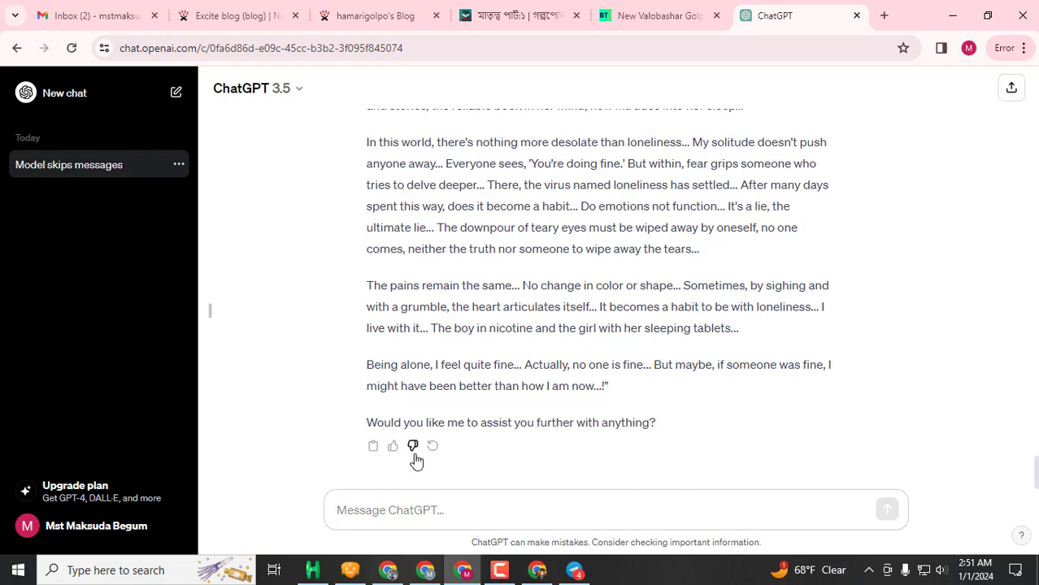
Step: Copy ChatGPT's English translation and paste it into the body of the new Excite blog article
click(372, 447)
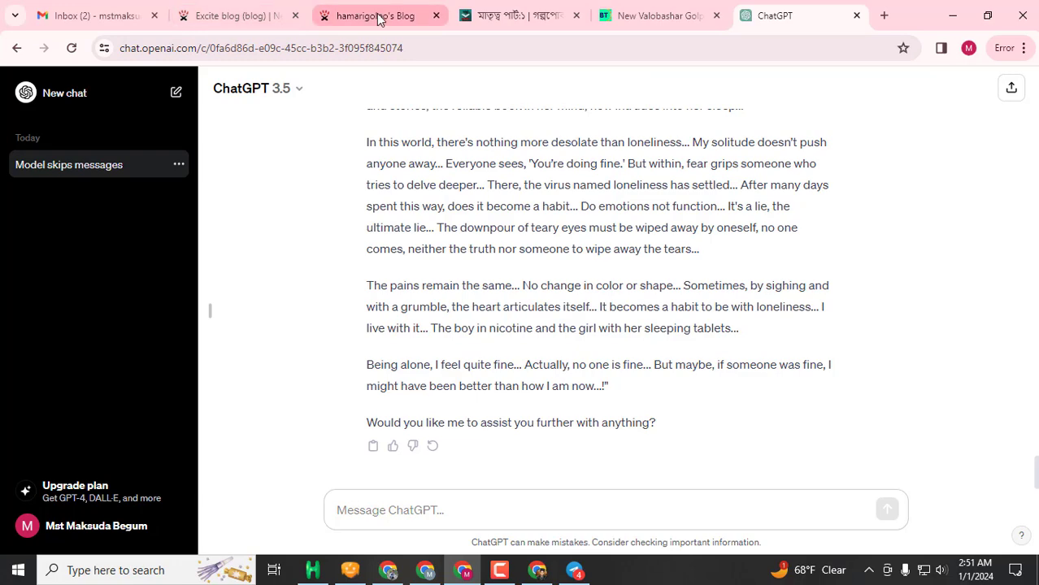
click(204, 19)
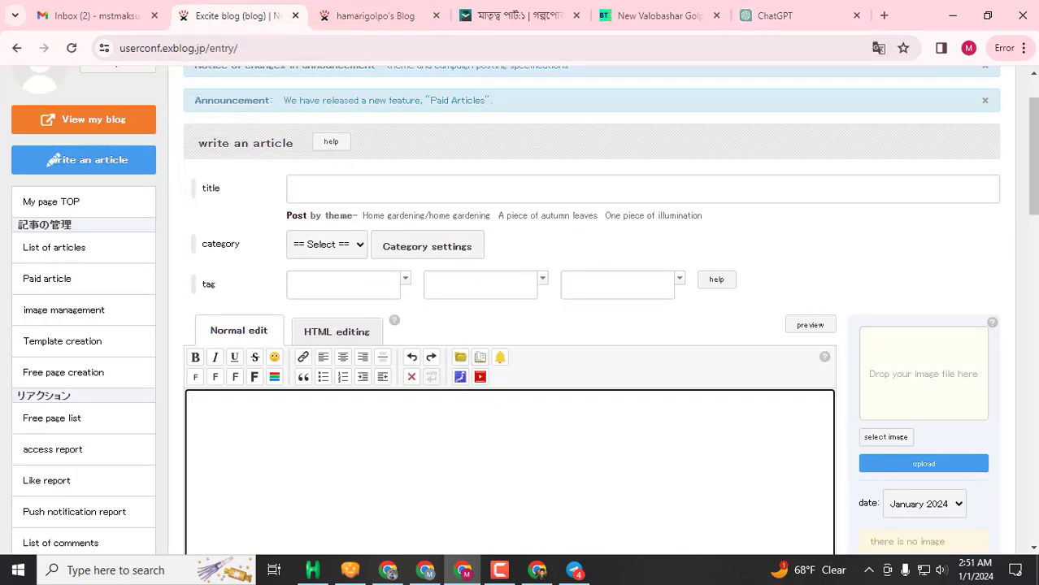
scroll(321, 426, down, 1)
click(299, 361)
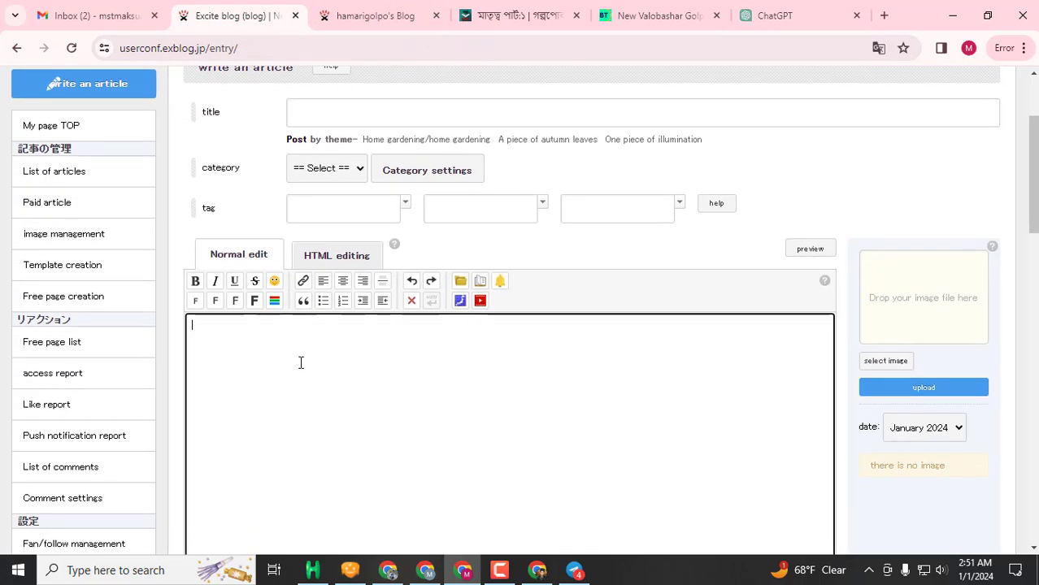
key(ctrl+v)
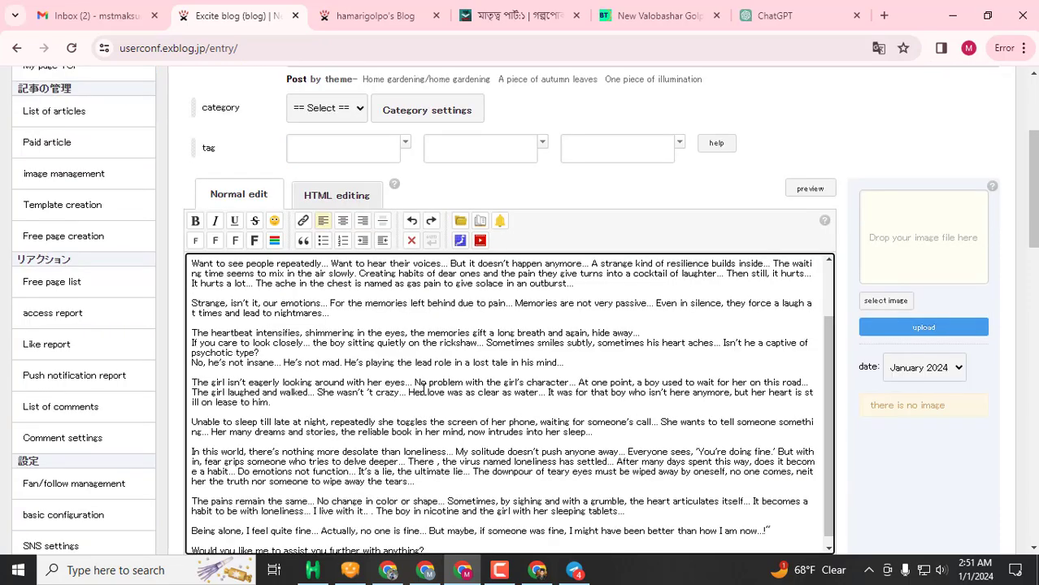
Step: Delete the introductory line "I'll translate the text you provided from Bengali to English:" from the article body
scroll(426, 410, up, 5)
scroll(426, 413, up, 3)
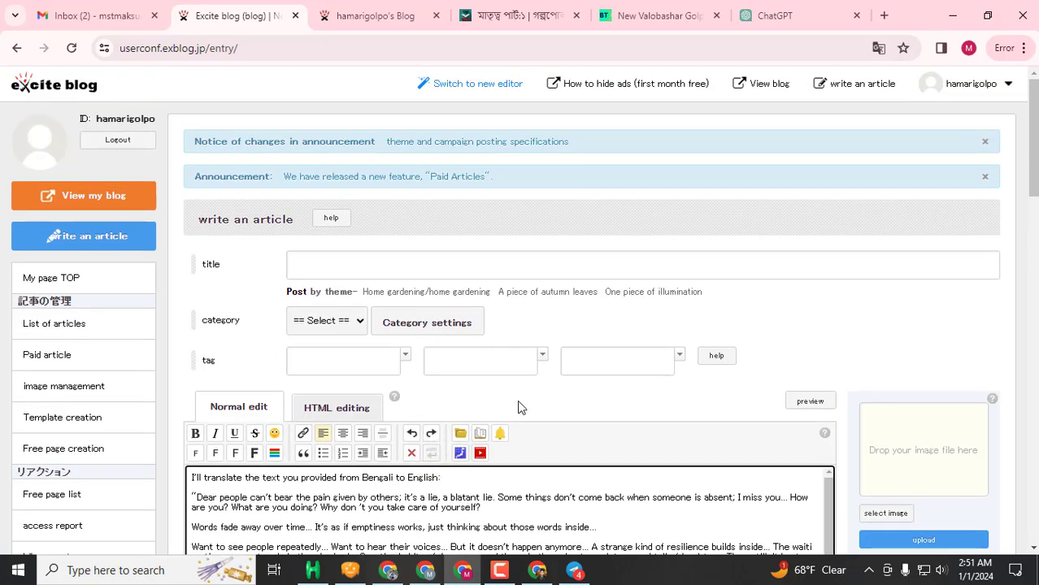
scroll(517, 406, down, 1)
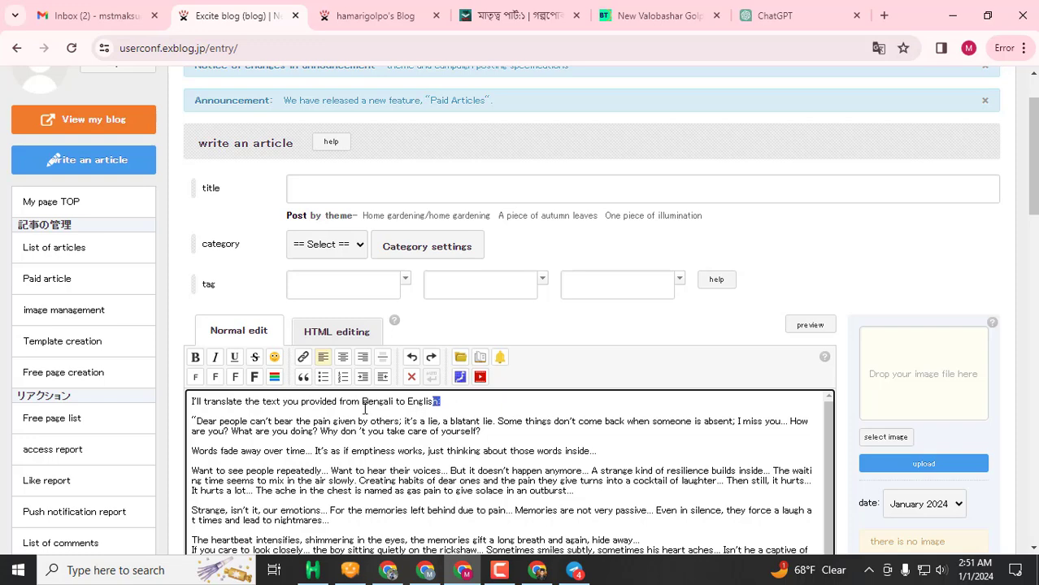
drag(193, 415, 191, 402)
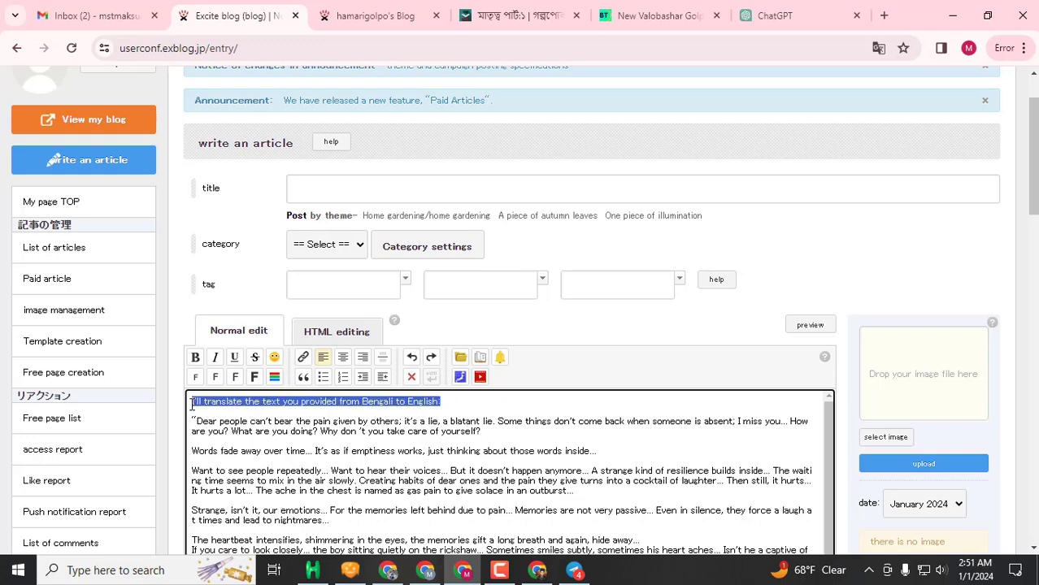
key(BackSpace)
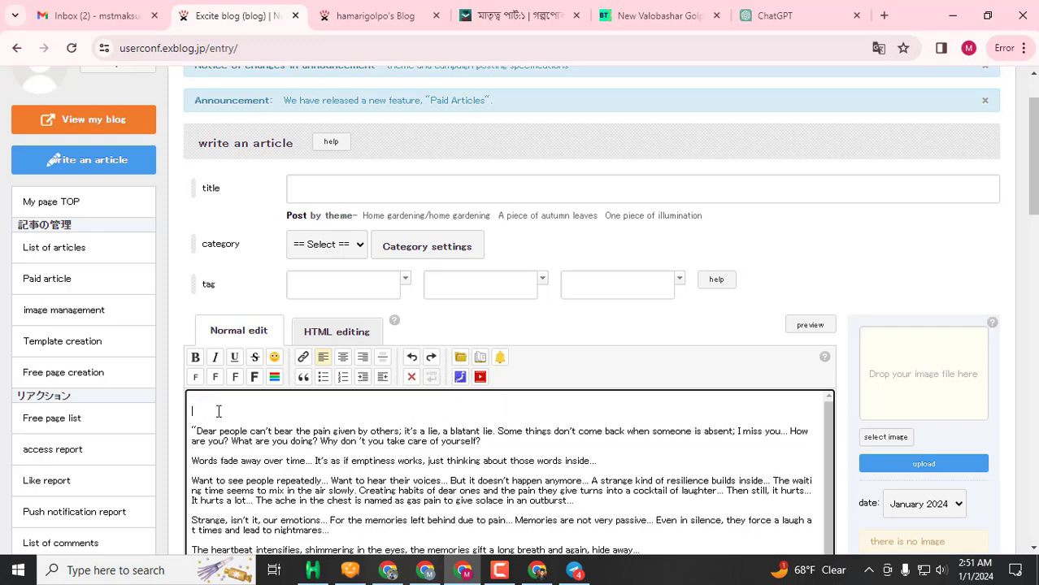
key(BackSpace)
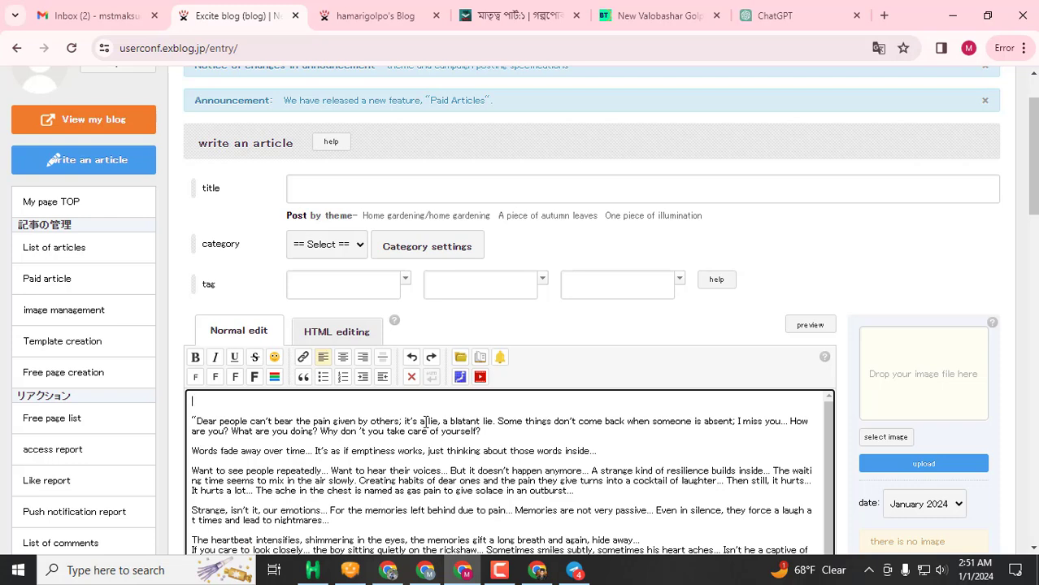
Step: Fill in the article's title "Loneliness the blue", category "golpo", and tags "Loneliness the blue" and "golpo"
click(354, 187)
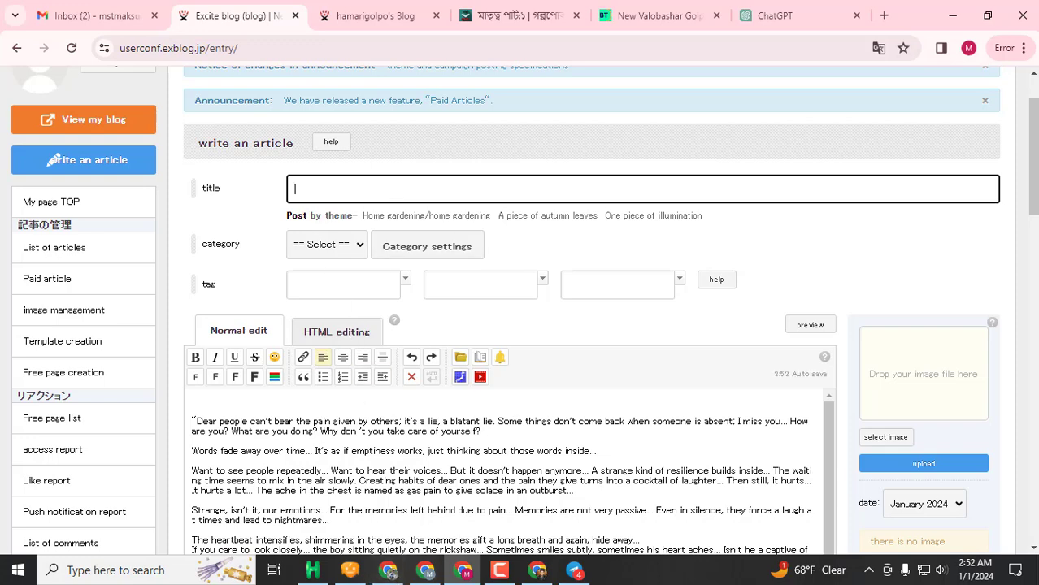
scroll(342, 480, down, 3)
scroll(342, 480, up, 5)
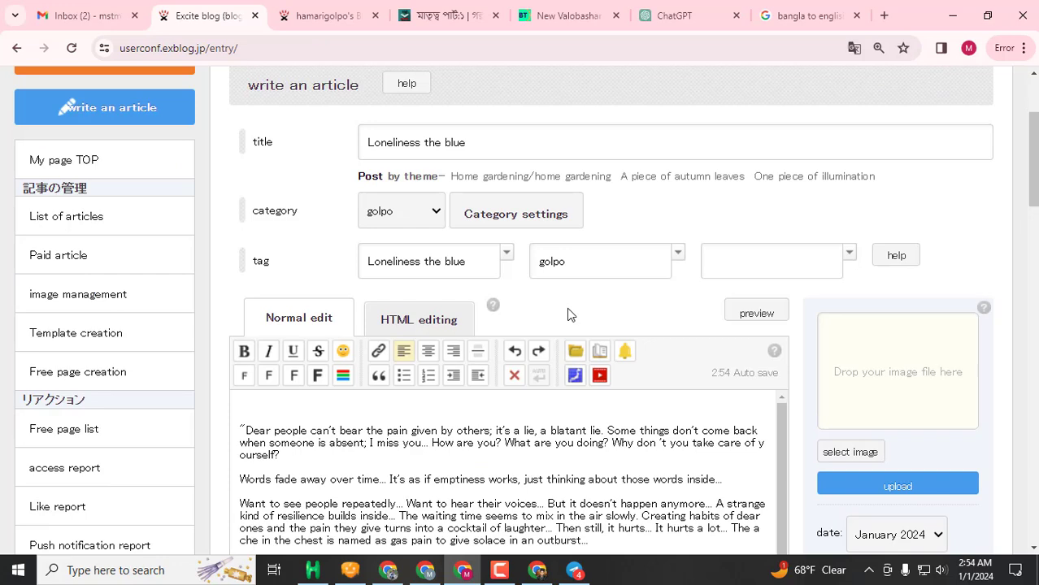
scroll(570, 313, up, 1)
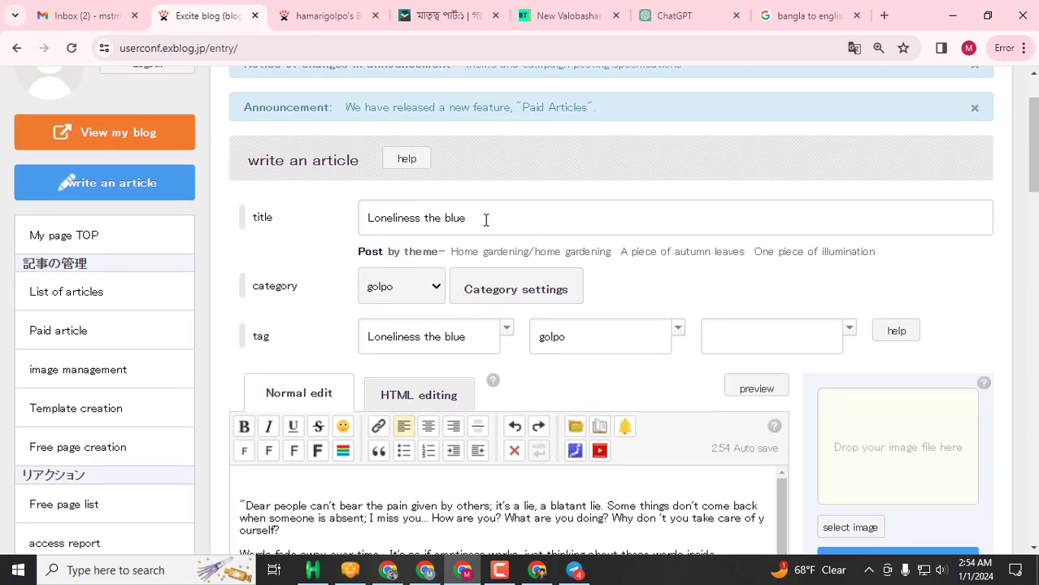
Step: Review the article's title, category, tags and translated body text from beginning to end
scroll(433, 235, down, 1)
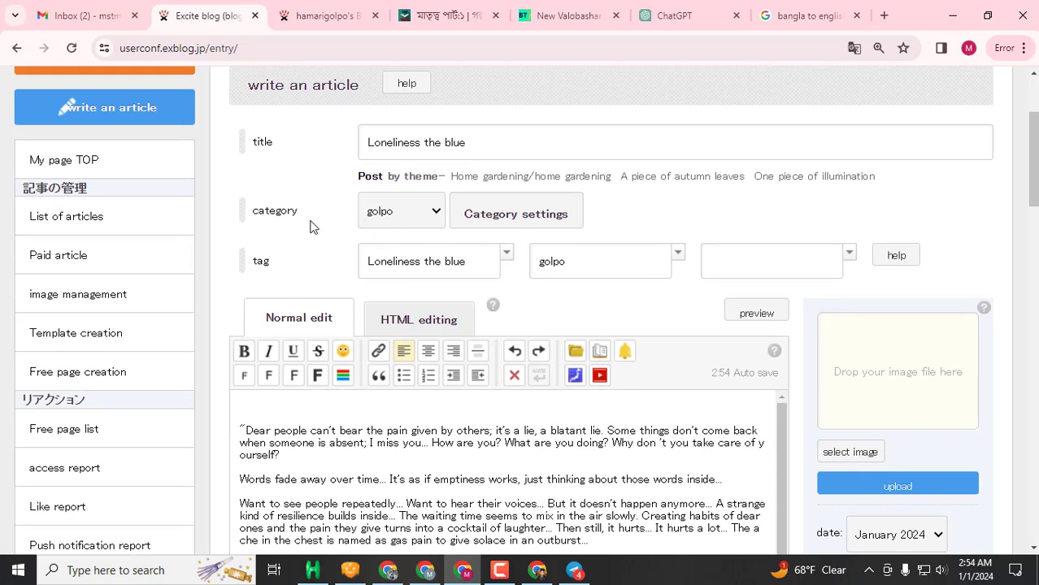
scroll(409, 233, down, 1)
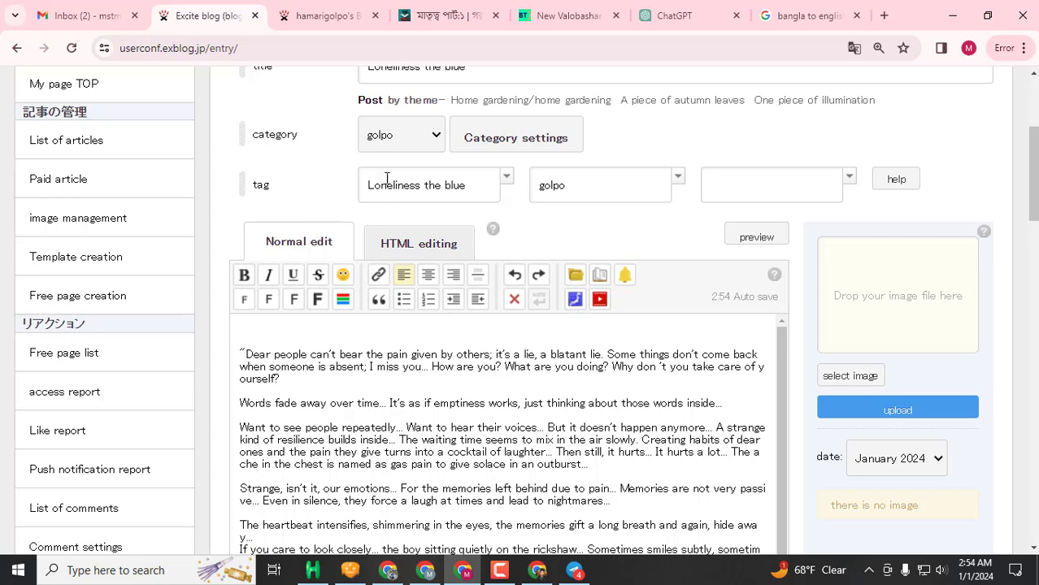
scroll(431, 236, up, 1)
scroll(553, 268, down, 1)
scroll(678, 248, down, 1)
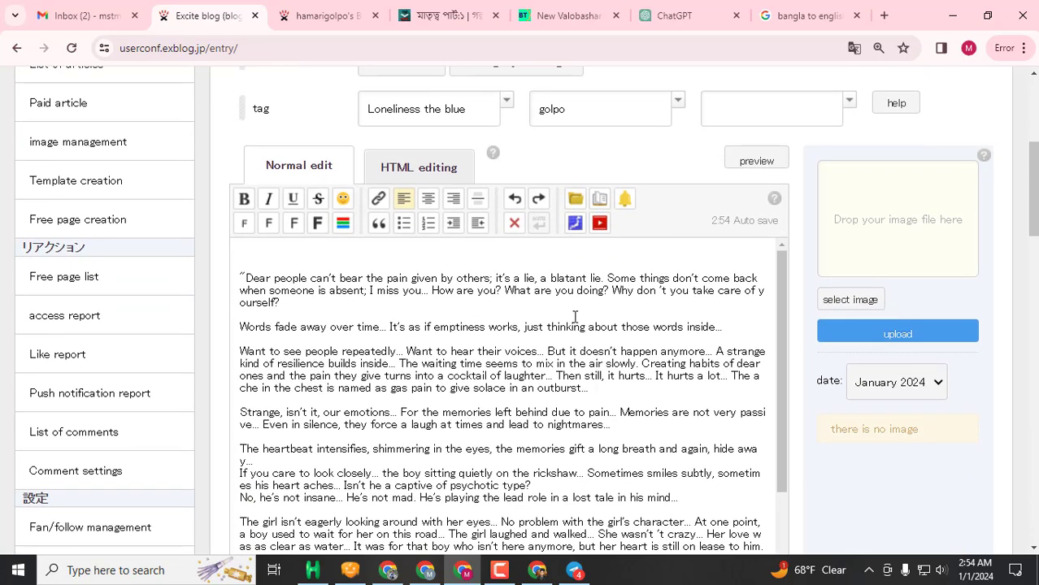
scroll(555, 318, down, 7)
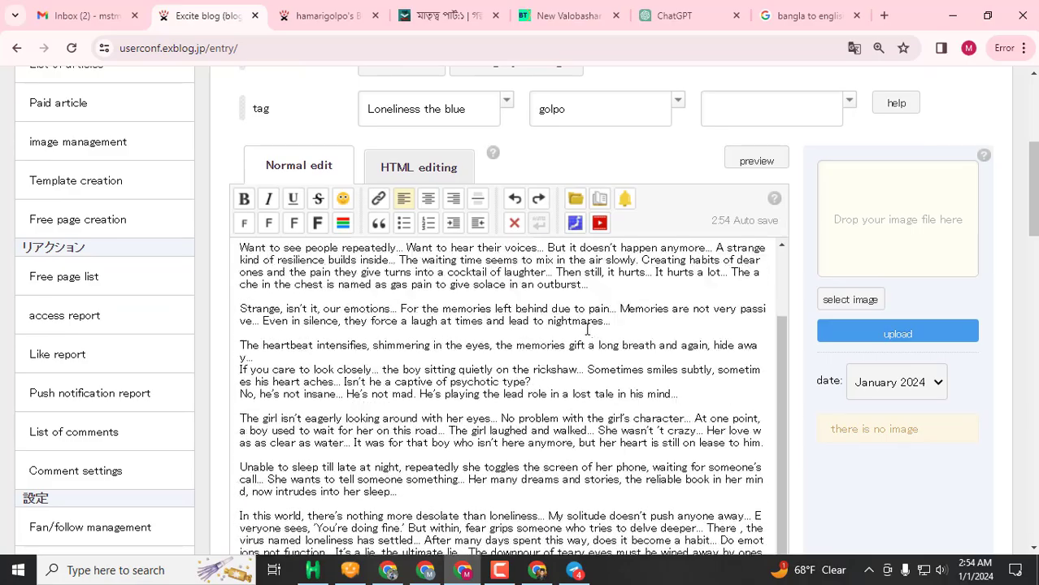
scroll(588, 329, up, 5)
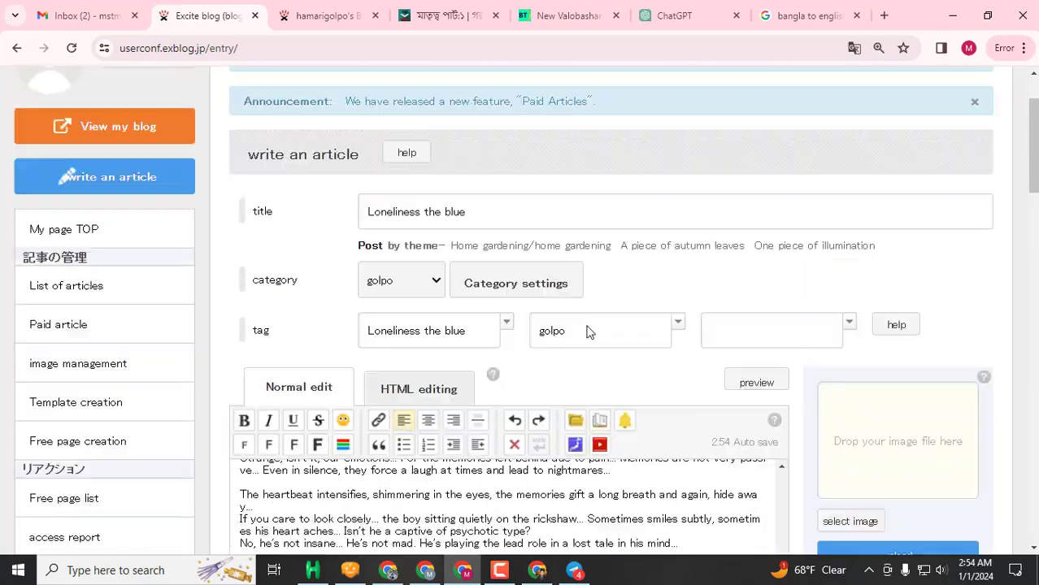
scroll(587, 296, down, 4)
scroll(642, 326, up, 1)
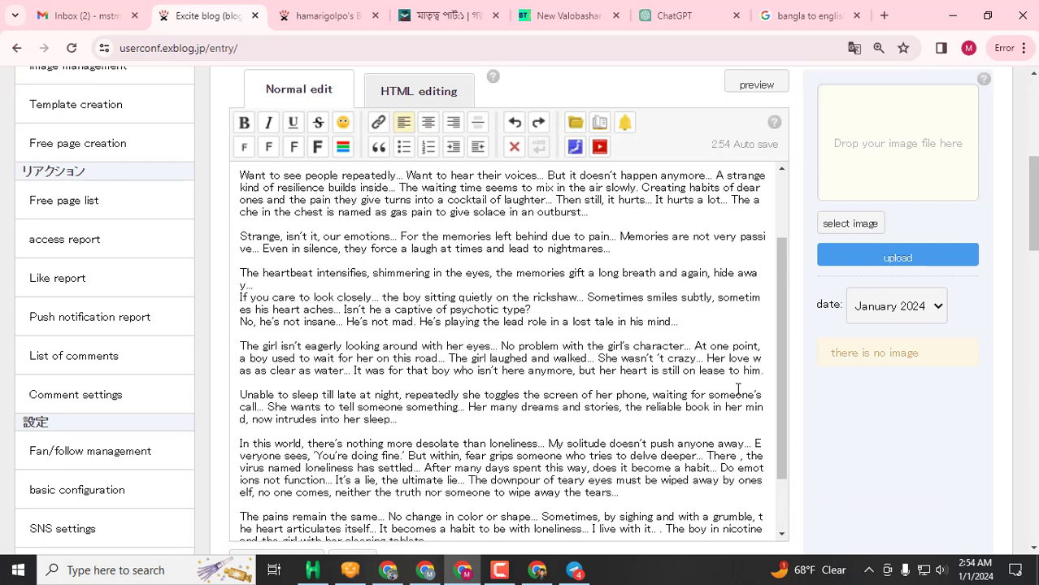
scroll(740, 389, up, 3)
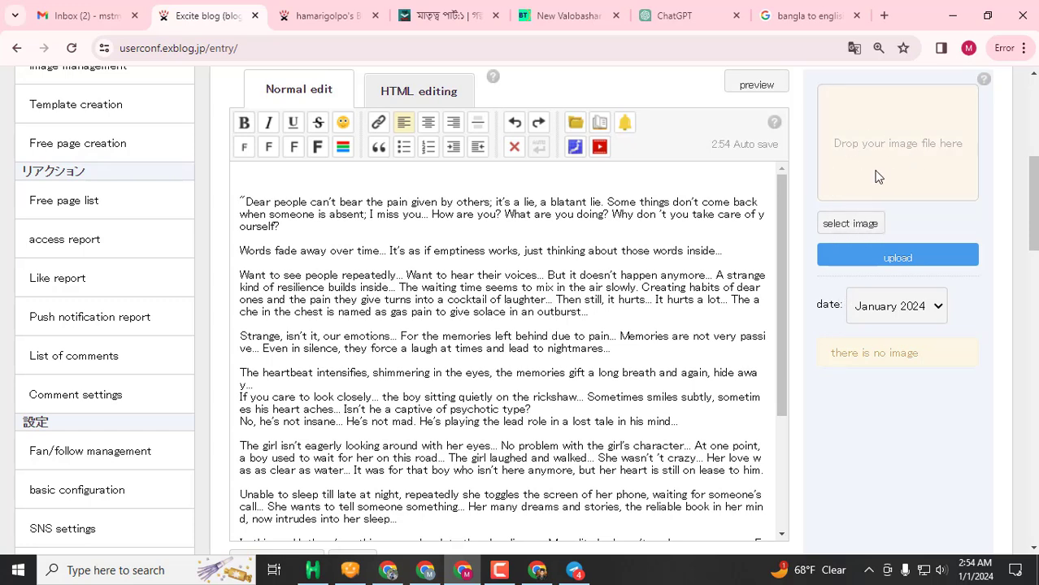
Step: Save the enlarged "Valobashar Golpo Kotha" sunset couple image from the Bangla Talkies page to Downloads as the JPEG Valobashar-golpo-kotha
click(857, 230)
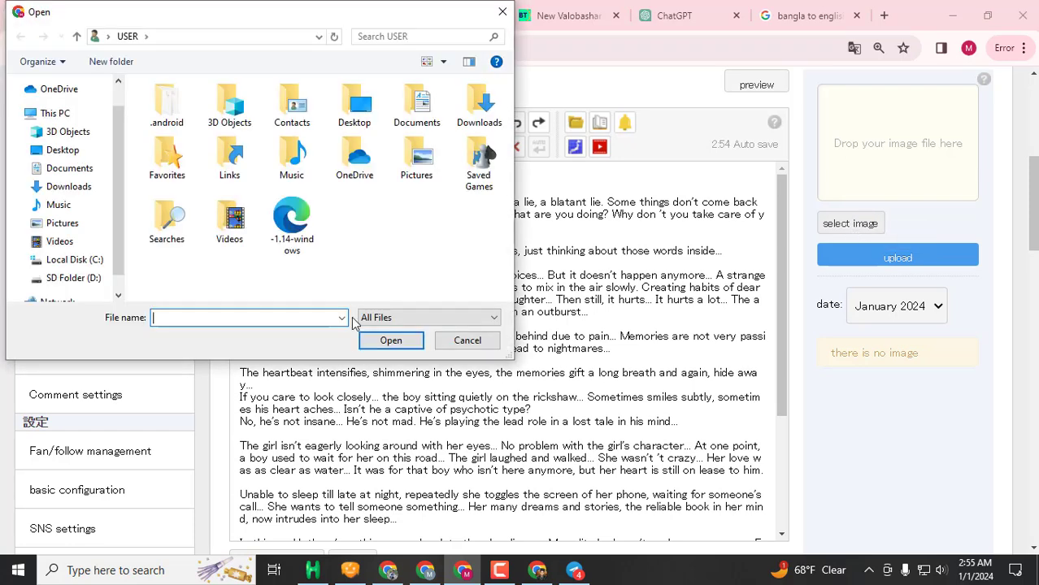
click(469, 341)
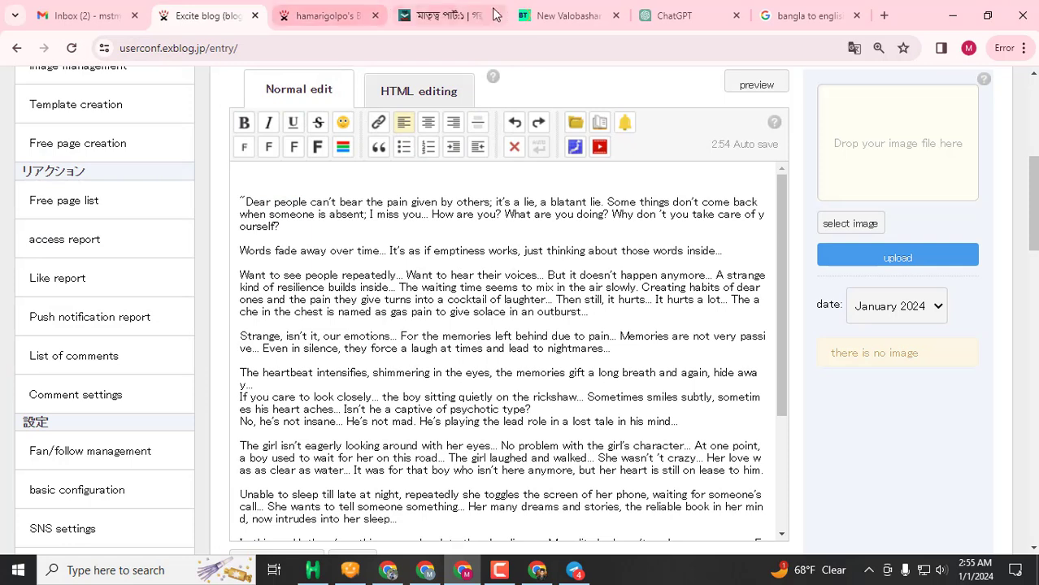
click(577, 20)
scroll(378, 302, down, 2)
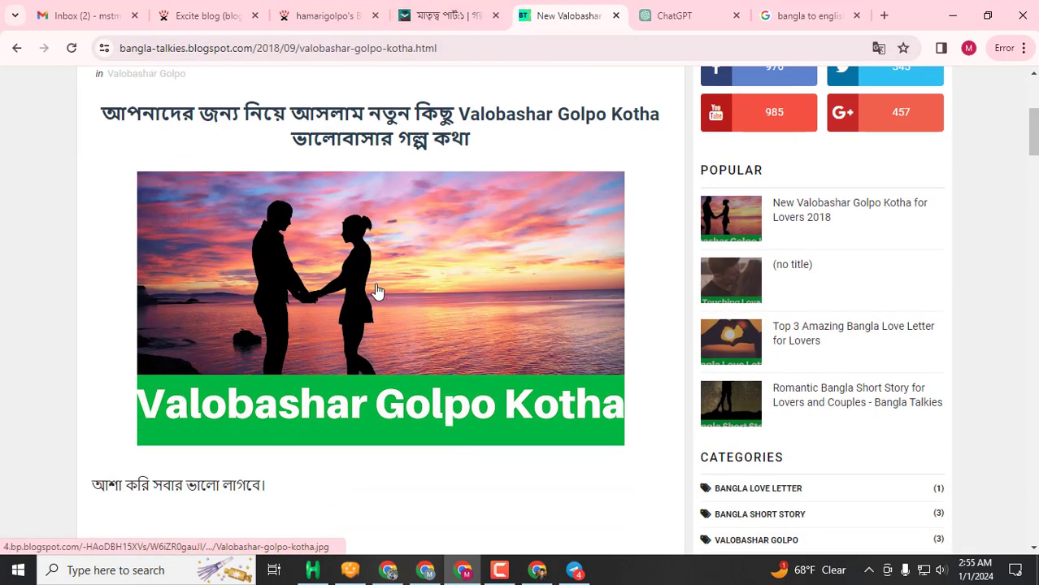
click(332, 227)
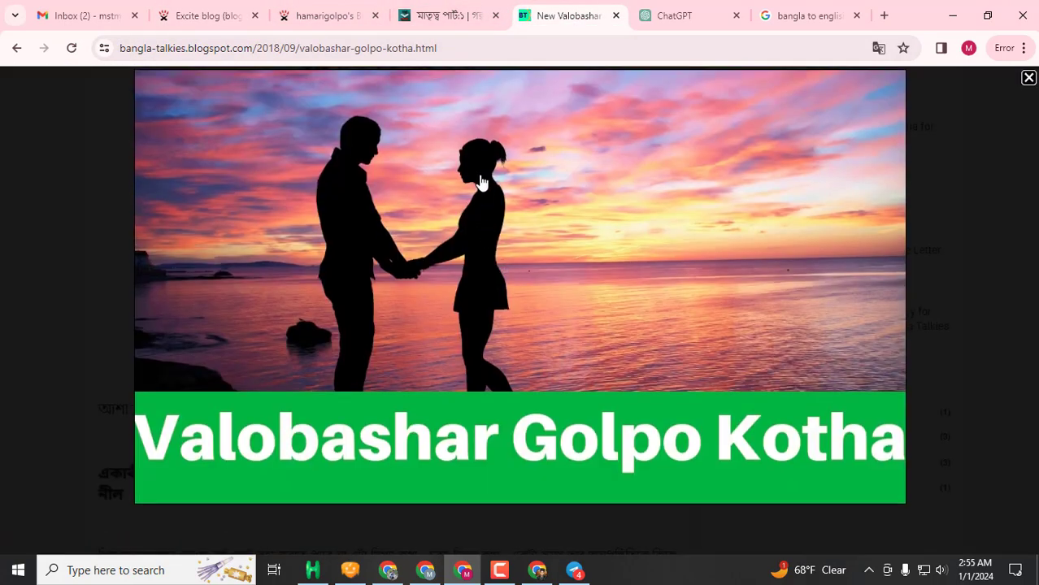
right_click(485, 188)
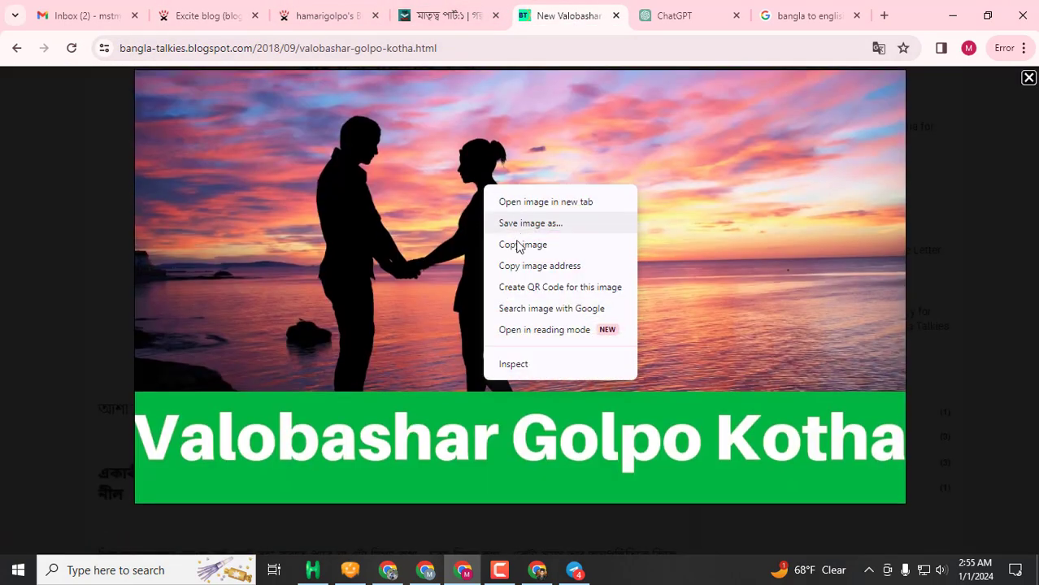
click(569, 224)
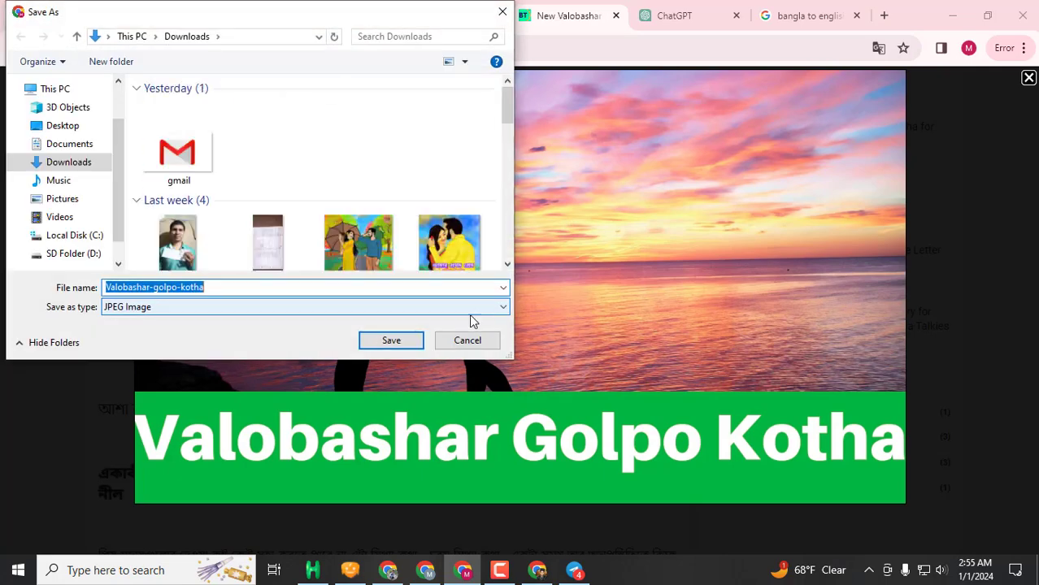
click(389, 342)
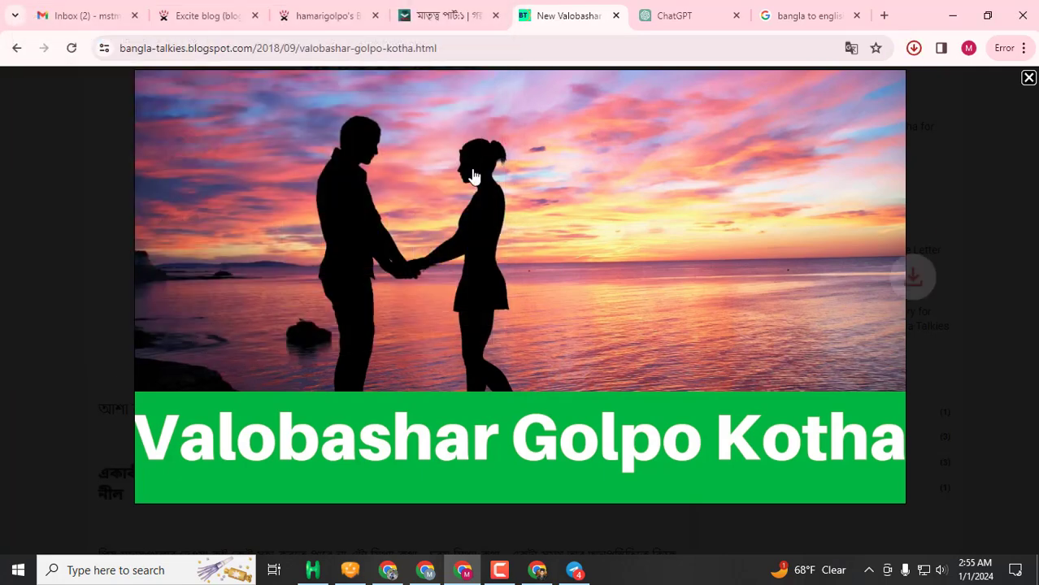
Step: Upload Valobashar-golpo-kotha from the Downloads folder to the image area of the Excite blog article editor
click(203, 16)
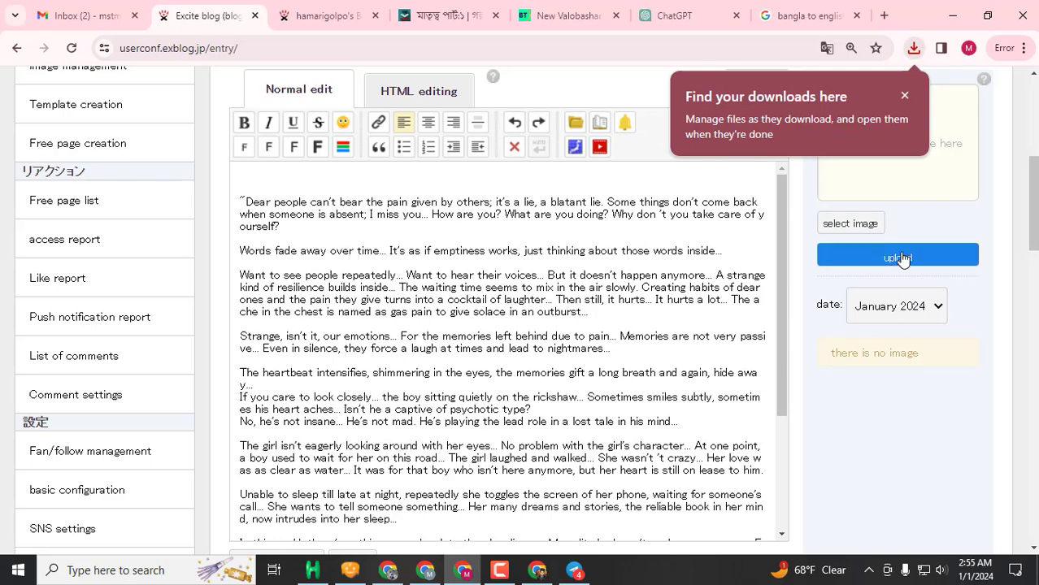
click(913, 50)
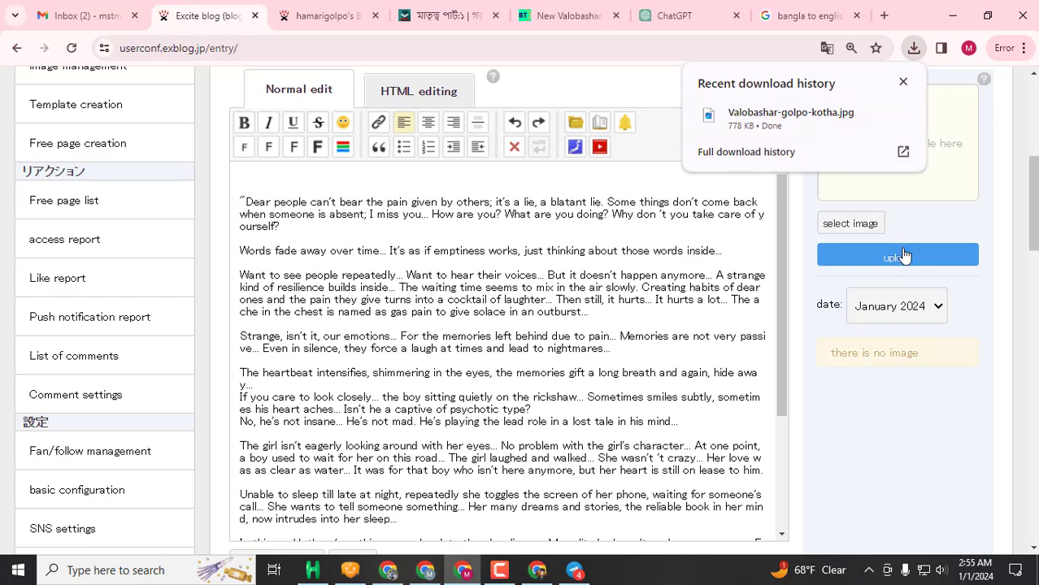
click(848, 224)
click(839, 231)
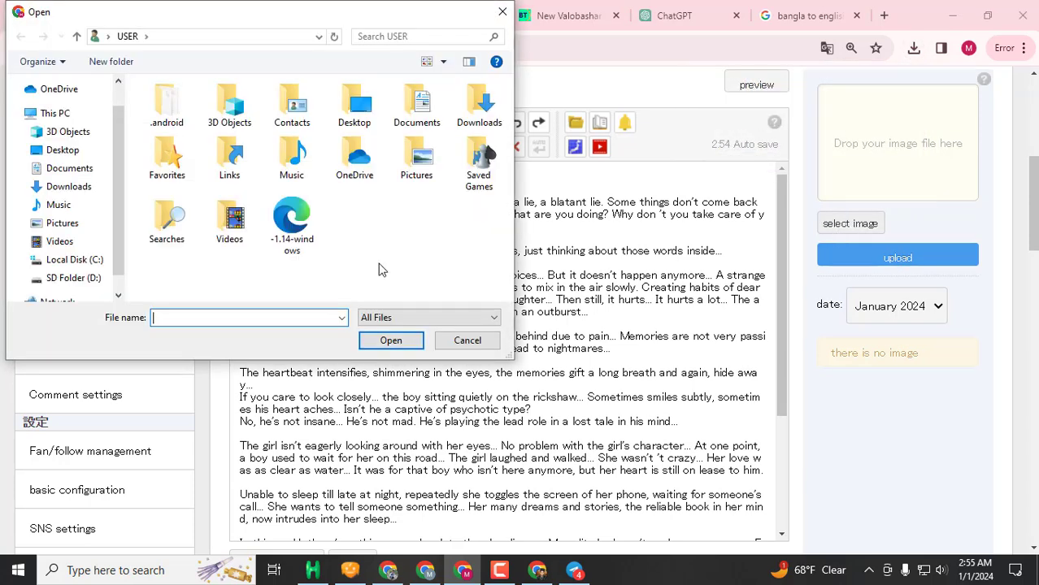
click(68, 186)
click(186, 145)
double_click(188, 145)
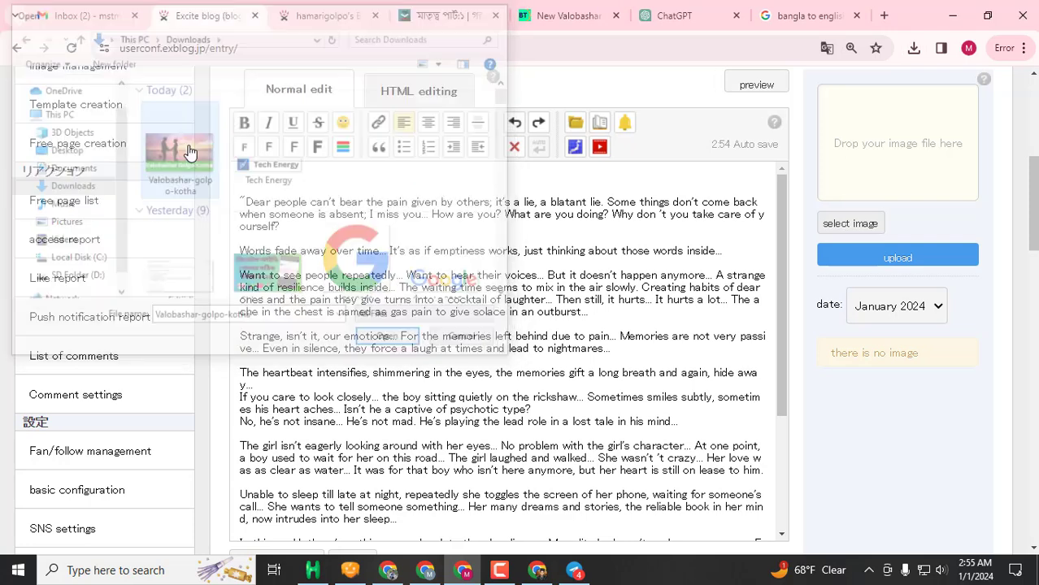
click(919, 265)
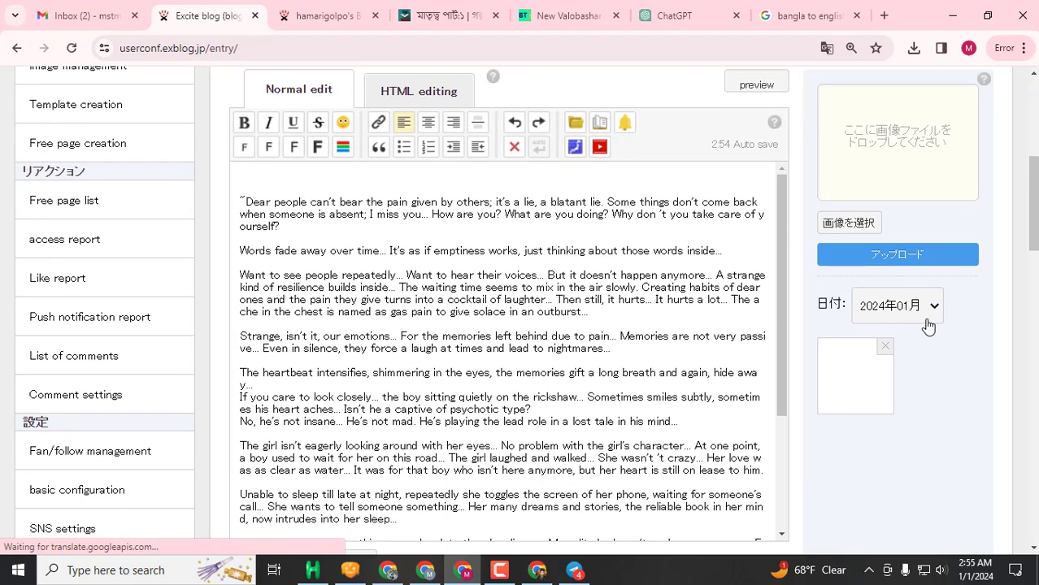
Step: Set the uploaded "Valobashar Golpo Kotha" picture as the article's thumbnail image
scroll(928, 325, down, 1)
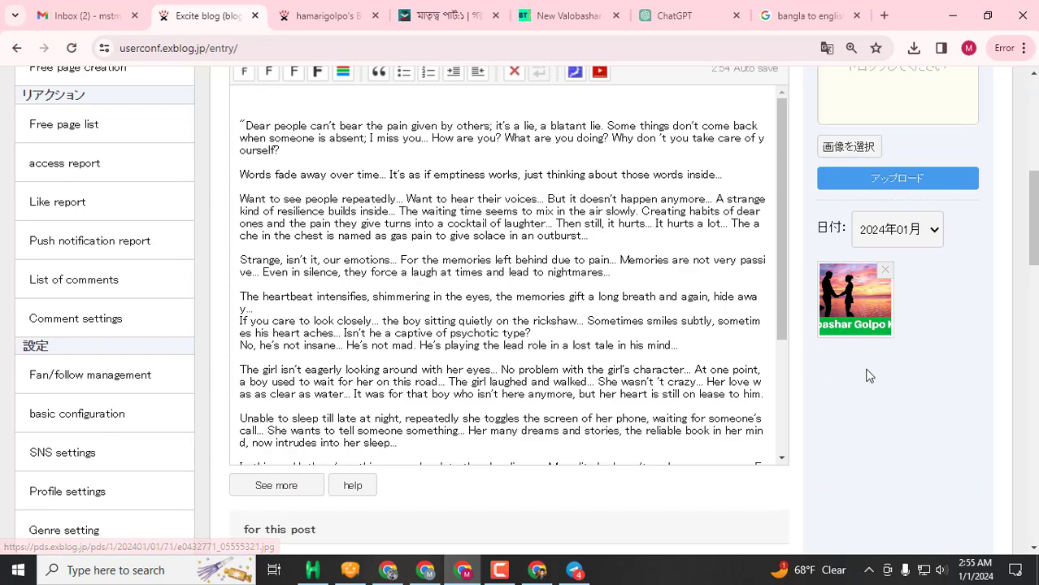
scroll(869, 376, down, 2)
scroll(868, 369, down, 1)
scroll(867, 369, up, 3)
scroll(353, 282, up, 2)
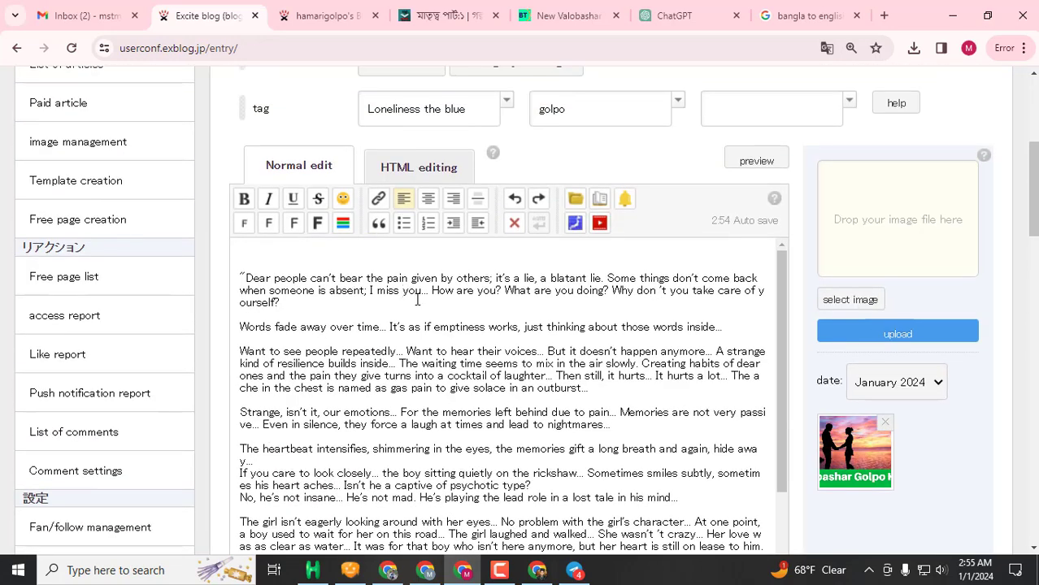
scroll(416, 299, down, 2)
scroll(416, 300, up, 2)
scroll(676, 377, down, 5)
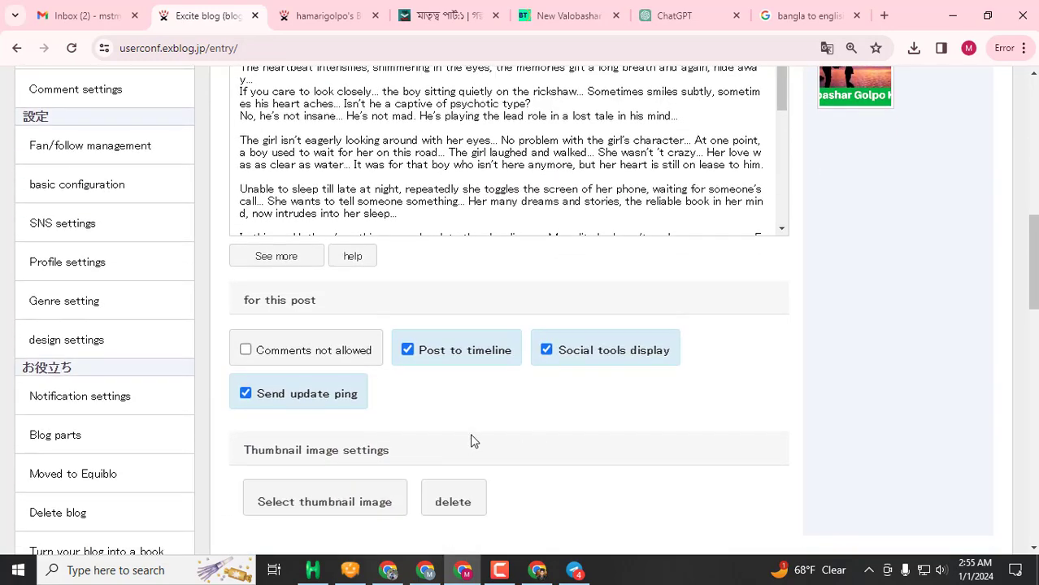
scroll(474, 441, down, 2)
scroll(385, 356, down, 1)
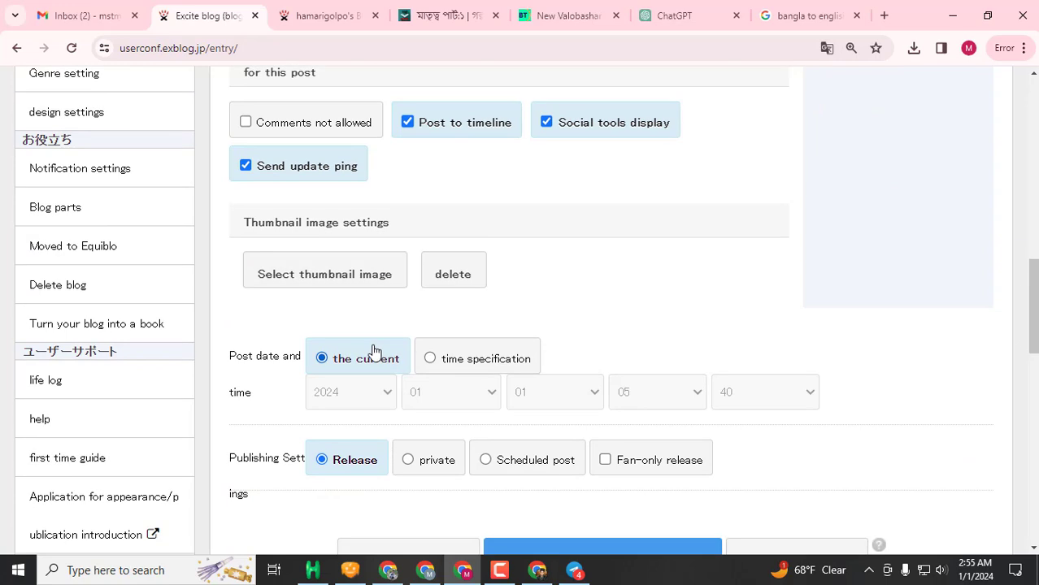
click(332, 278)
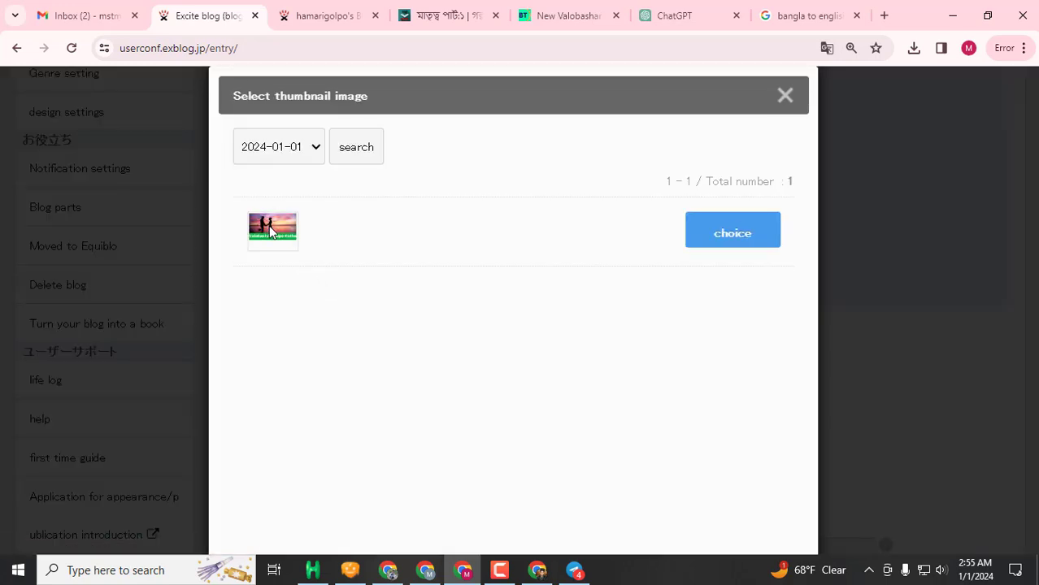
click(732, 236)
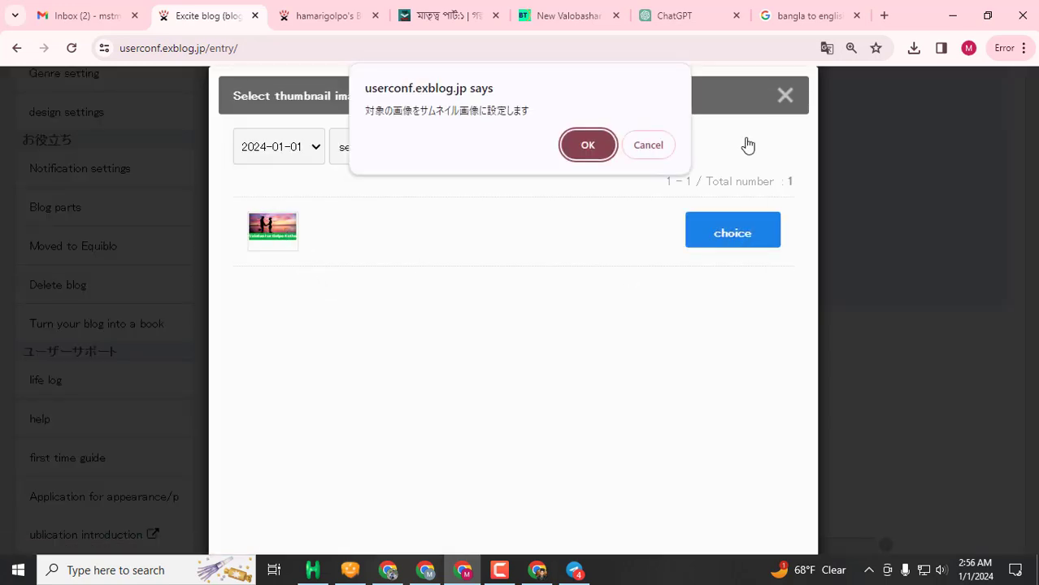
click(592, 155)
click(785, 95)
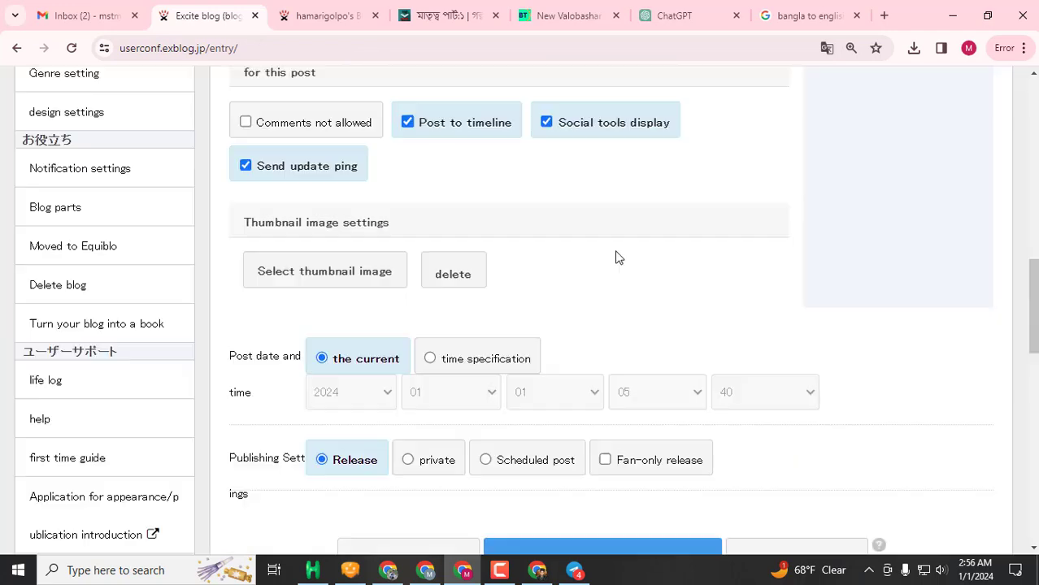
Step: Insert the uploaded "Valobashar Golpo Kotha" picture into the article body, on the blank line after the first paragraph
scroll(476, 359, down, 2)
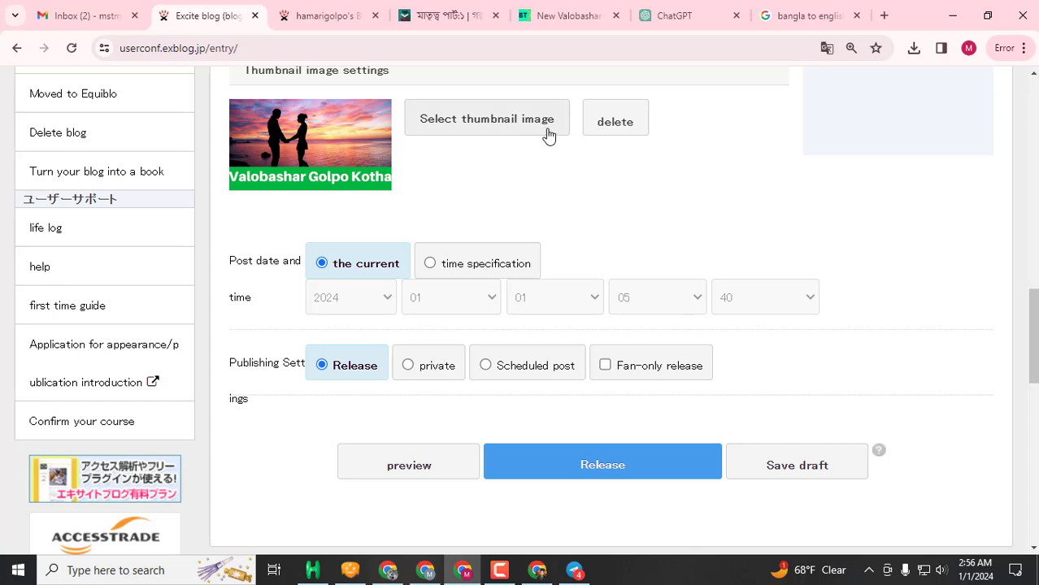
scroll(501, 212, down, 1)
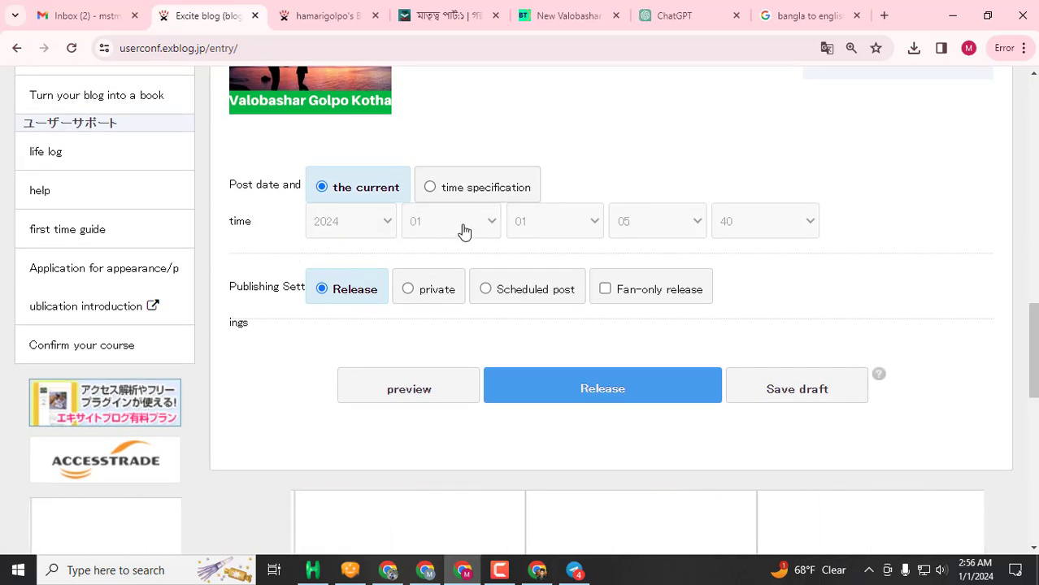
scroll(458, 281, down, 1)
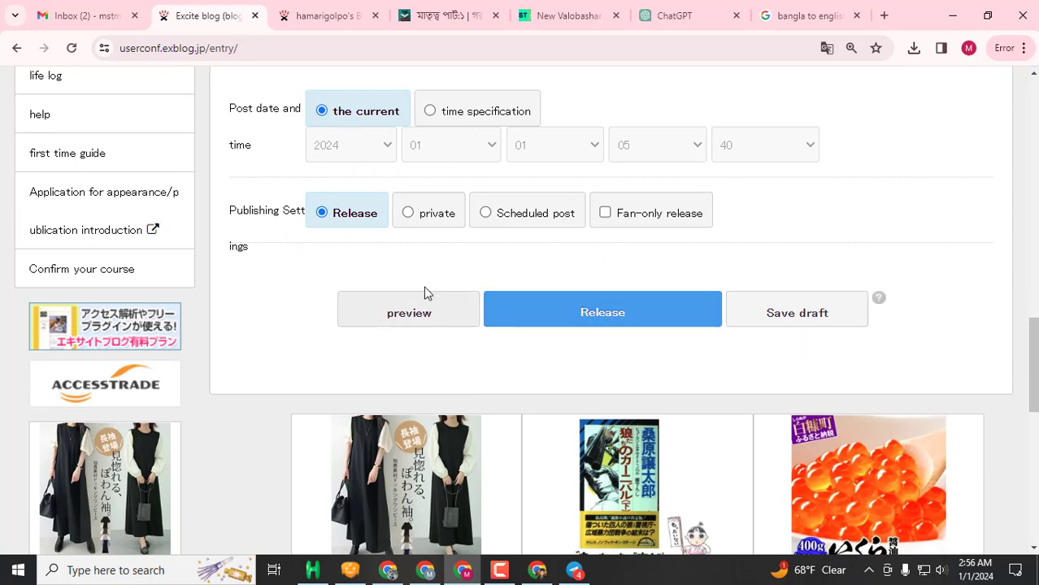
scroll(589, 244, up, 5)
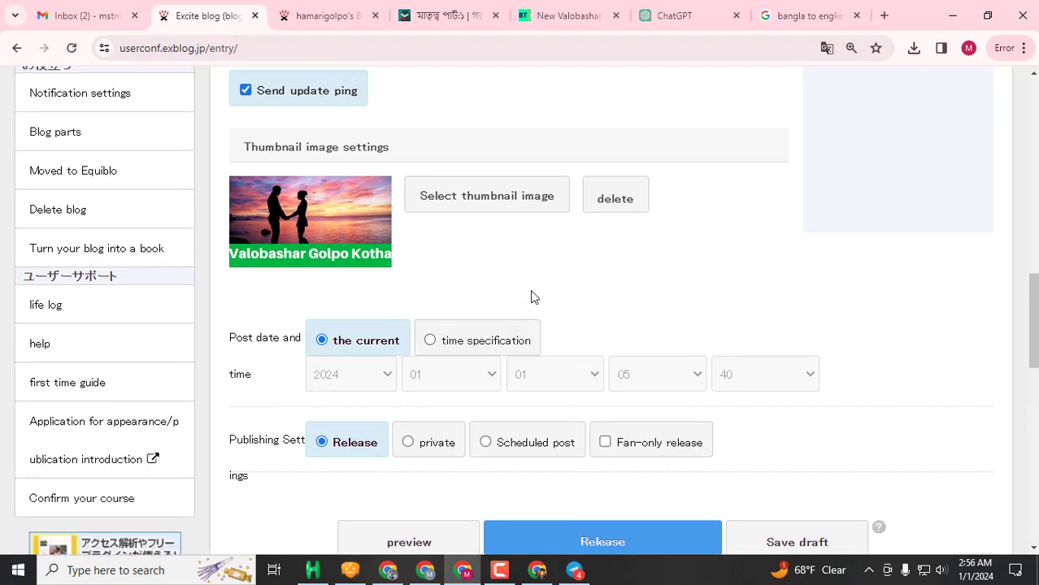
scroll(489, 281, up, 6)
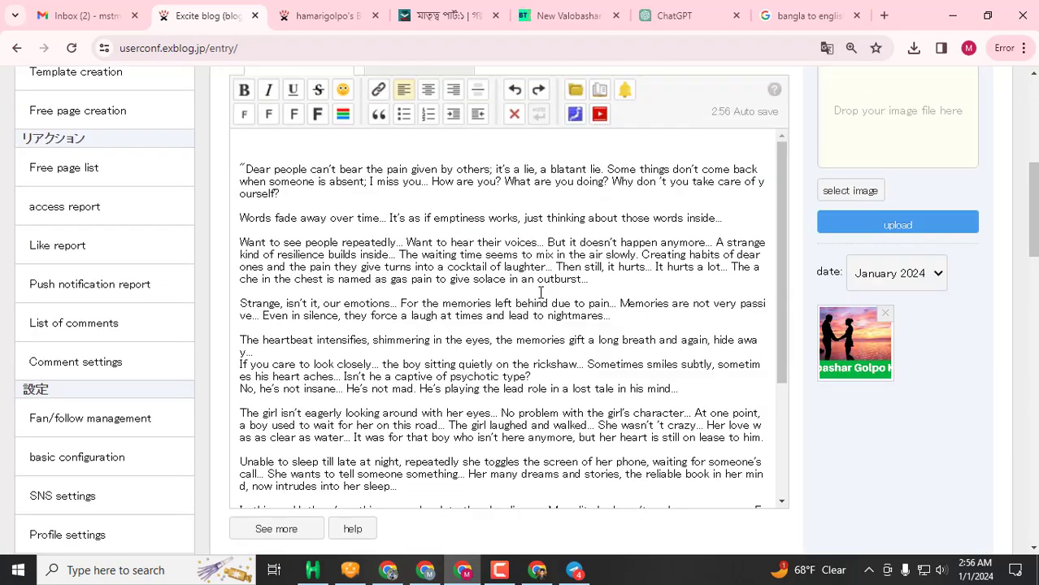
scroll(455, 276, up, 1)
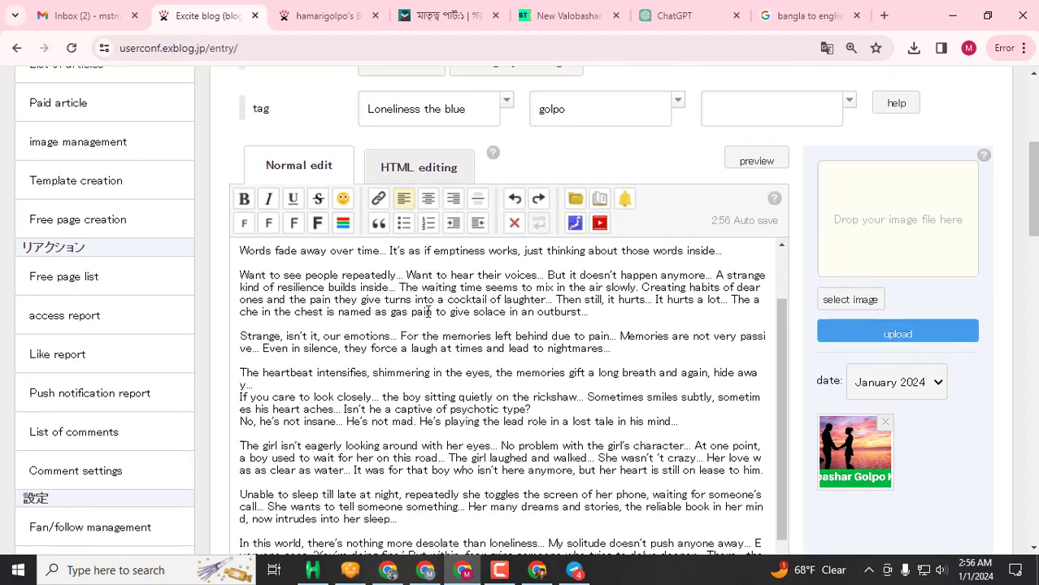
click(372, 313)
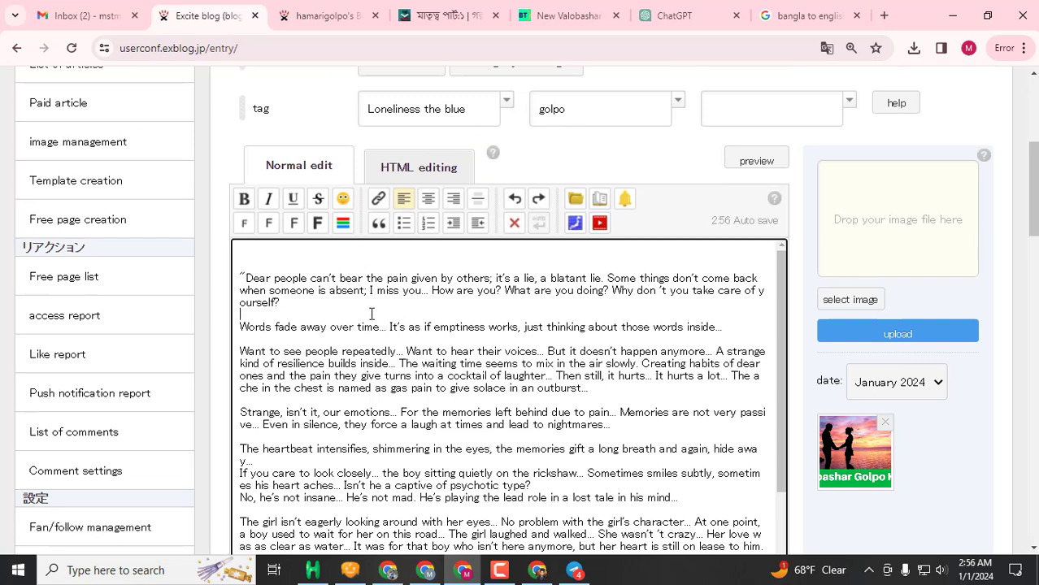
click(855, 447)
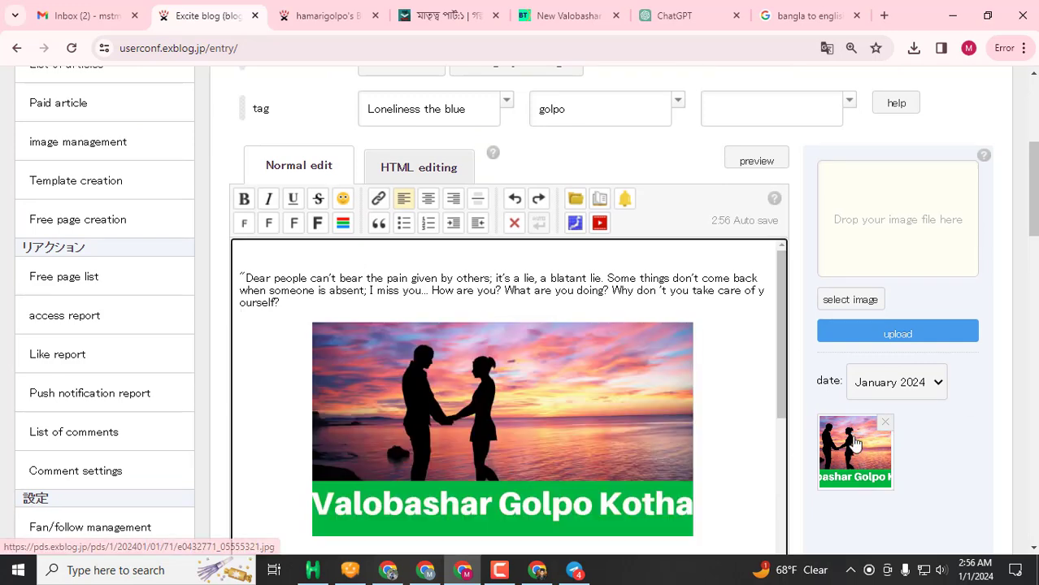
scroll(569, 373, down, 3)
scroll(536, 396, up, 3)
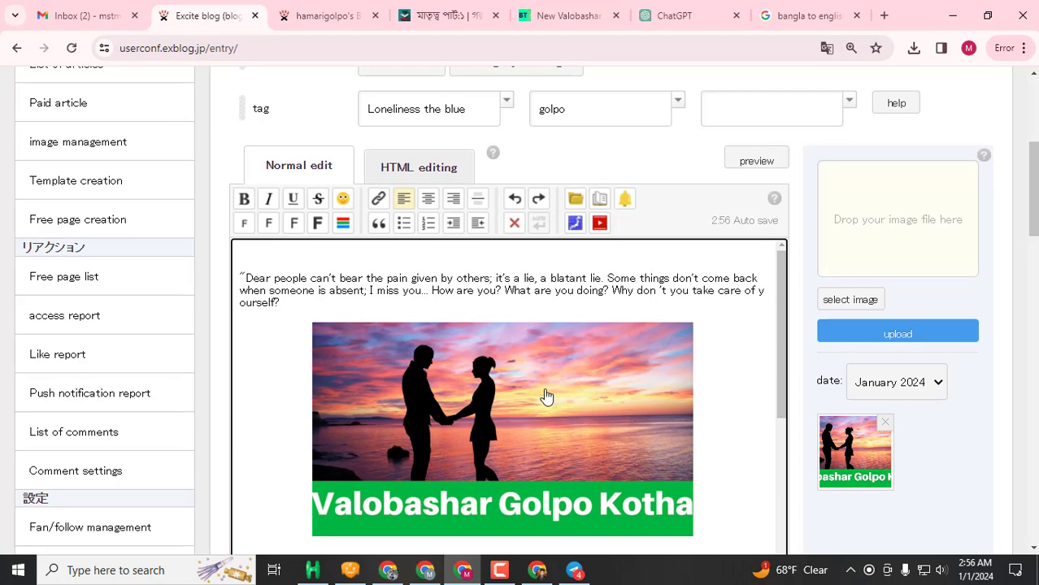
Step: Insert the uploaded "Valobashar Golpo Kotha" picture again in the article body, just before the "Unable to sleep till late at night" paragraph
scroll(776, 347, down, 4)
scroll(454, 398, up, 4)
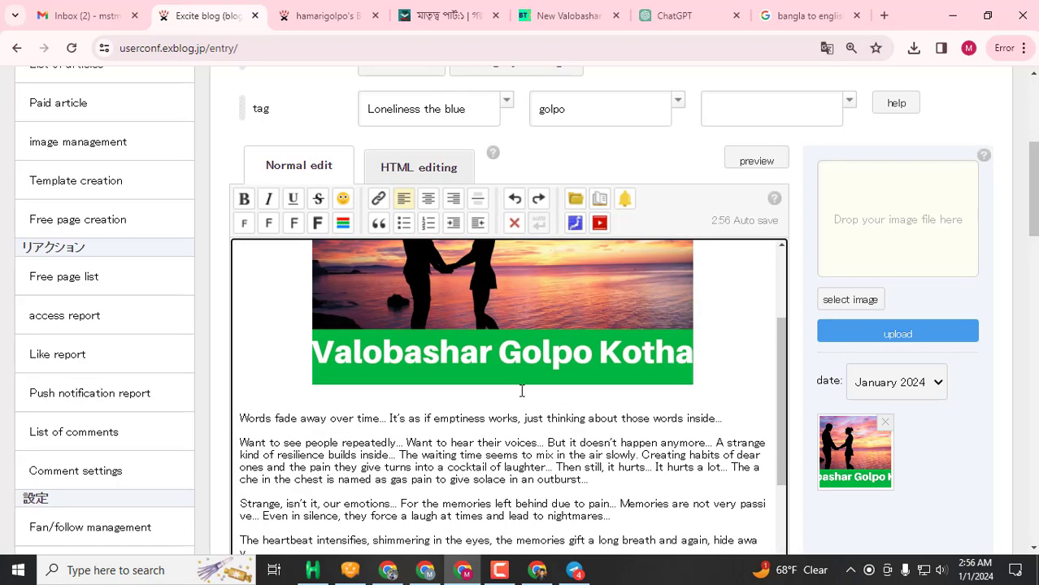
scroll(418, 366, down, 4)
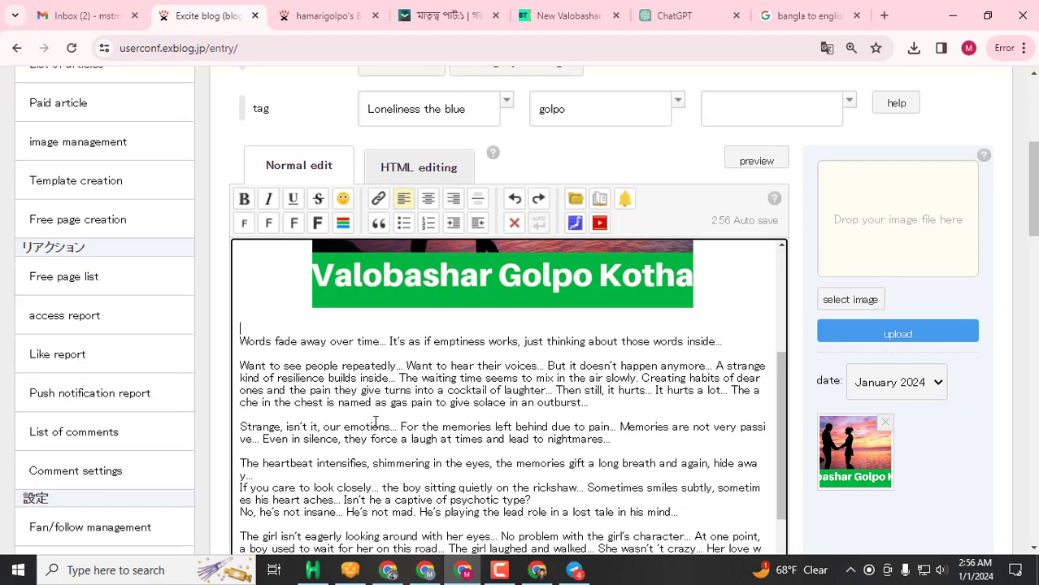
scroll(398, 407, down, 3)
click(854, 459)
Step: Insert the same "Valobashar Golpo Kotha" picture on the blank line before "The pains remain the same" paragraph
scroll(561, 398, down, 4)
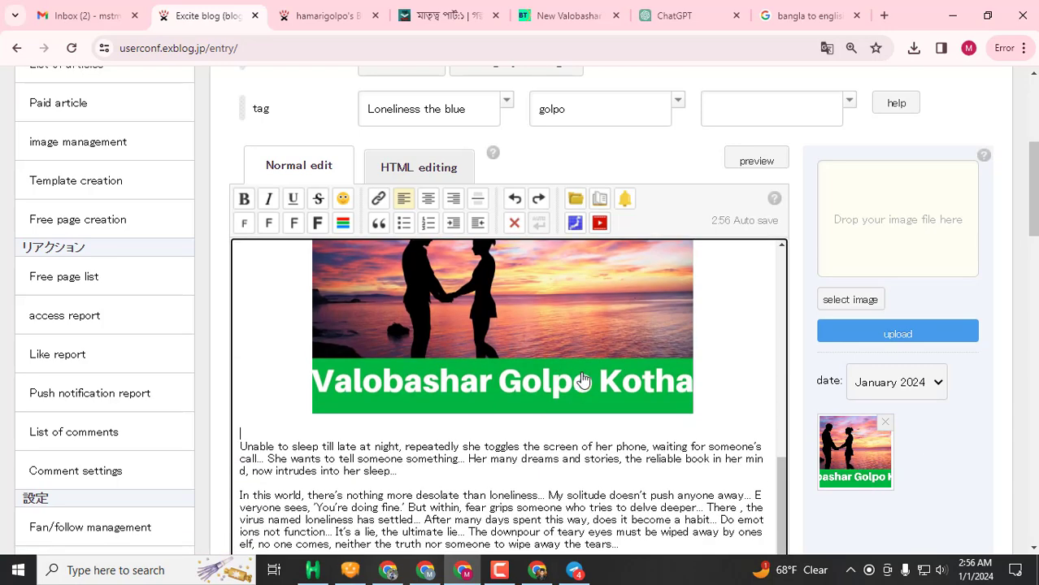
scroll(577, 378, down, 1)
scroll(793, 370, down, 6)
scroll(748, 361, up, 2)
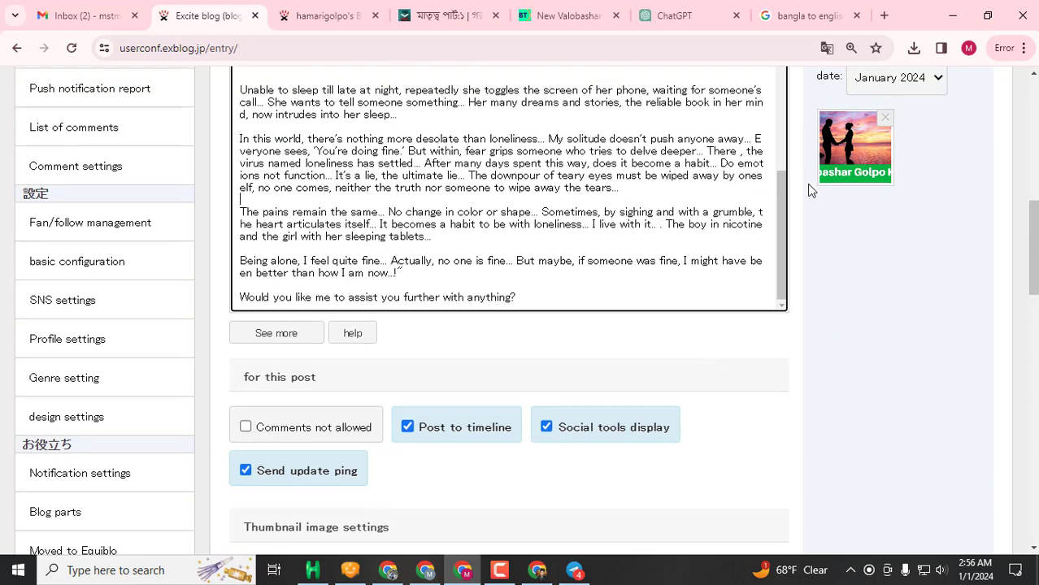
click(853, 146)
Step: Publish the article with the current post date and time and the Release setting
scroll(603, 272, down, 4)
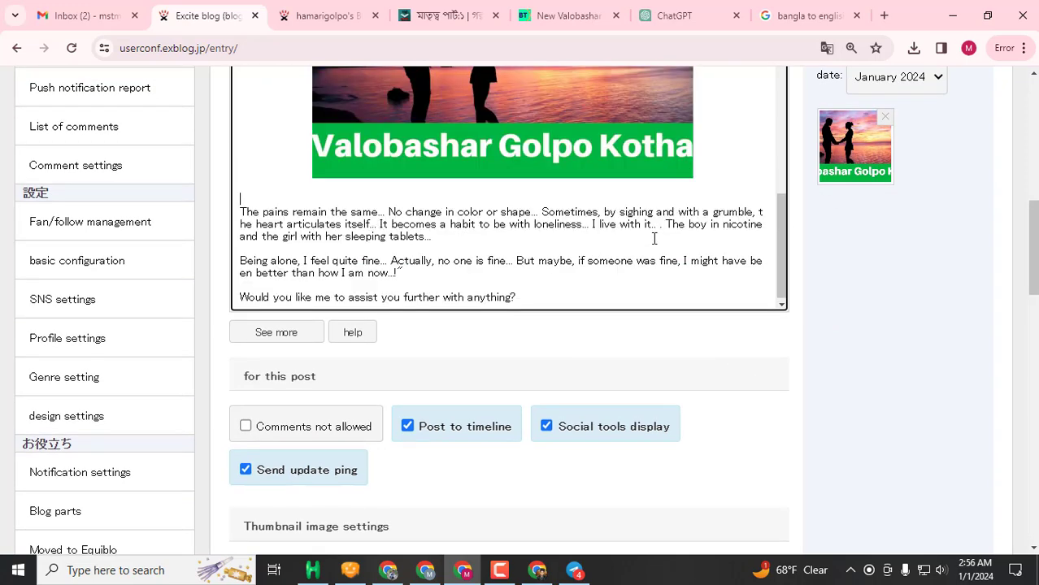
scroll(726, 302, down, 2)
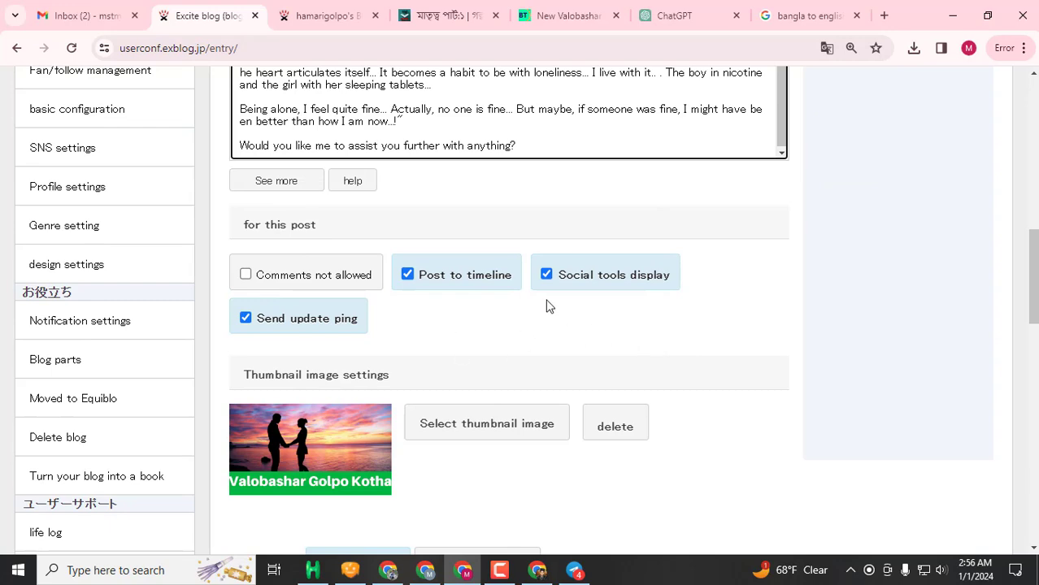
scroll(611, 213, down, 3)
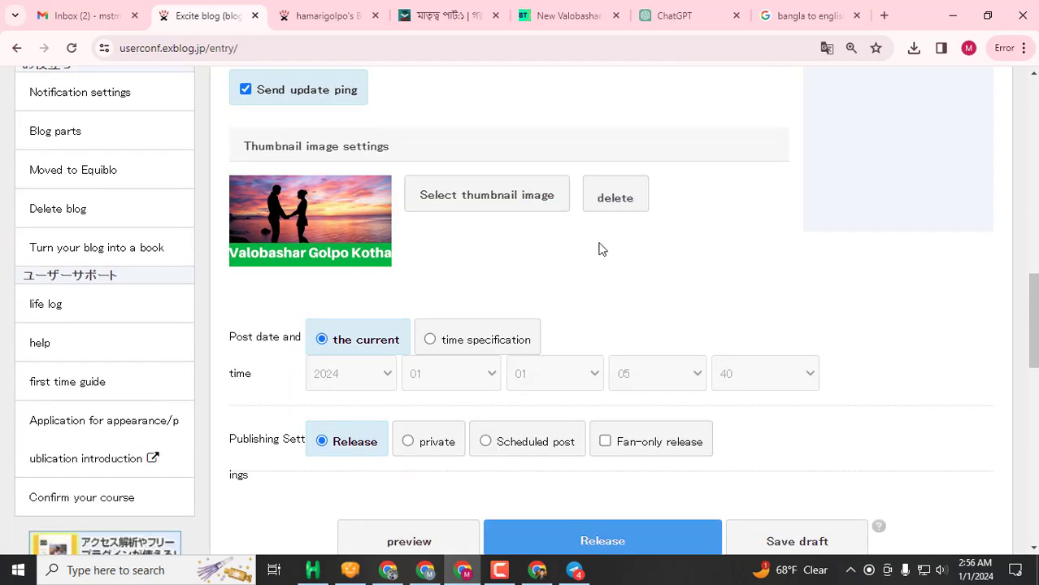
scroll(543, 289, down, 2)
click(607, 389)
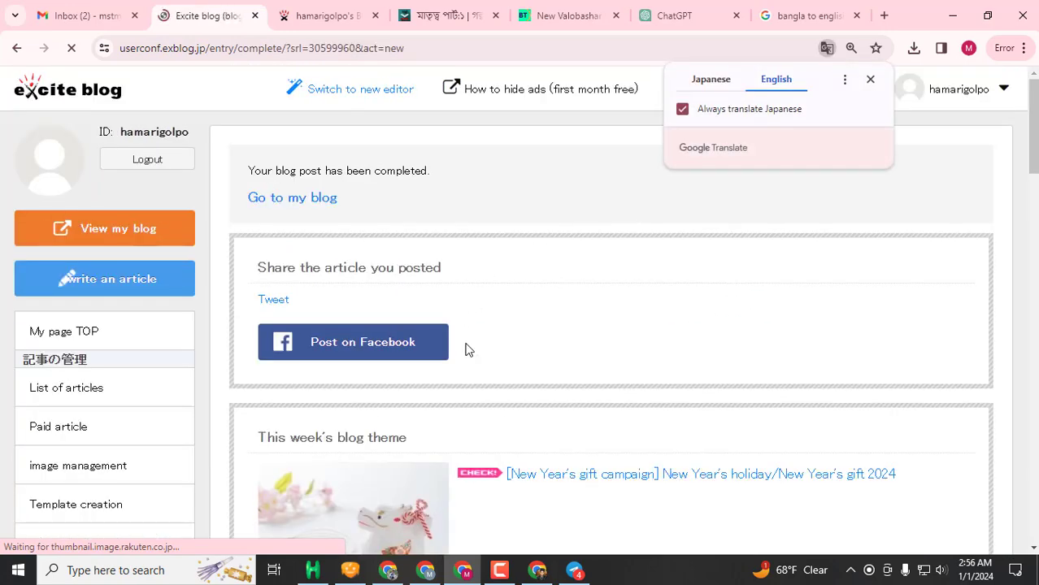
Step: Open the blog from the post completion page and examine how the "Loneliness the blue" article and its thumbnail appear
scroll(529, 303, down, 1)
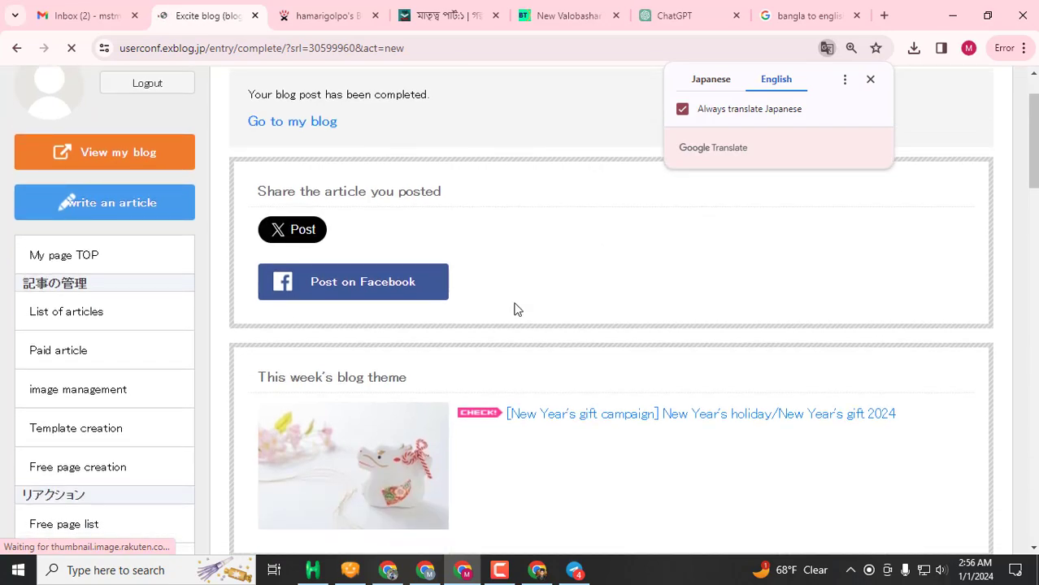
scroll(602, 269, down, 2)
scroll(603, 274, up, 3)
scroll(599, 276, down, 6)
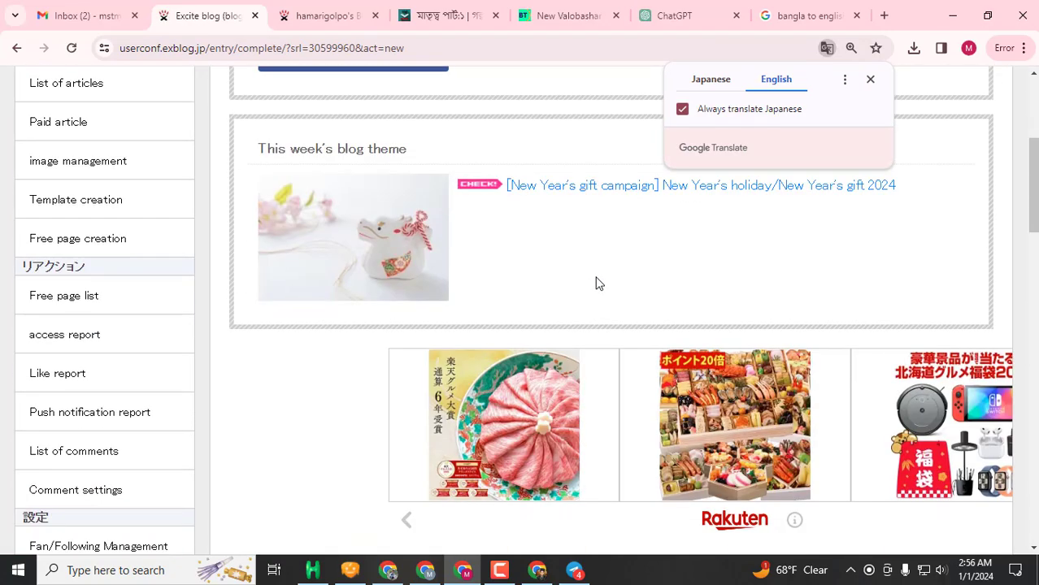
scroll(596, 295, down, 8)
scroll(591, 300, up, 10)
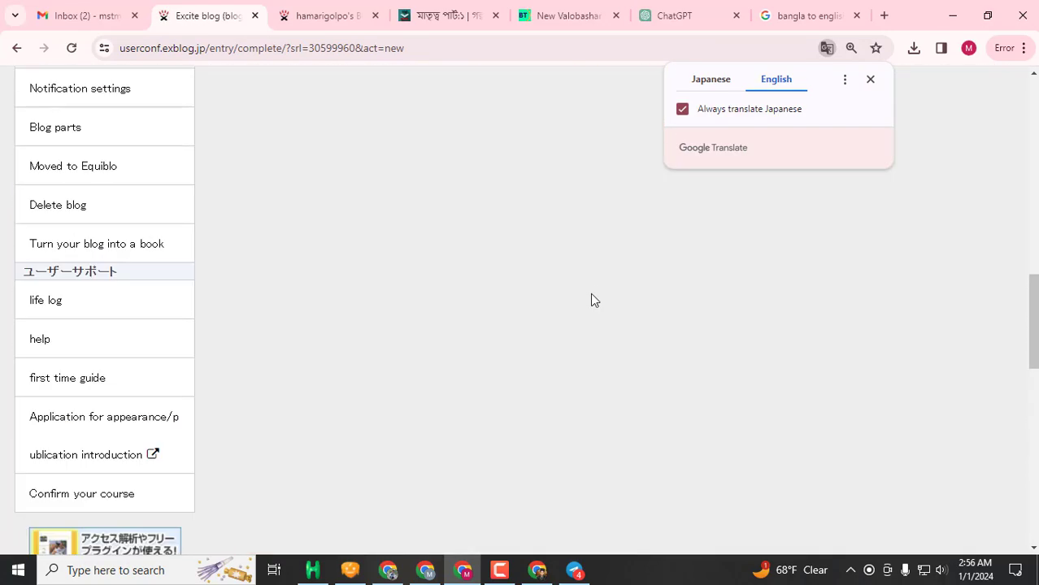
scroll(590, 294, up, 10)
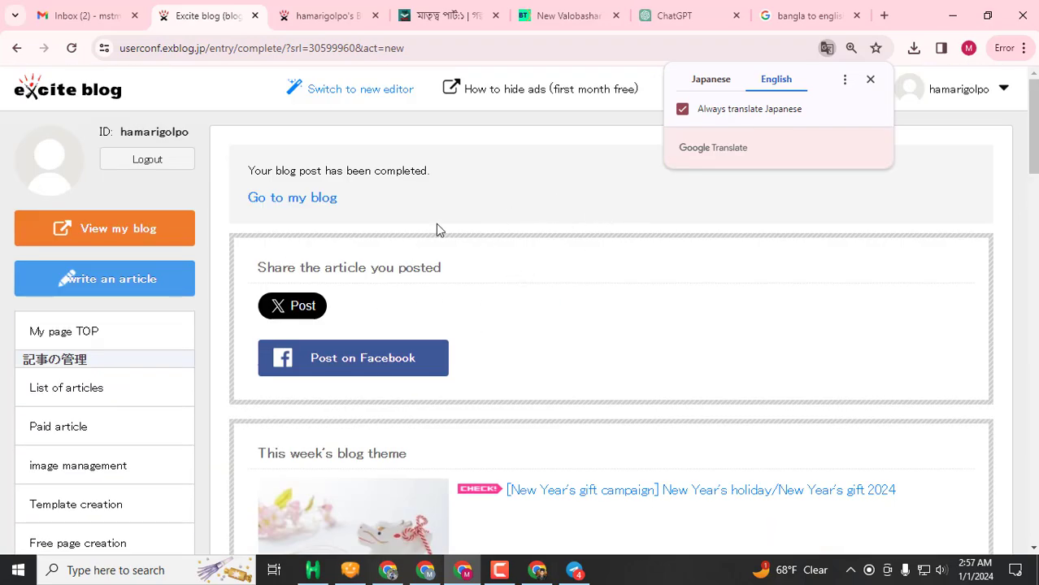
click(311, 201)
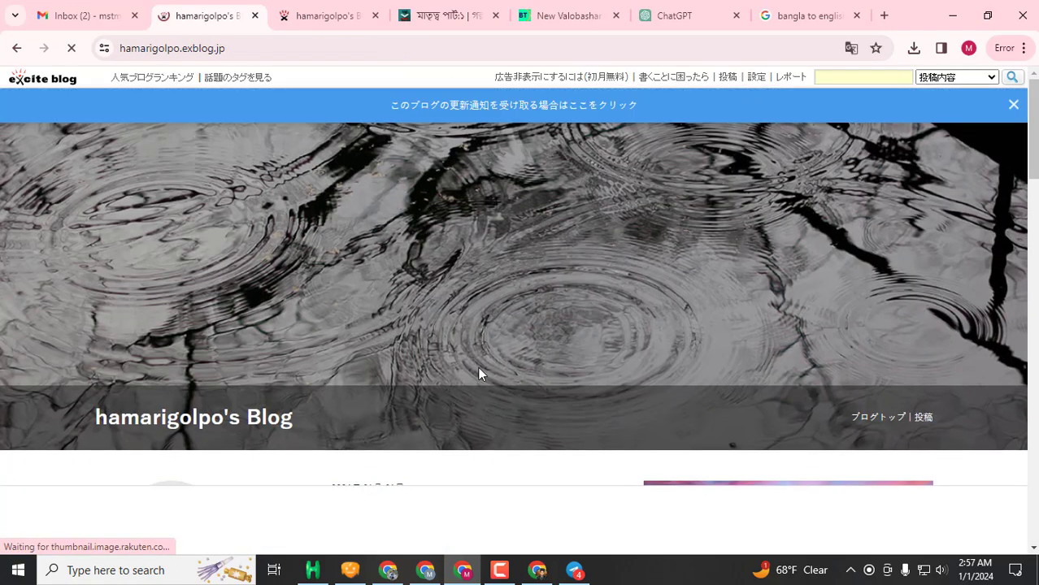
scroll(561, 292, down, 1)
scroll(528, 303, down, 3)
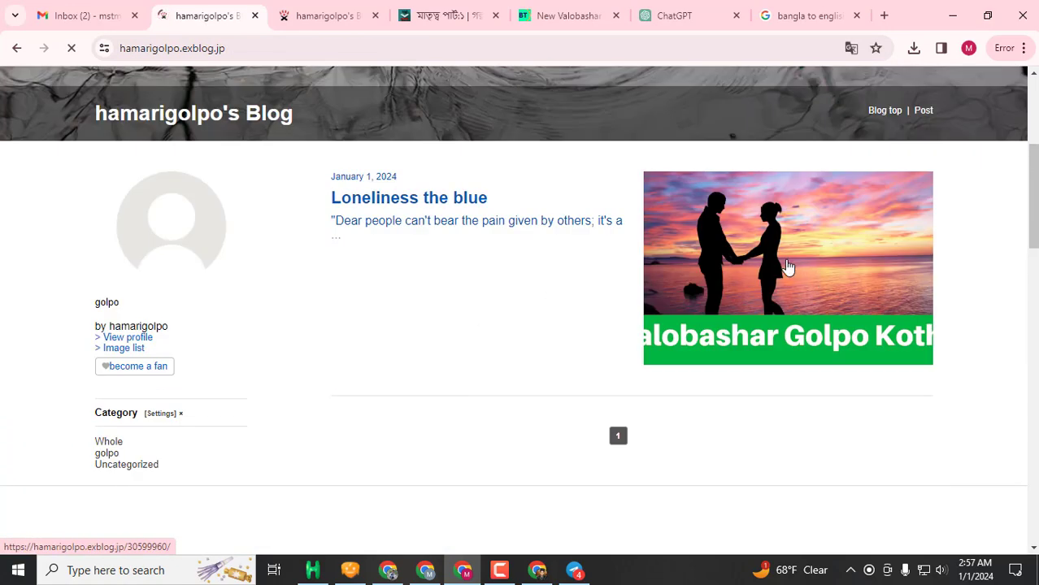
scroll(715, 301, down, 2)
scroll(752, 234, up, 3)
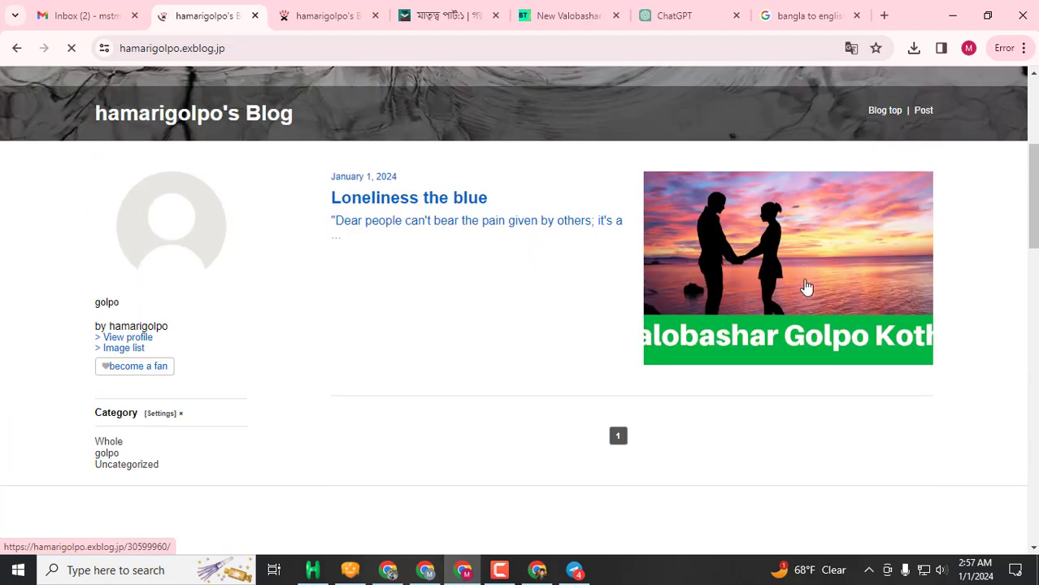
scroll(772, 284, up, 4)
scroll(699, 357, down, 3)
scroll(734, 340, up, 3)
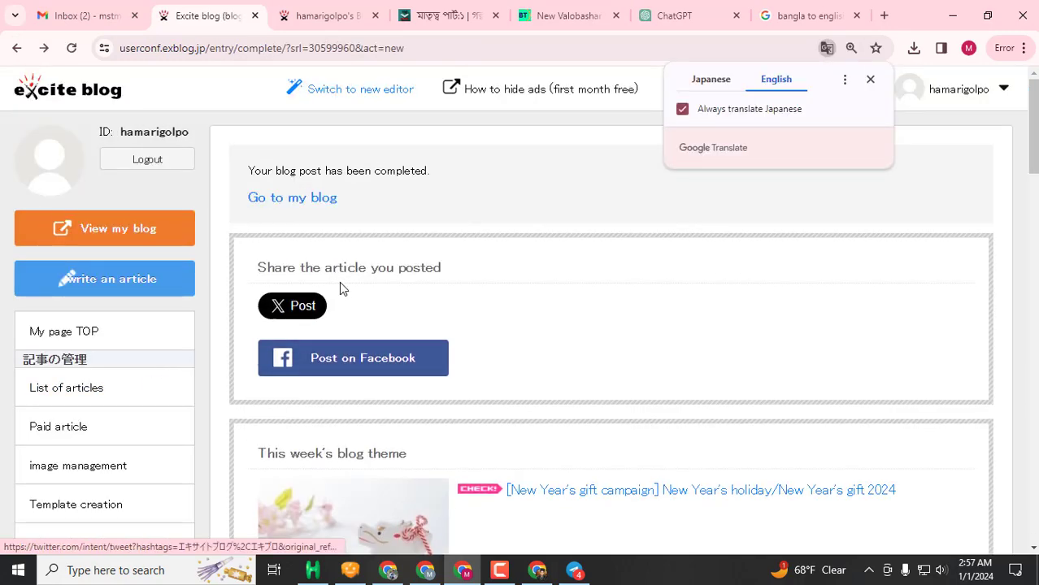
Step: Open the blog's PC design settings and browse the first page of available skins
scroll(474, 237, down, 2)
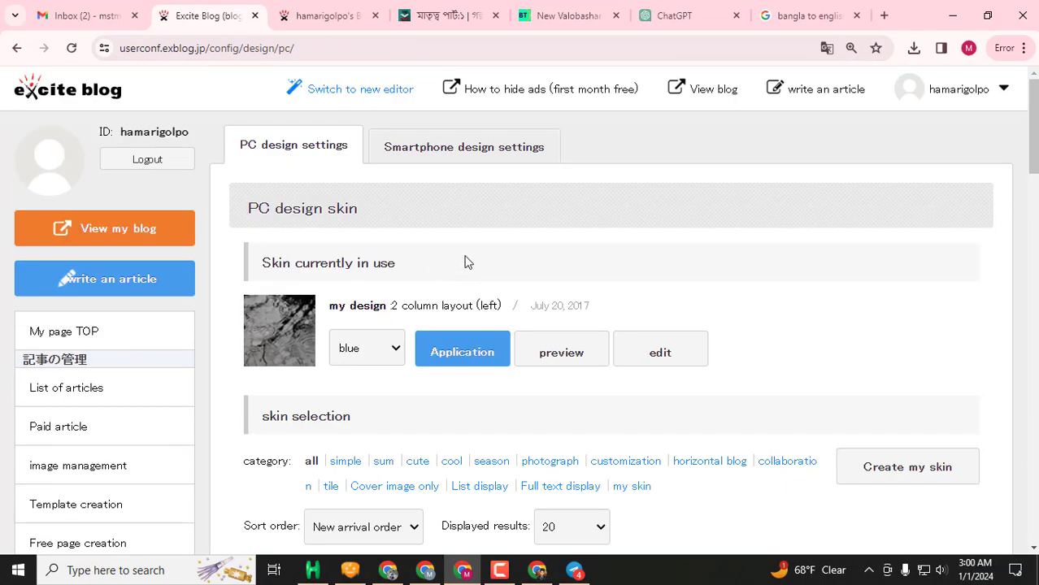
scroll(462, 257, down, 6)
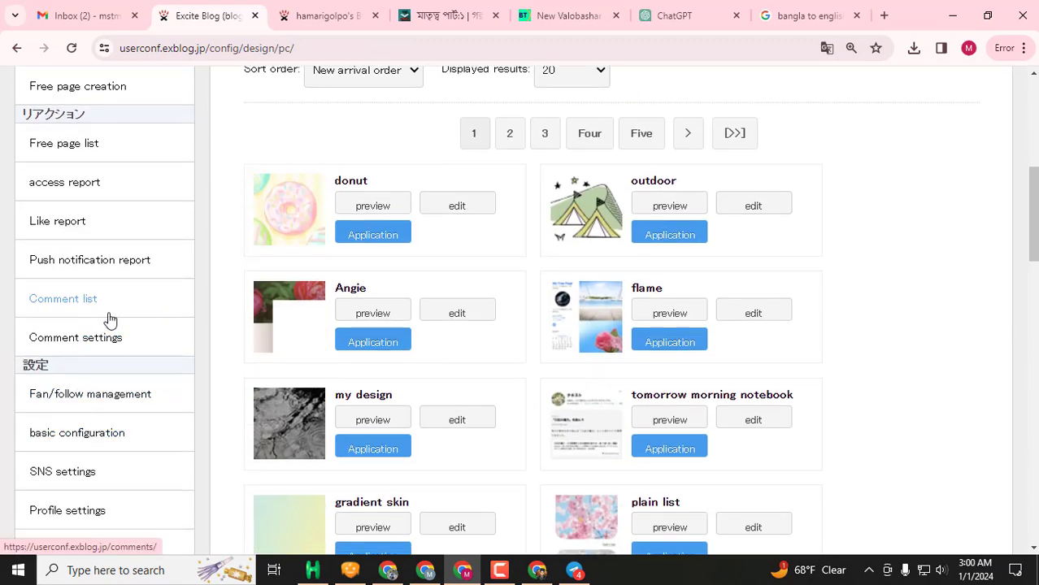
scroll(84, 303, up, 3)
scroll(84, 300, down, 7)
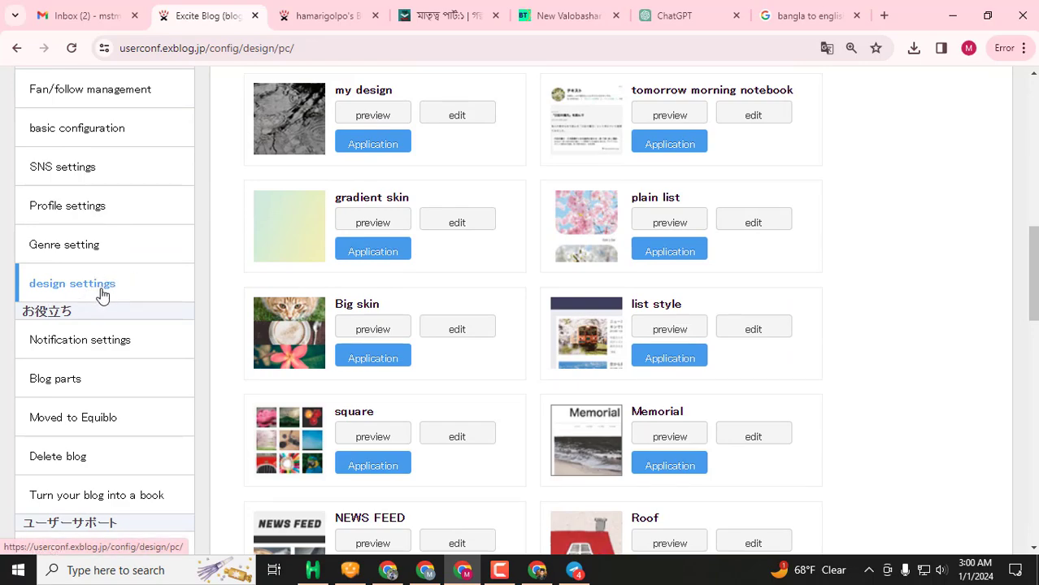
scroll(101, 294, up, 6)
scroll(431, 277, down, 4)
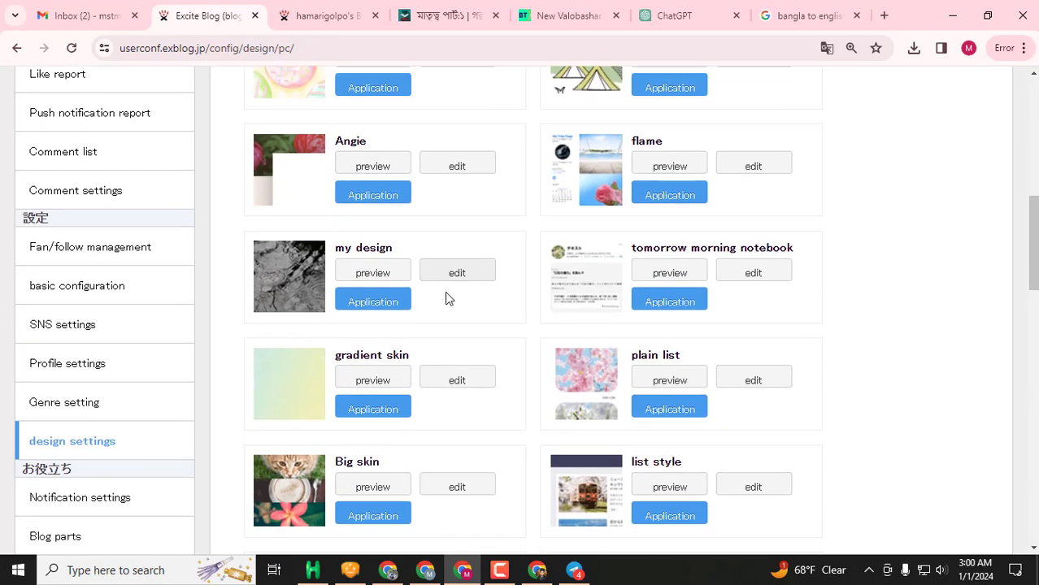
scroll(445, 291, up, 8)
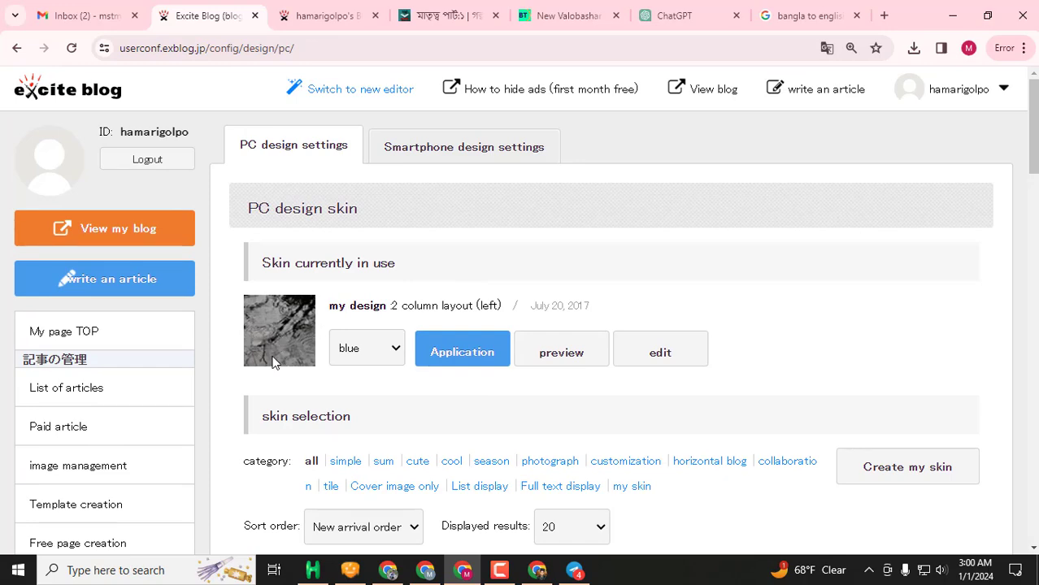
scroll(520, 291, down, 8)
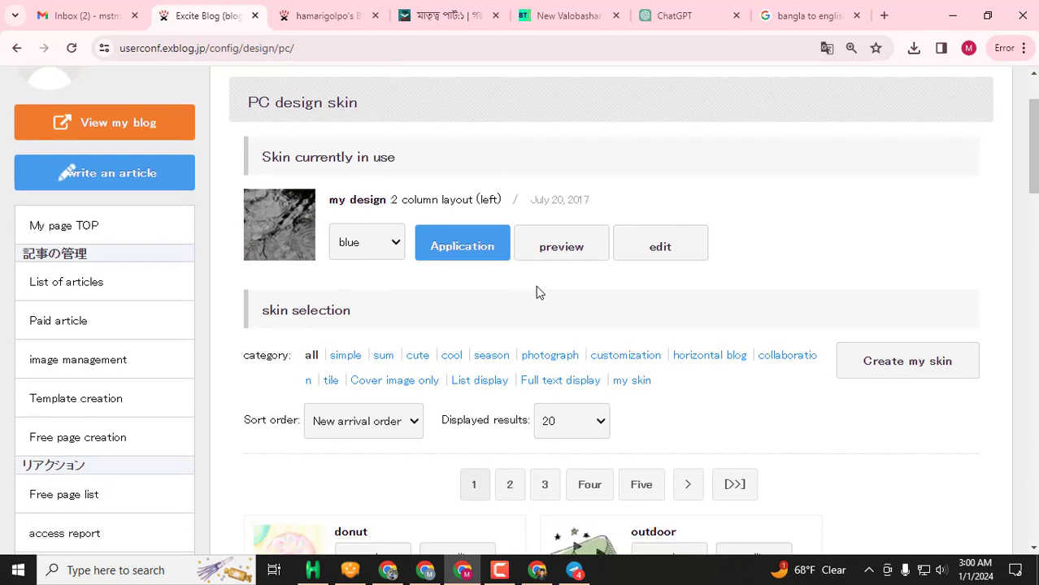
scroll(415, 293, up, 3)
scroll(406, 313, down, 5)
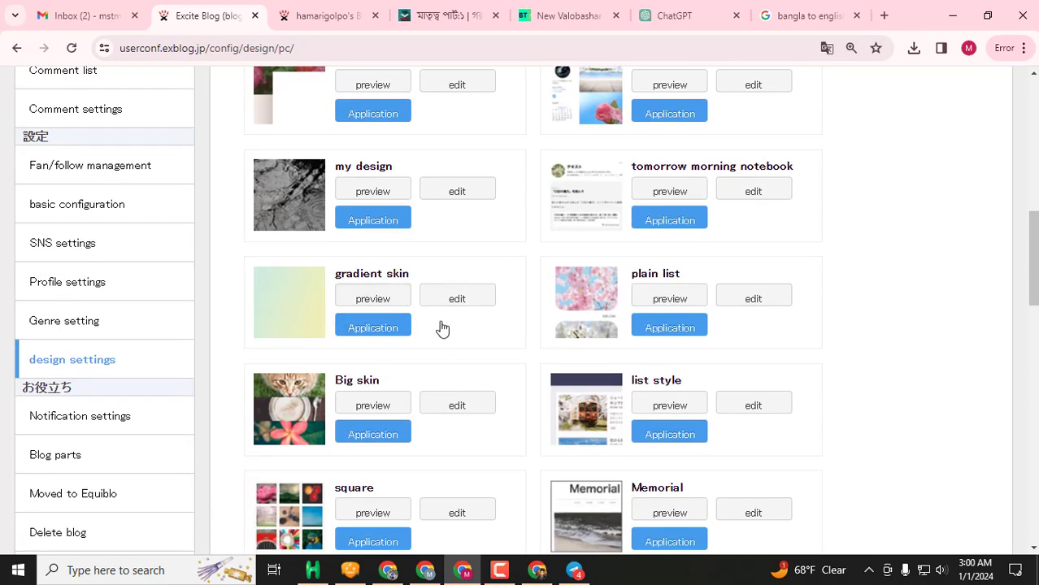
scroll(458, 273, down, 2)
scroll(573, 358, down, 1)
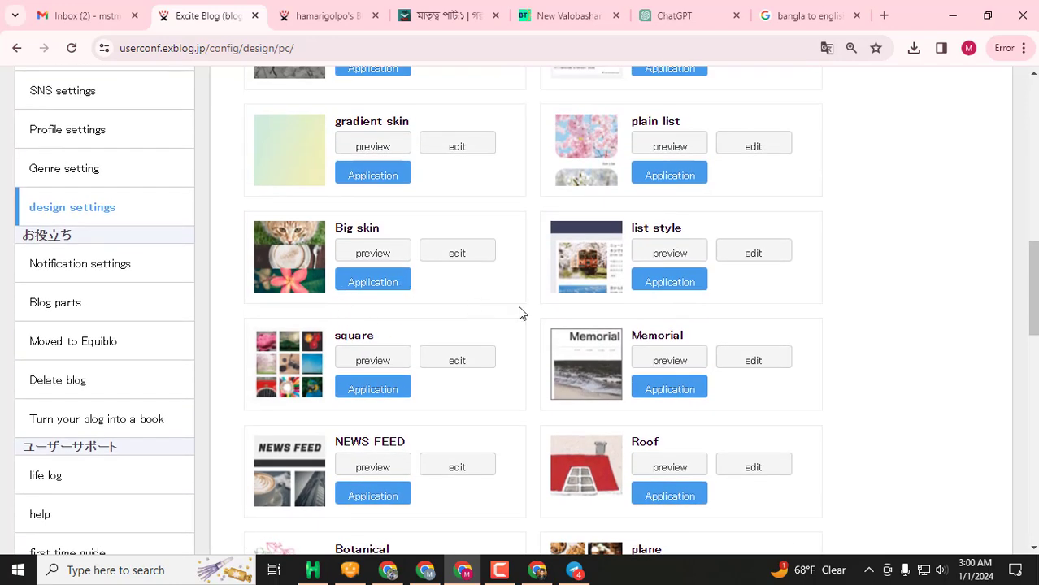
scroll(654, 340, up, 3)
scroll(655, 341, down, 2)
scroll(655, 342, down, 3)
scroll(645, 360, down, 2)
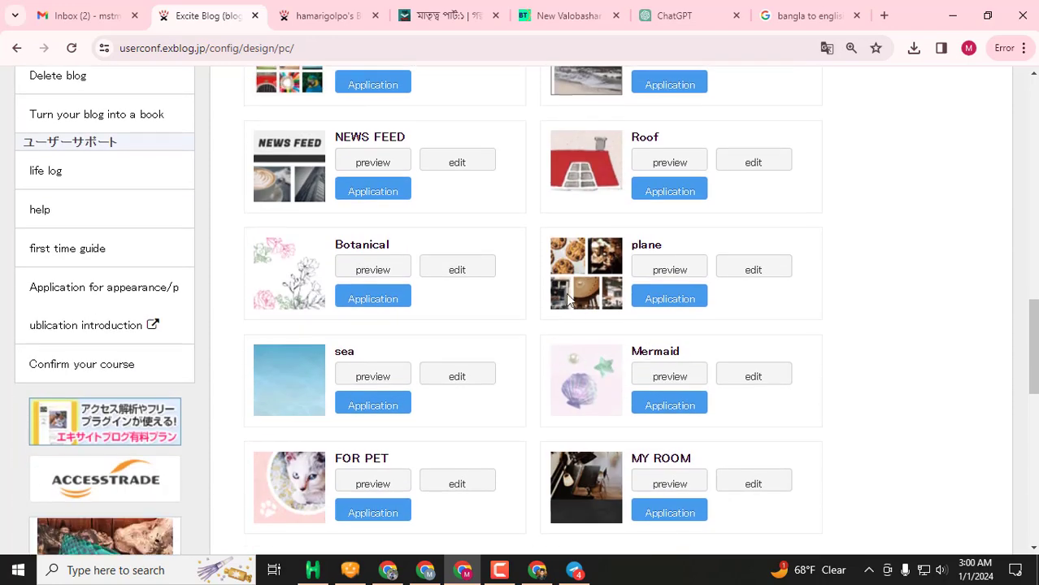
Step: Preview the blog with the "plane" skin, examine its layout, and close the preview
click(669, 271)
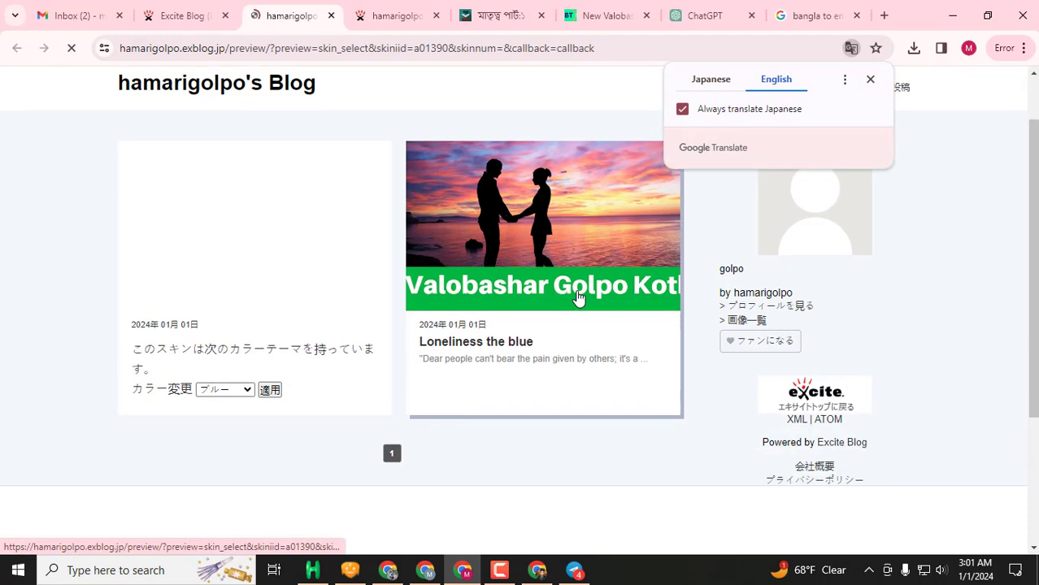
scroll(505, 324, down, 2)
scroll(514, 320, up, 3)
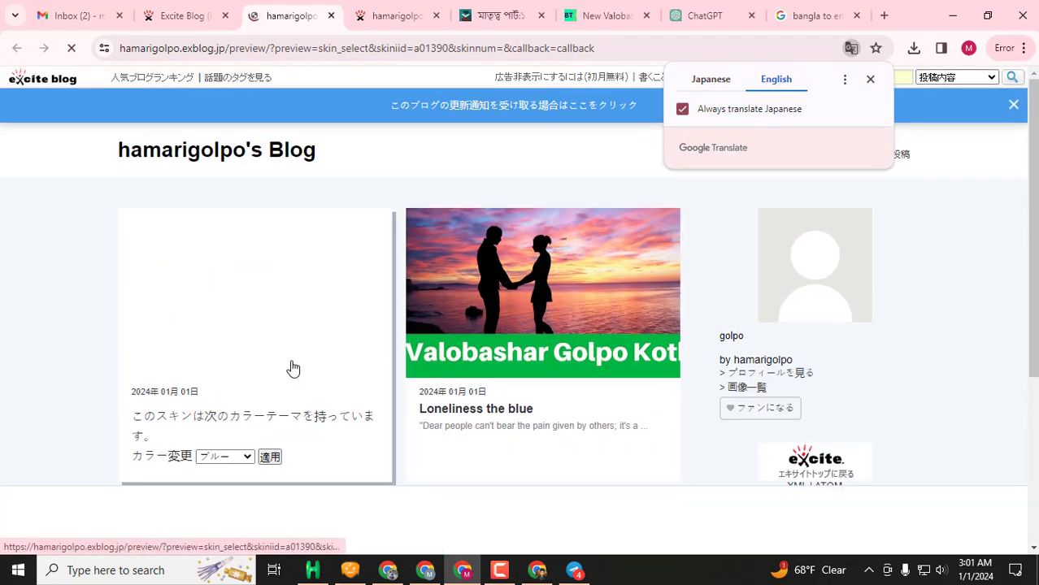
scroll(261, 391, down, 2)
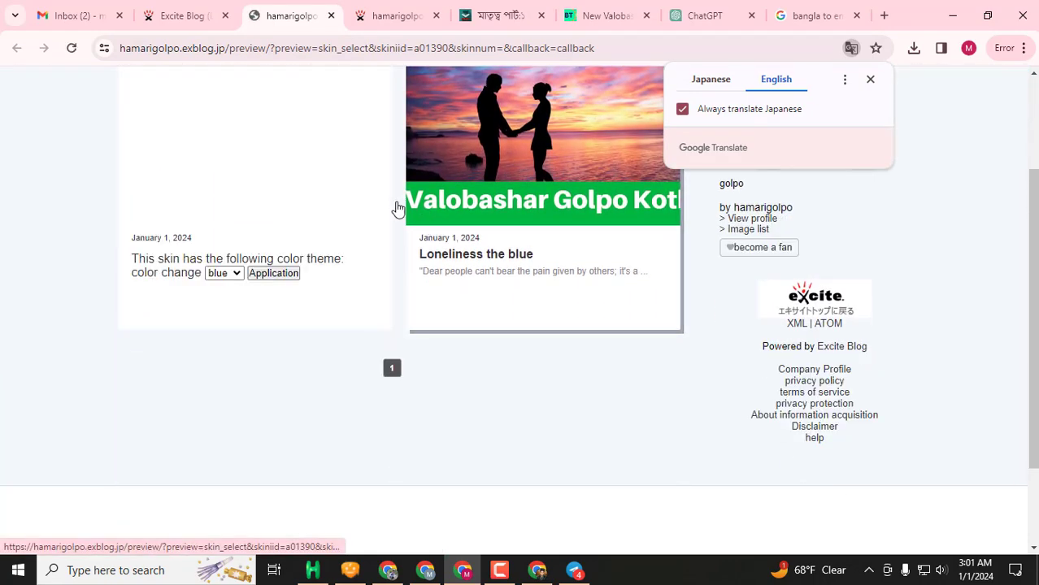
scroll(593, 235, down, 1)
scroll(596, 236, up, 2)
scroll(520, 301, down, 2)
scroll(447, 277, up, 3)
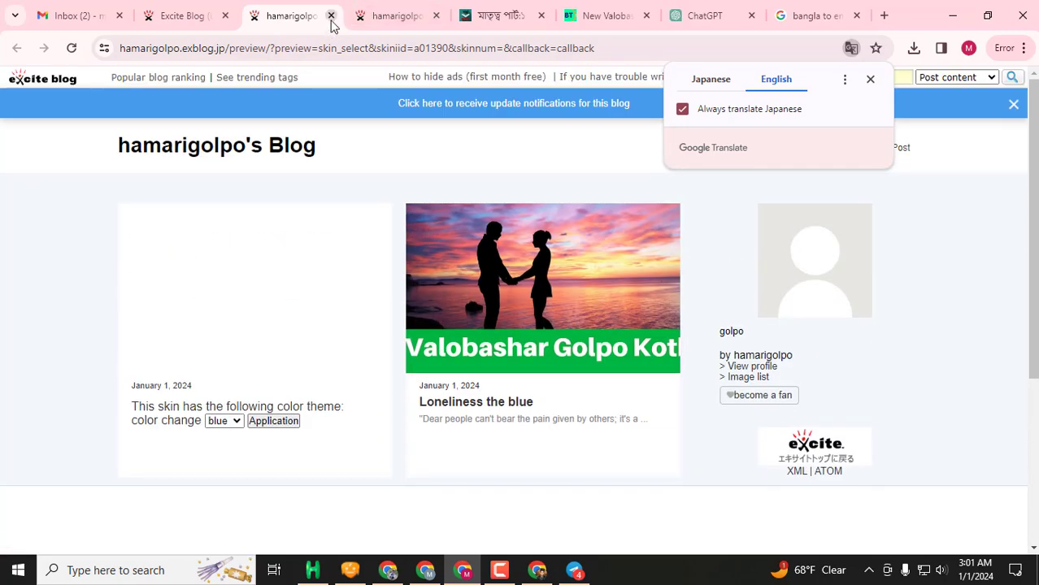
click(331, 17)
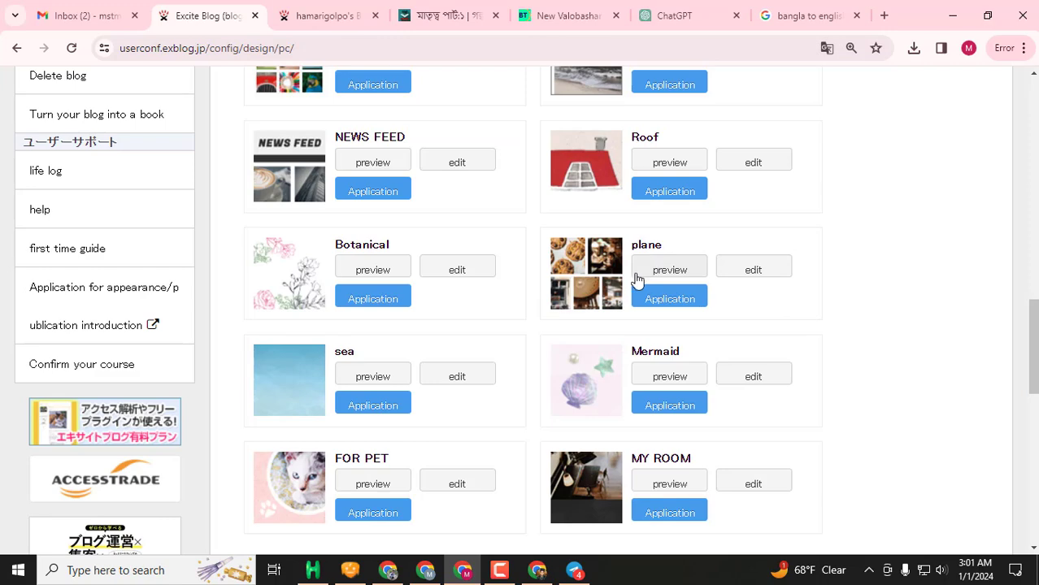
Step: Apply the "plane" skin to the blog's PC design and confirm the change
scroll(631, 281, down, 3)
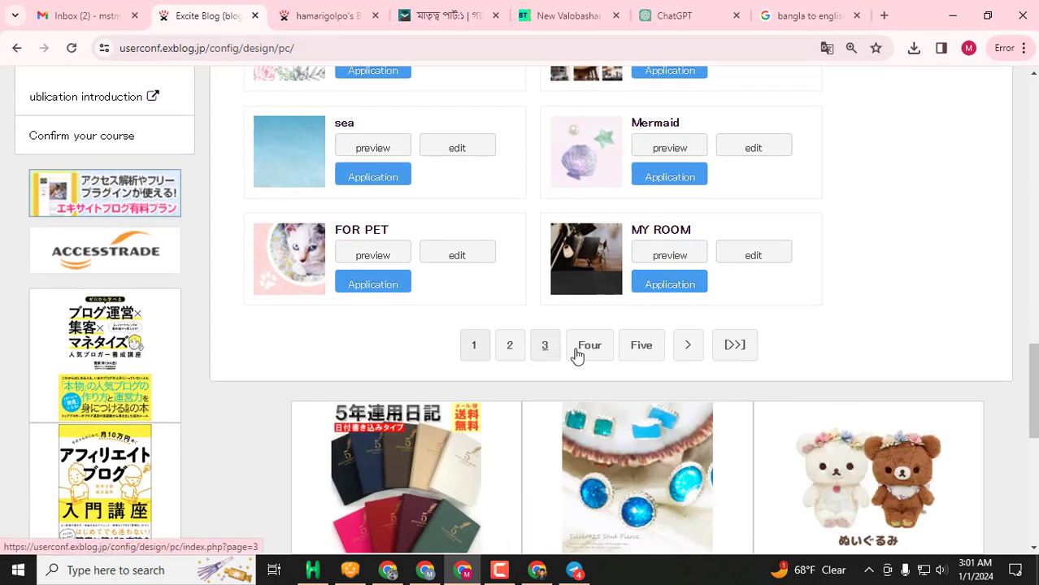
scroll(610, 286, up, 2)
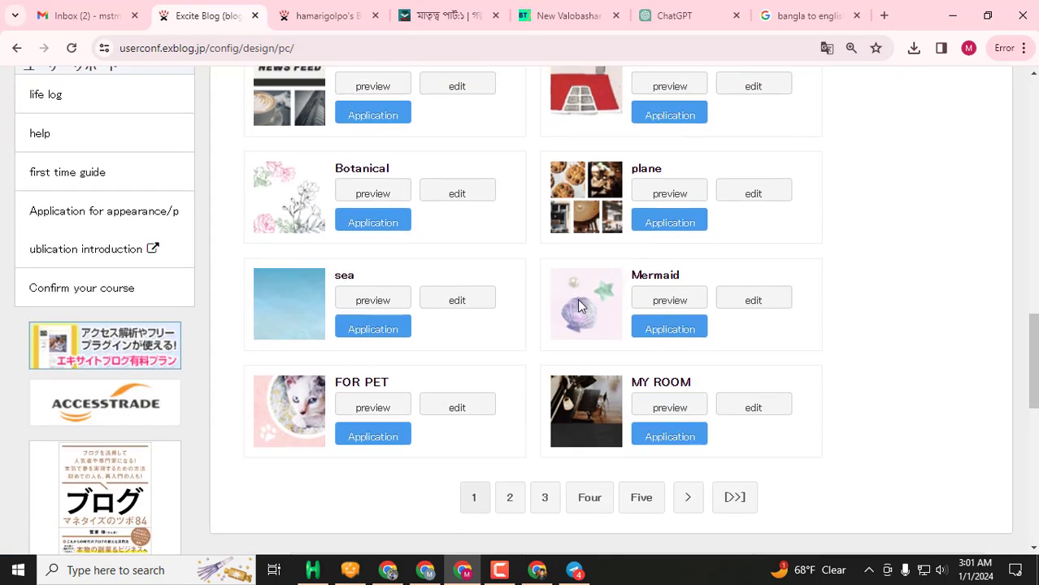
scroll(590, 309, up, 2)
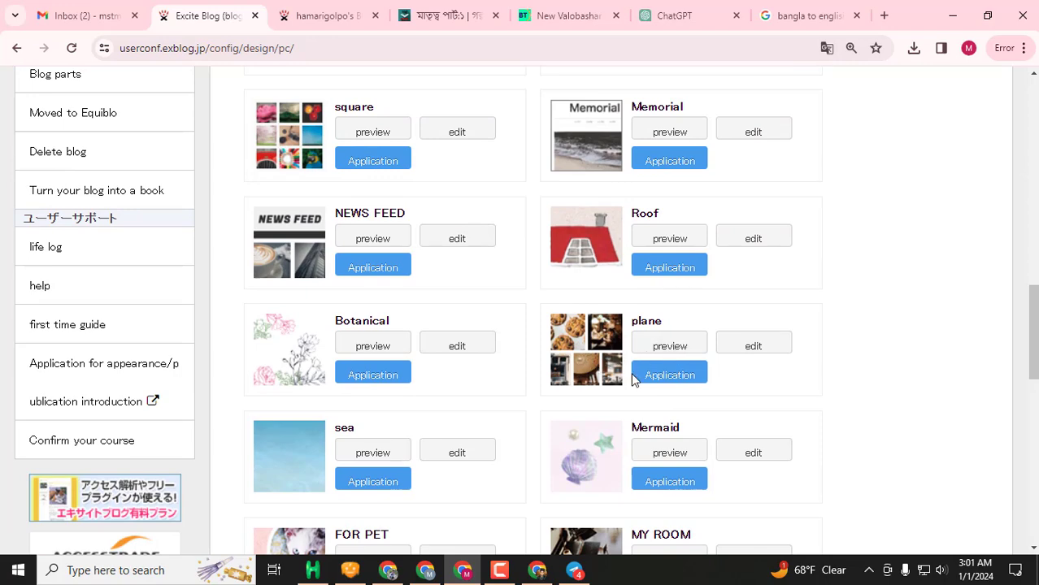
click(665, 377)
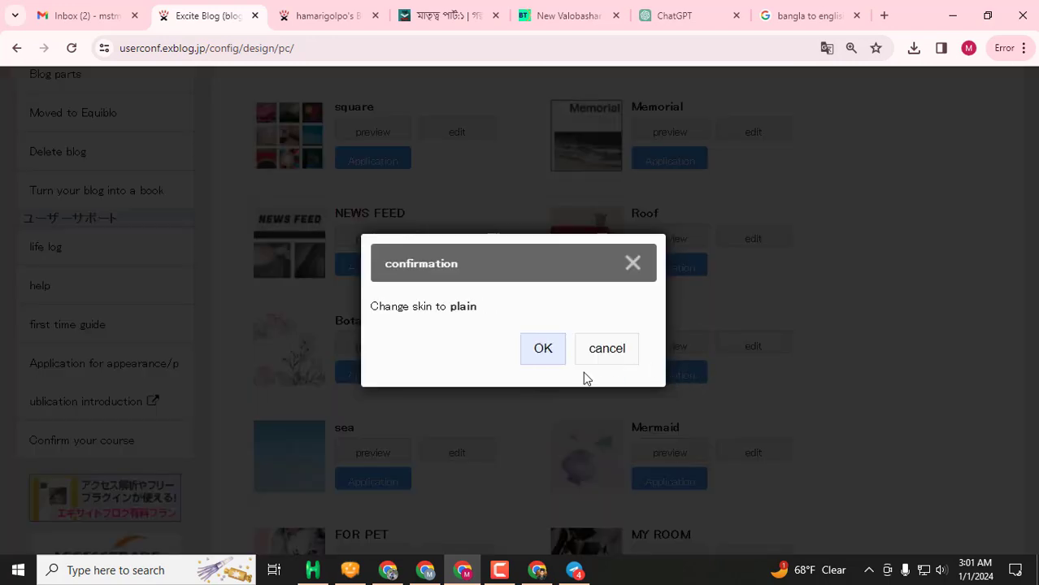
click(542, 351)
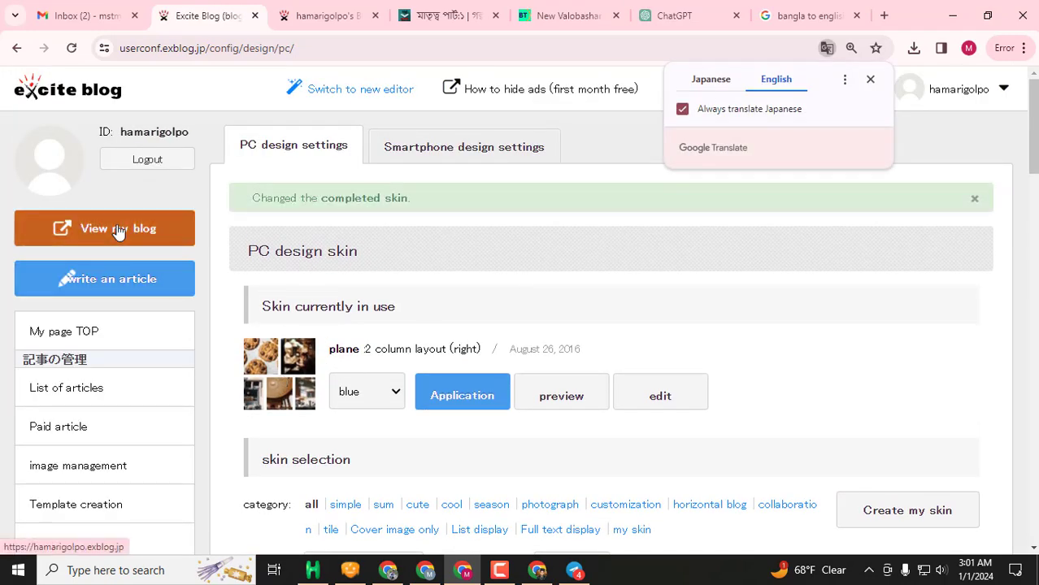
Step: Open the blog from the design settings and examine its front page layout in the newly applied "plane" skin
click(217, 181)
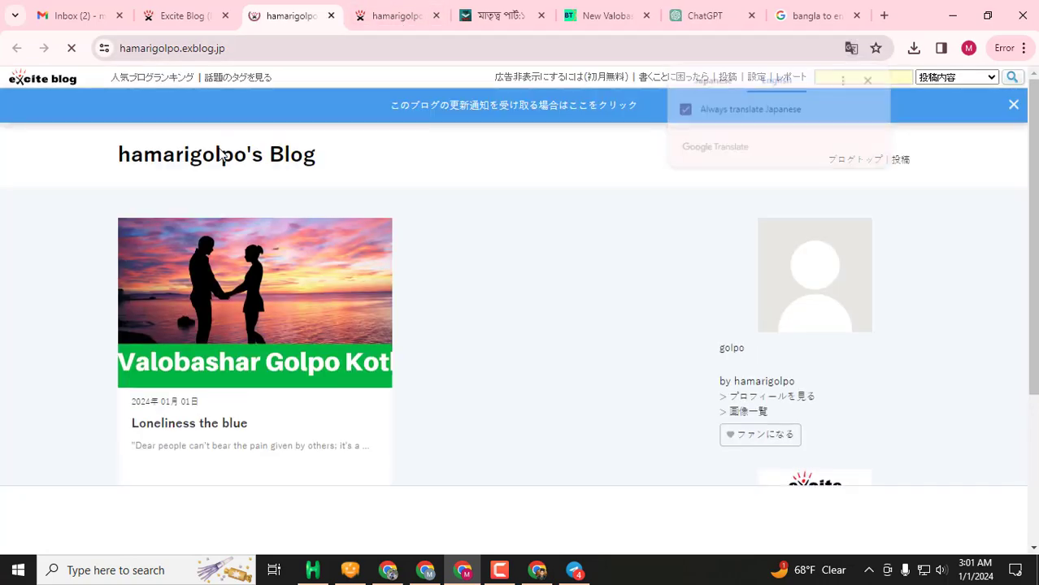
scroll(322, 301, down, 1)
scroll(323, 301, down, 2)
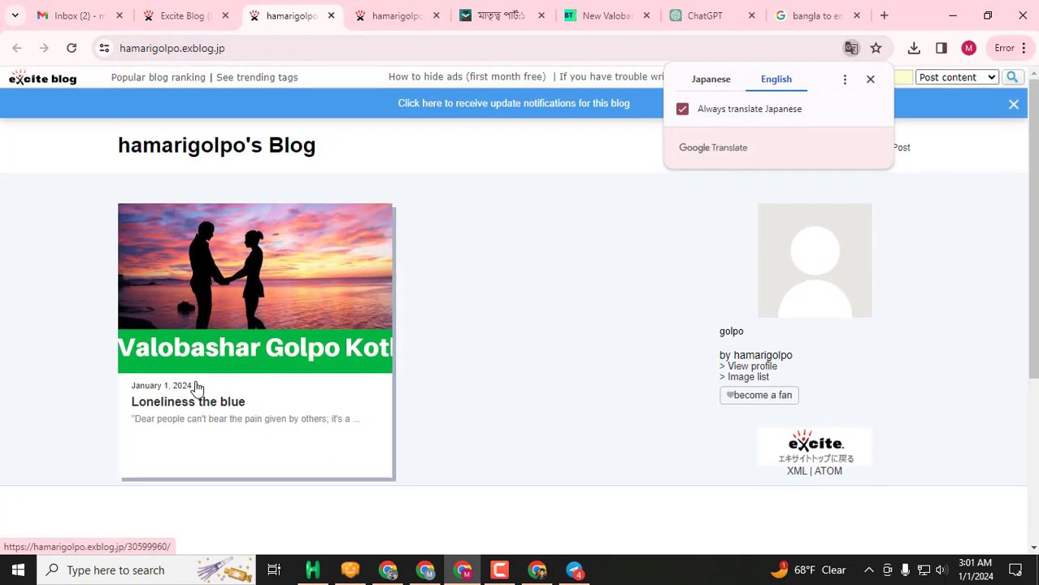
scroll(265, 342, down, 3)
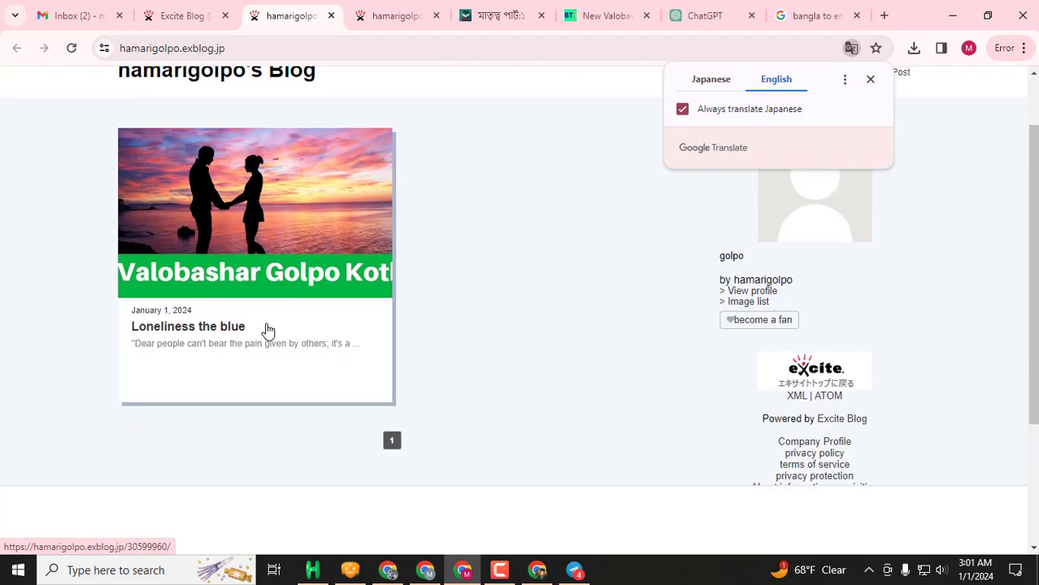
scroll(305, 342, down, 3)
scroll(334, 264, down, 3)
scroll(353, 209, up, 3)
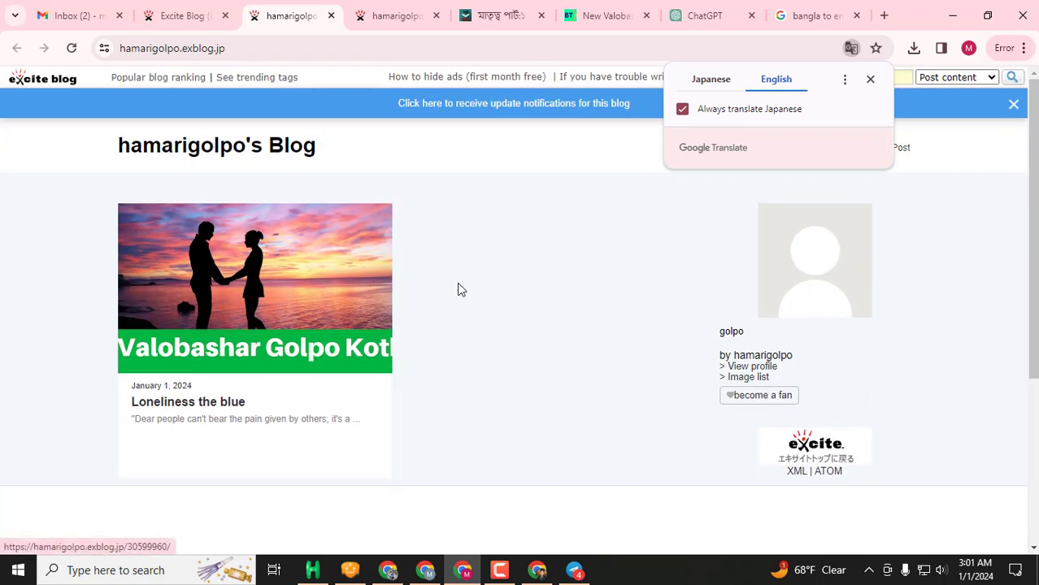
scroll(424, 297, down, 3)
scroll(816, 260, down, 2)
scroll(837, 297, up, 4)
scroll(821, 260, down, 3)
scroll(364, 376, up, 3)
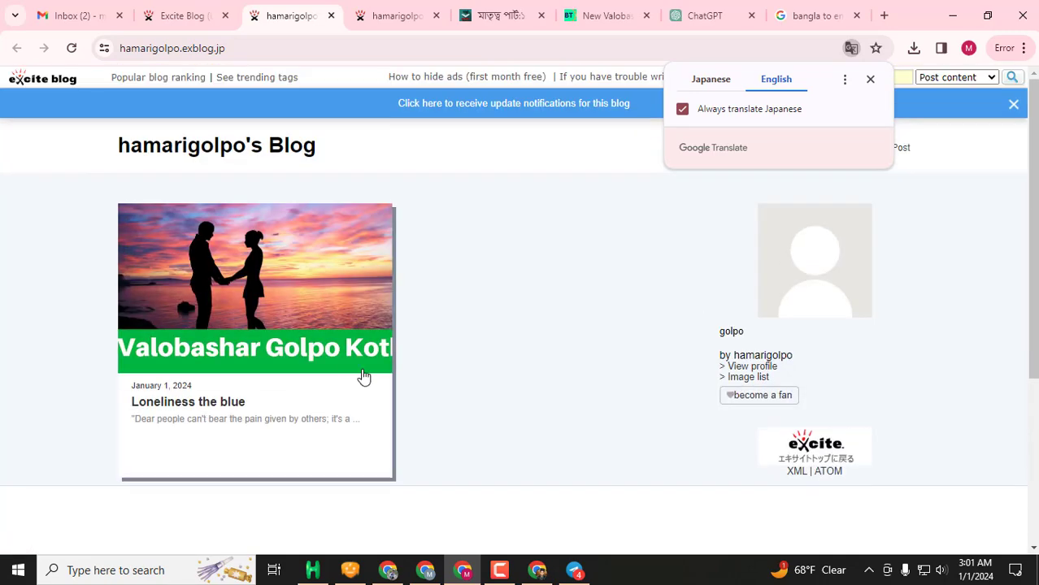
Step: Open the "Loneliness the blue" article, review its text, images and tags in the new skin, and return to the design settings
click(366, 363)
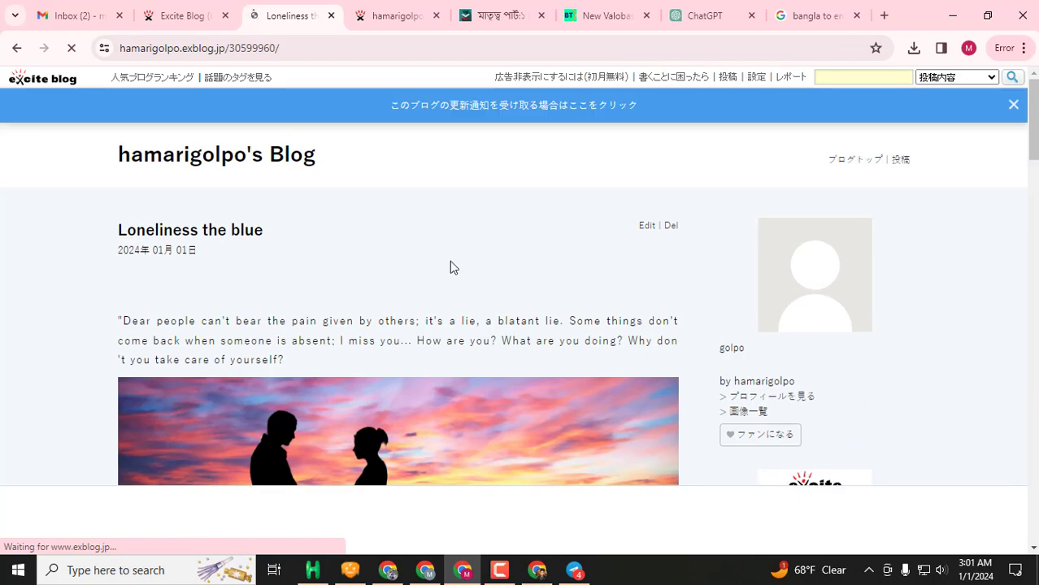
scroll(451, 261, down, 2)
scroll(447, 259, up, 2)
scroll(440, 259, down, 15)
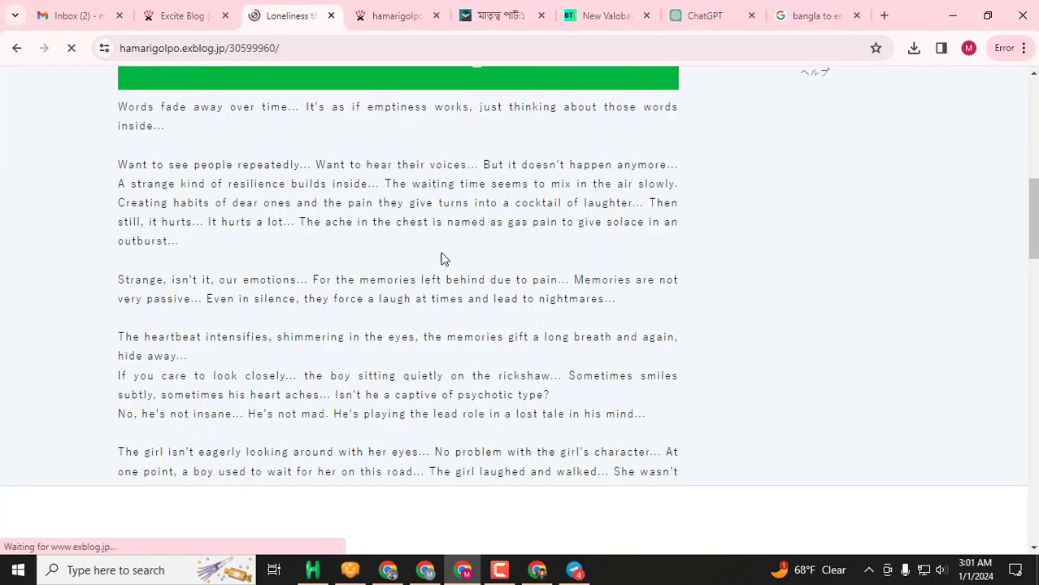
scroll(441, 259, down, 15)
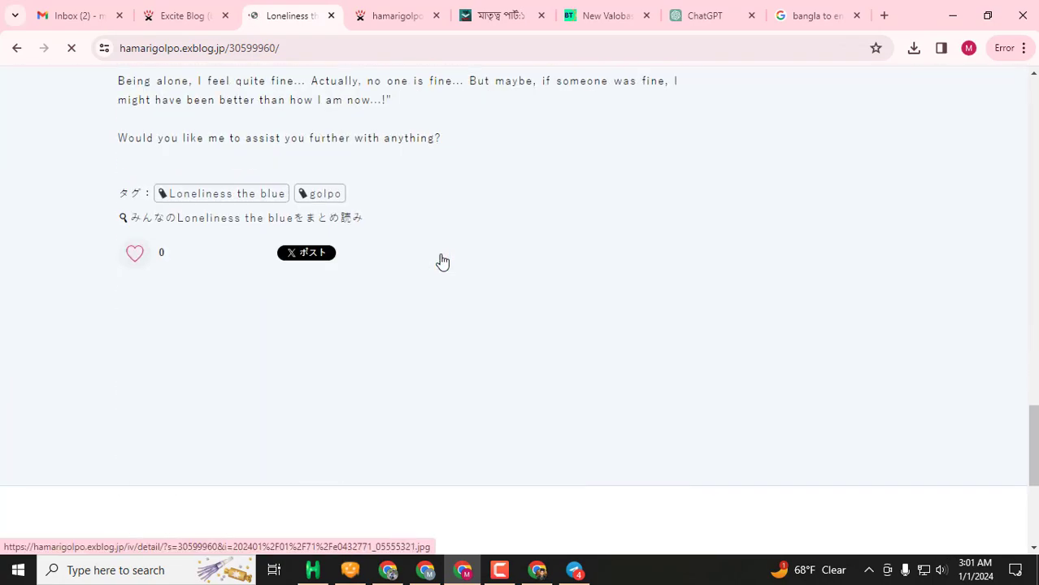
scroll(438, 260, up, 20)
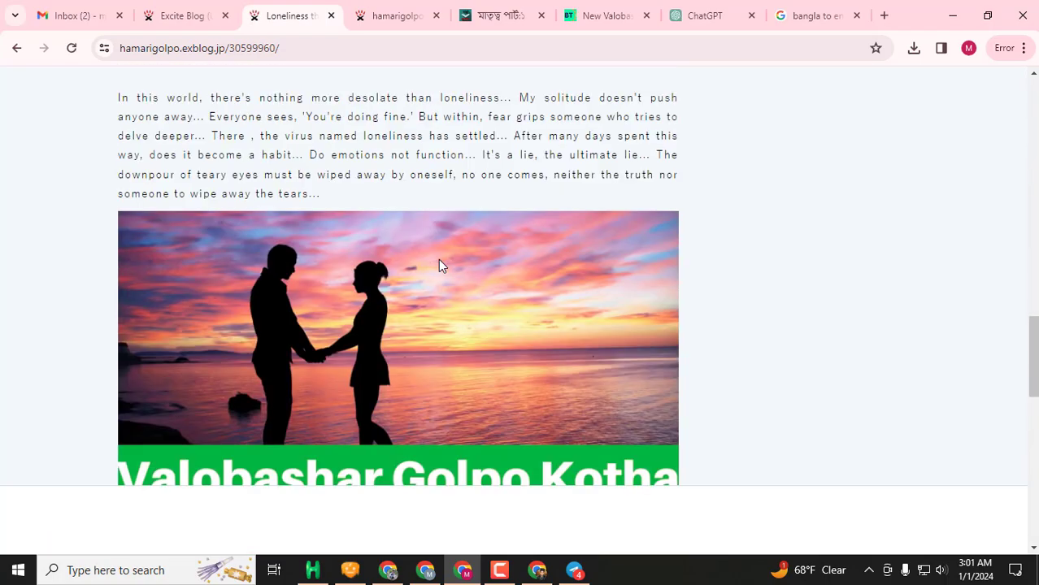
scroll(438, 260, up, 2)
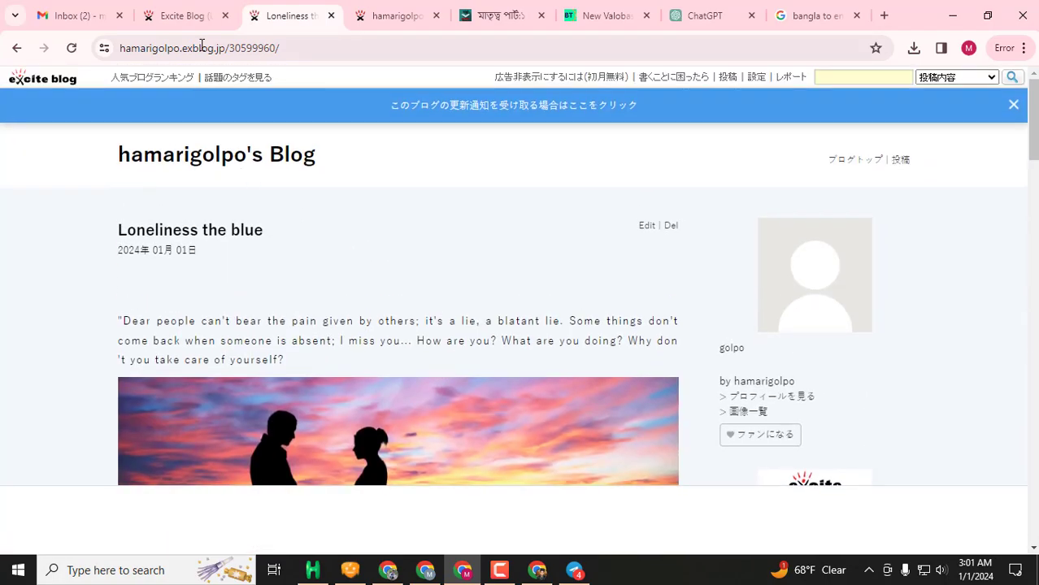
click(180, 16)
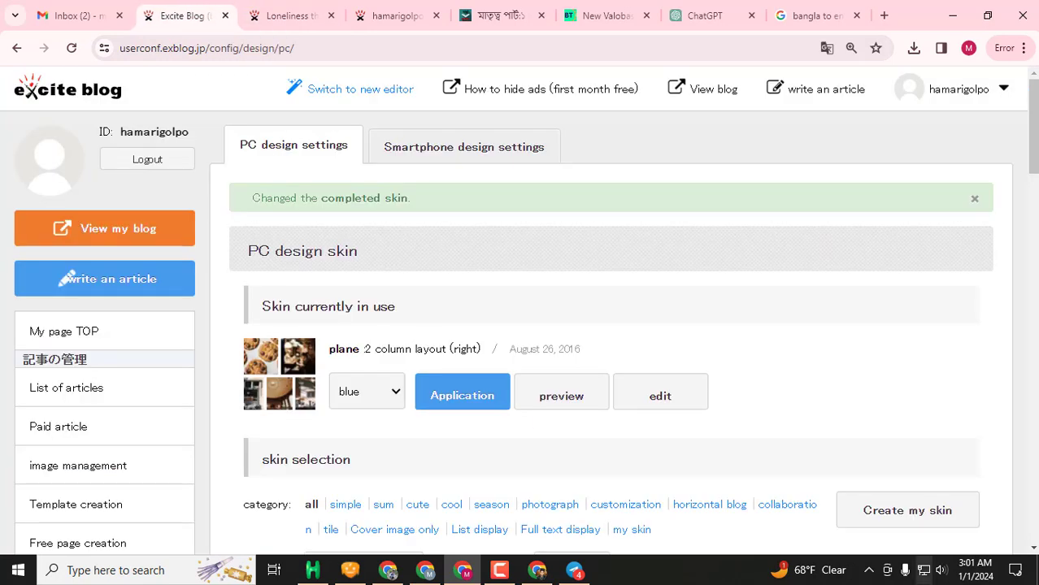